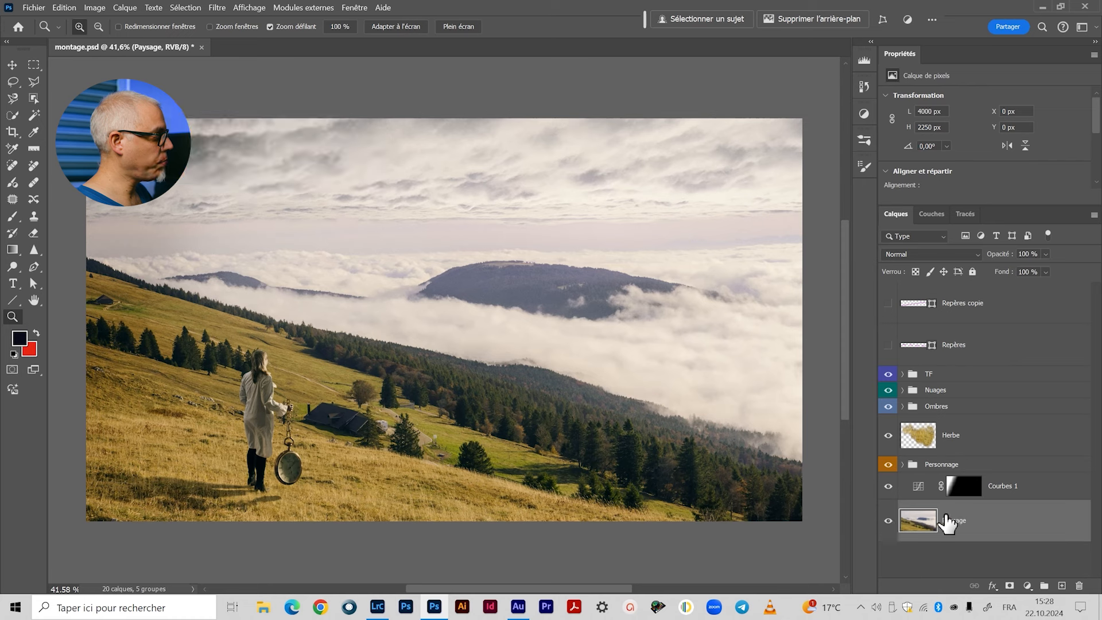
Compare the full montage with the Paysage layer shown alone, leaving the bare landscape displayed.
alt+click(889, 520)
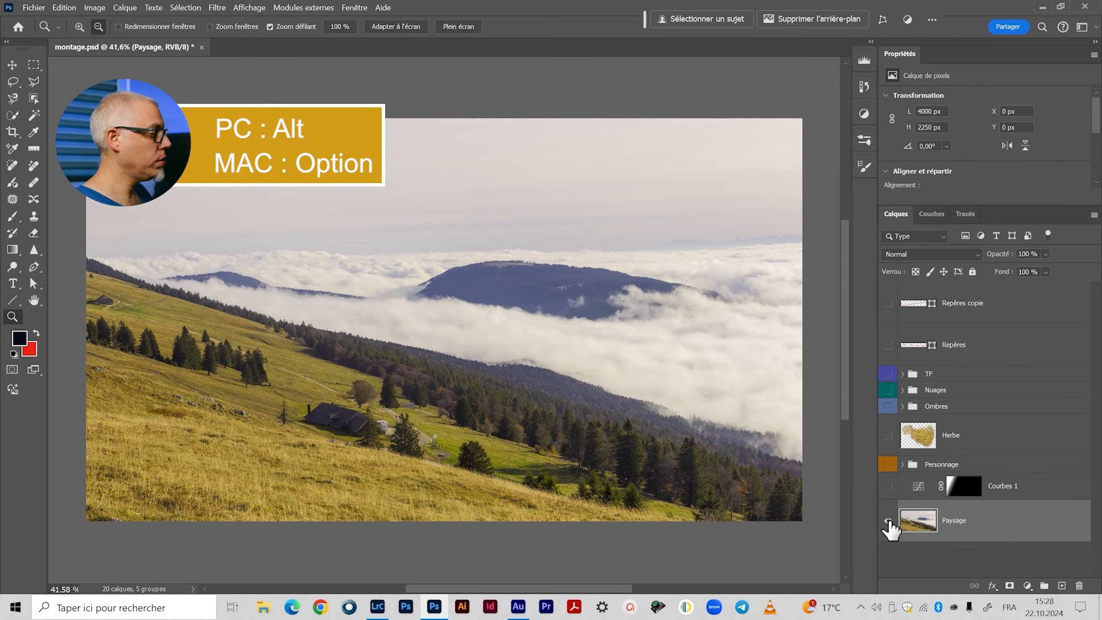
alt+click(889, 521)
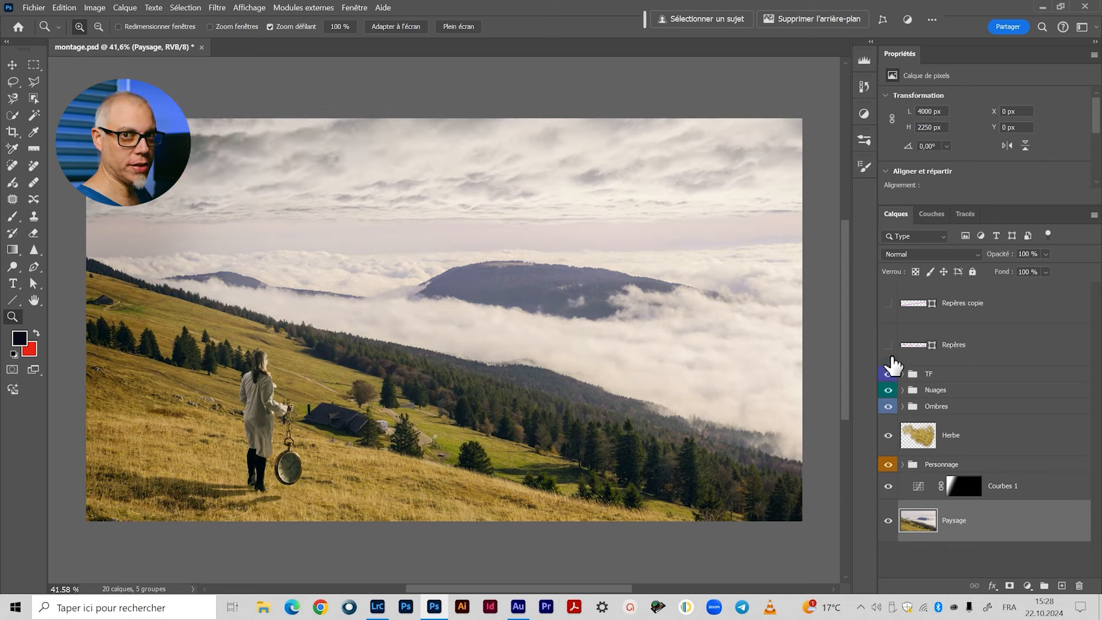
alt+click(889, 520)
alt+click(888, 521)
alt+click(888, 521)
key(v)
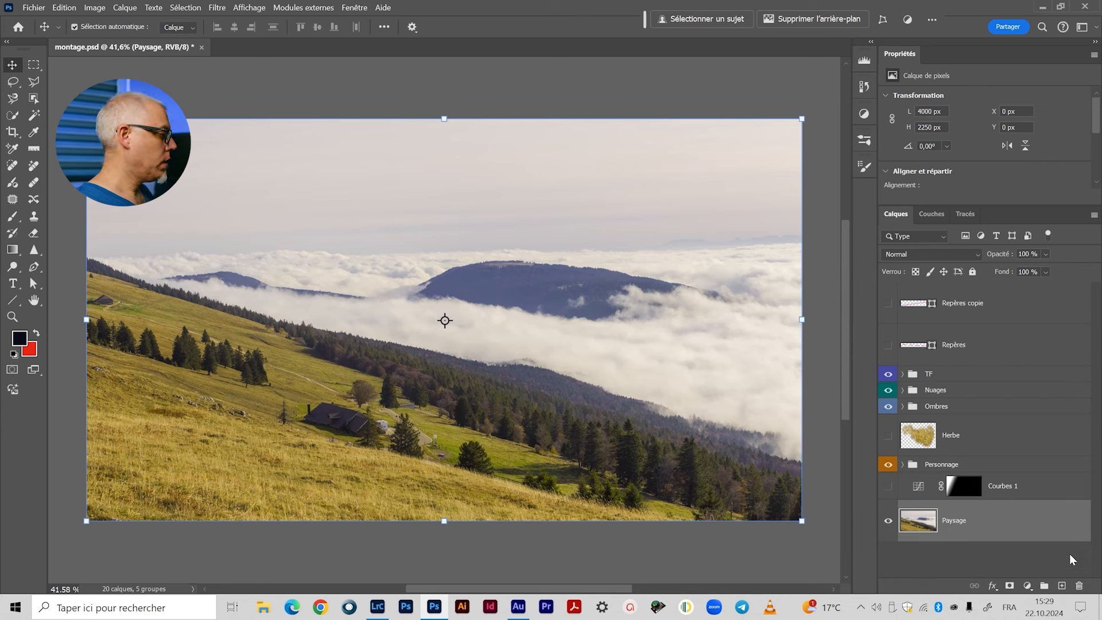
Show the Courbes 1 adjustment layer above Paysage and select its curves adjustment rather than its mask.
click(1058, 488)
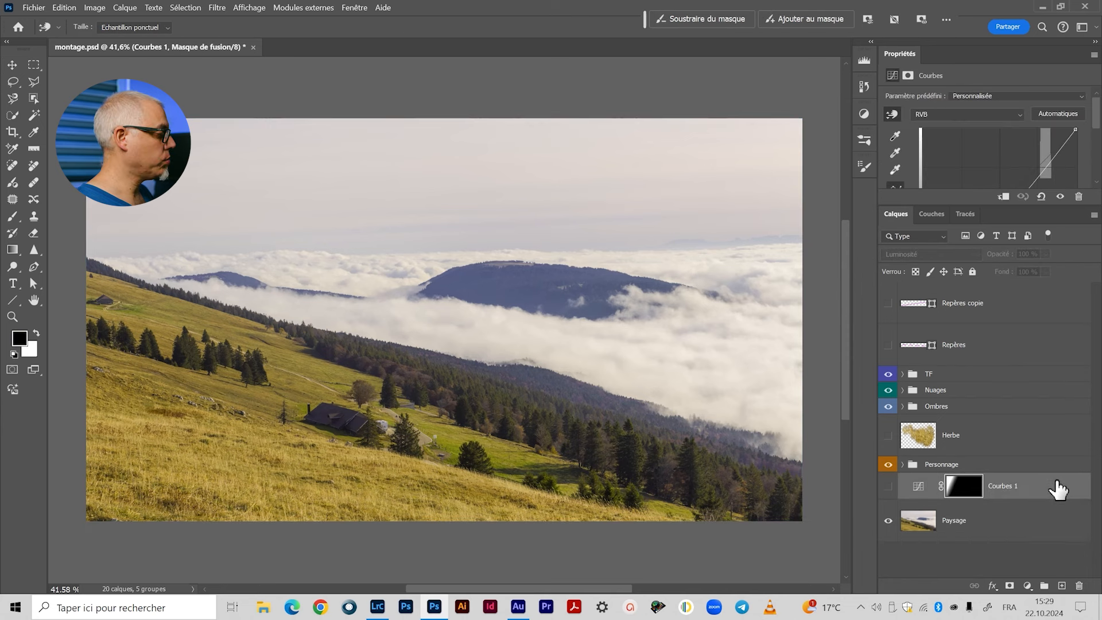
click(889, 487)
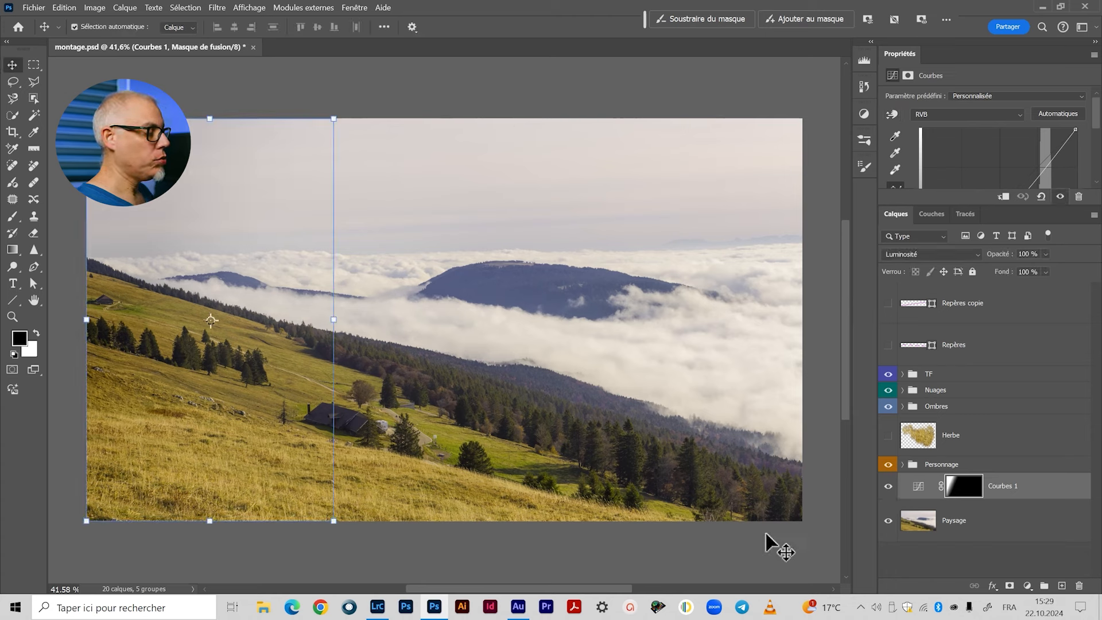
click(917, 489)
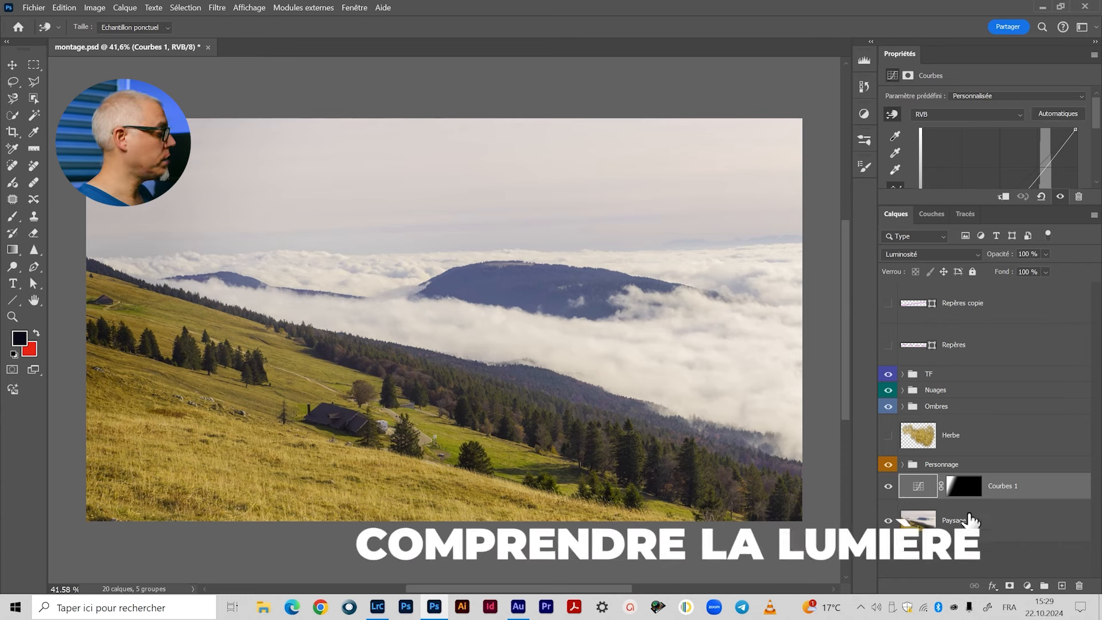
Expand the Personnage group and show the Calque 2 layer containing the woman.
click(902, 465)
scroll(906, 468, down, 2)
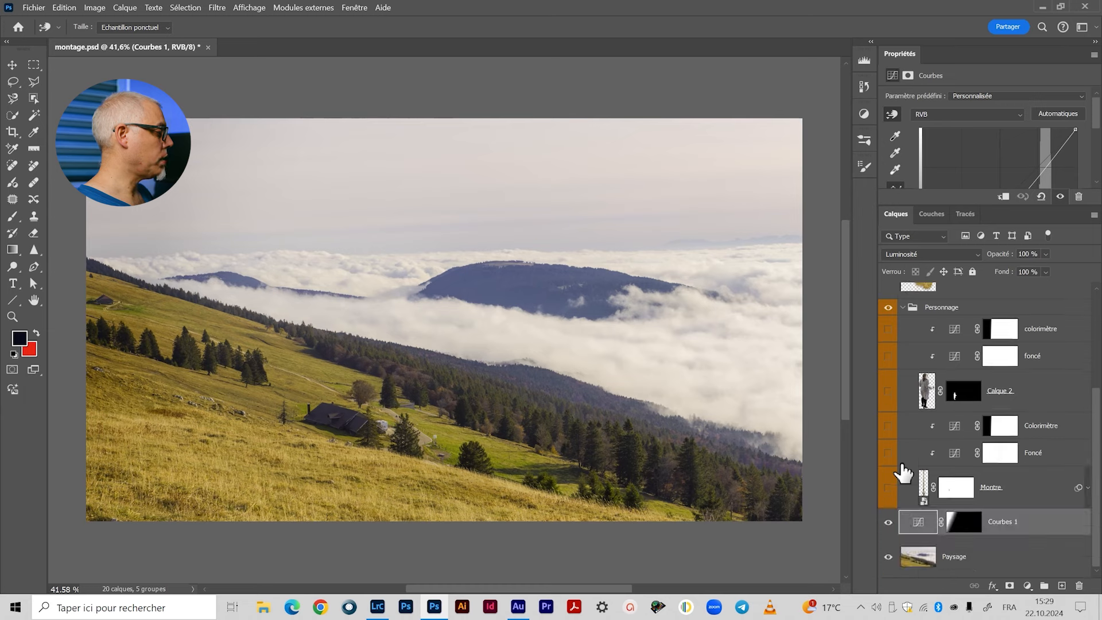
scroll(913, 396, up, 1)
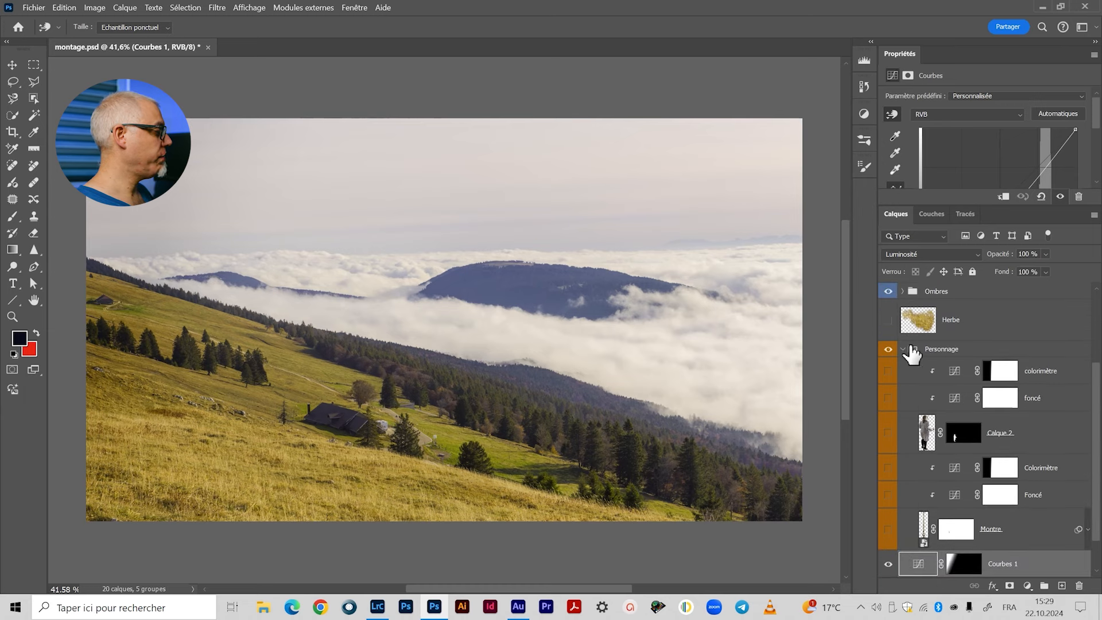
click(889, 434)
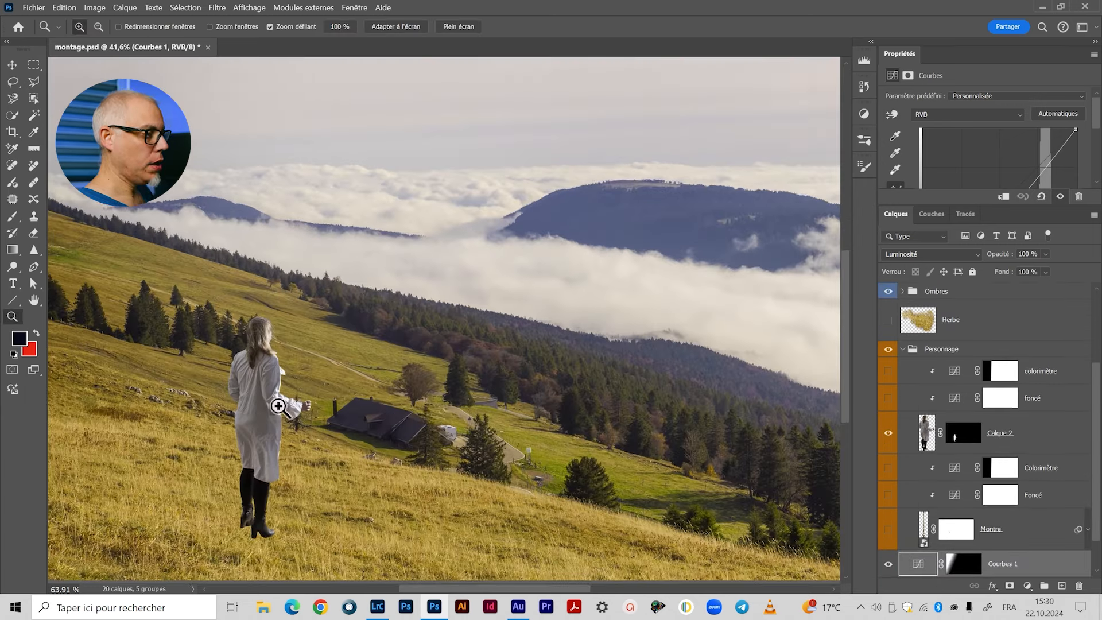
Examine how the woman fits into the landscape, both up close and with the whole image in view.
drag(416, 429, 505, 413)
key(v)
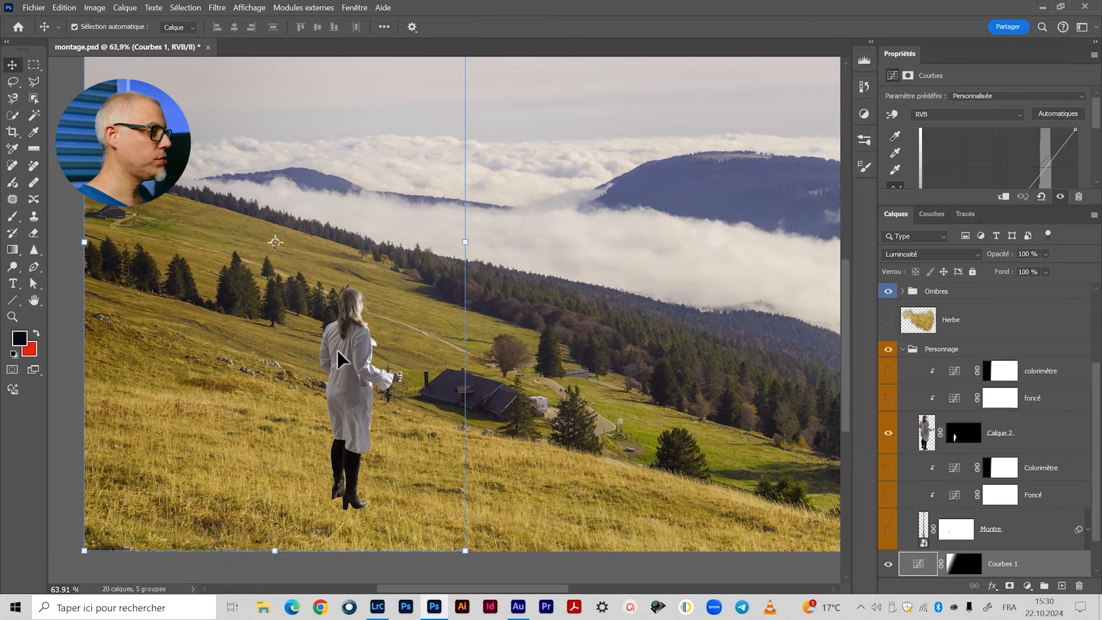
key(z)
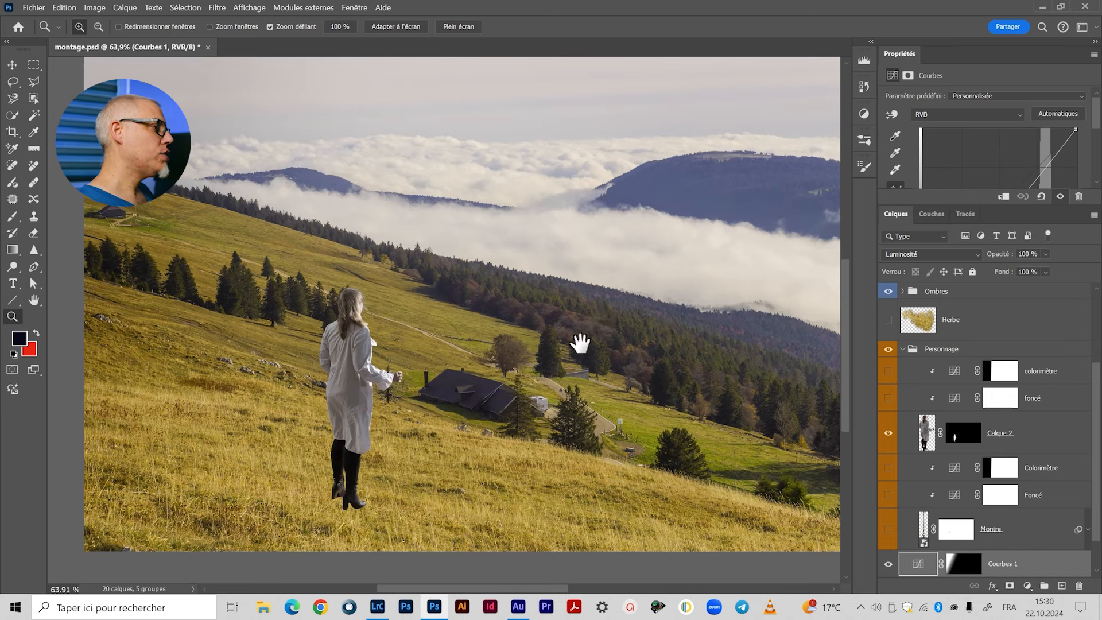
drag(580, 345, 514, 362)
scroll(475, 360, down, 2)
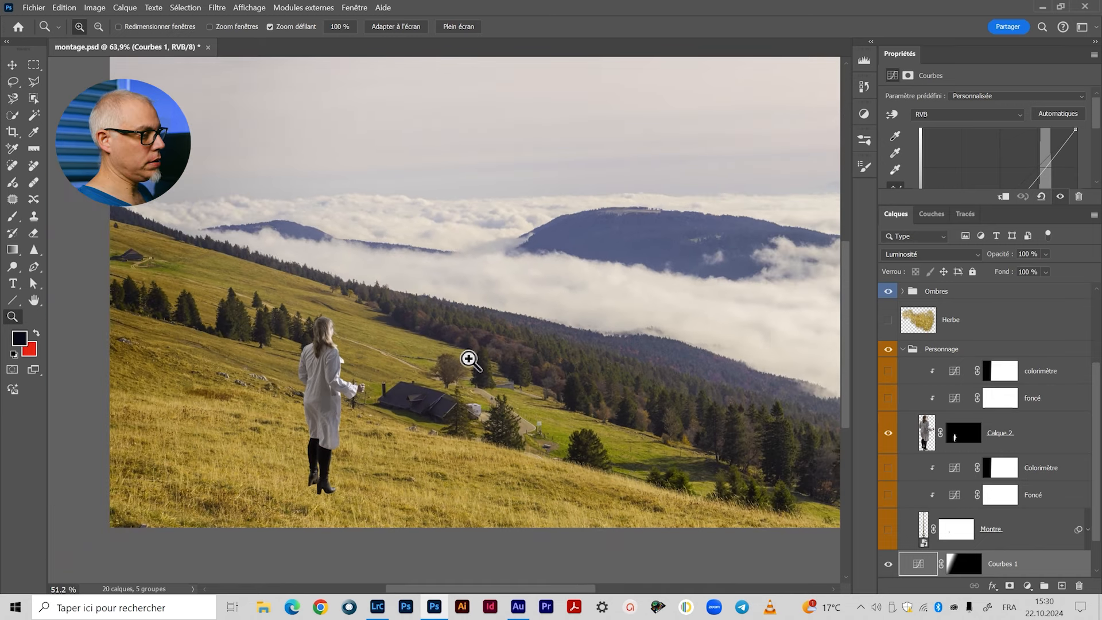
drag(586, 236, 546, 251)
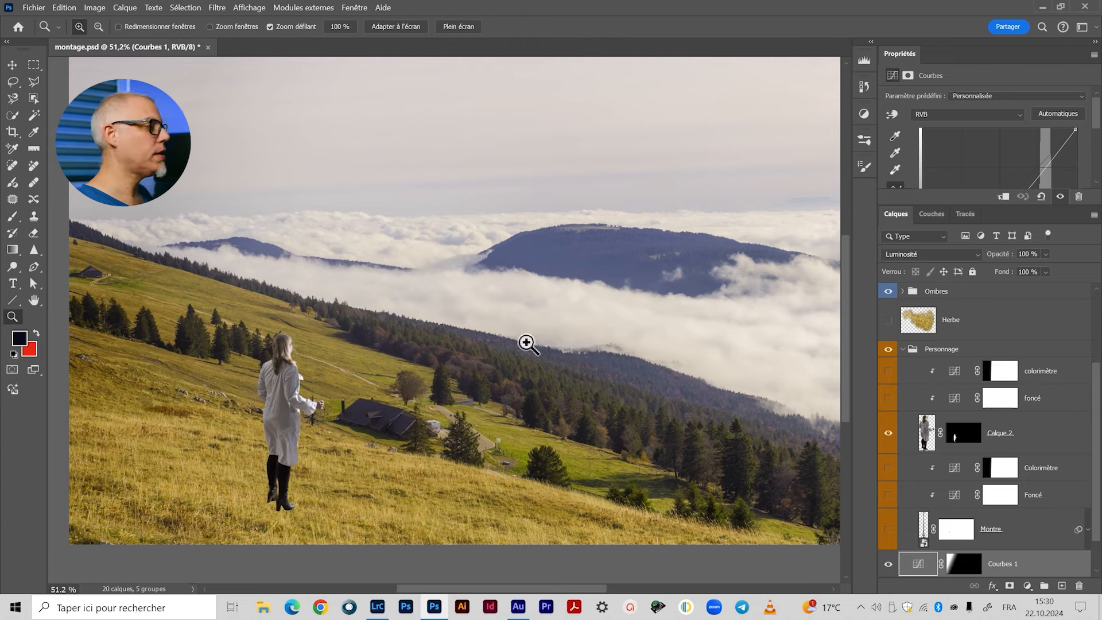
scroll(527, 344, down, 2)
drag(544, 368, 499, 377)
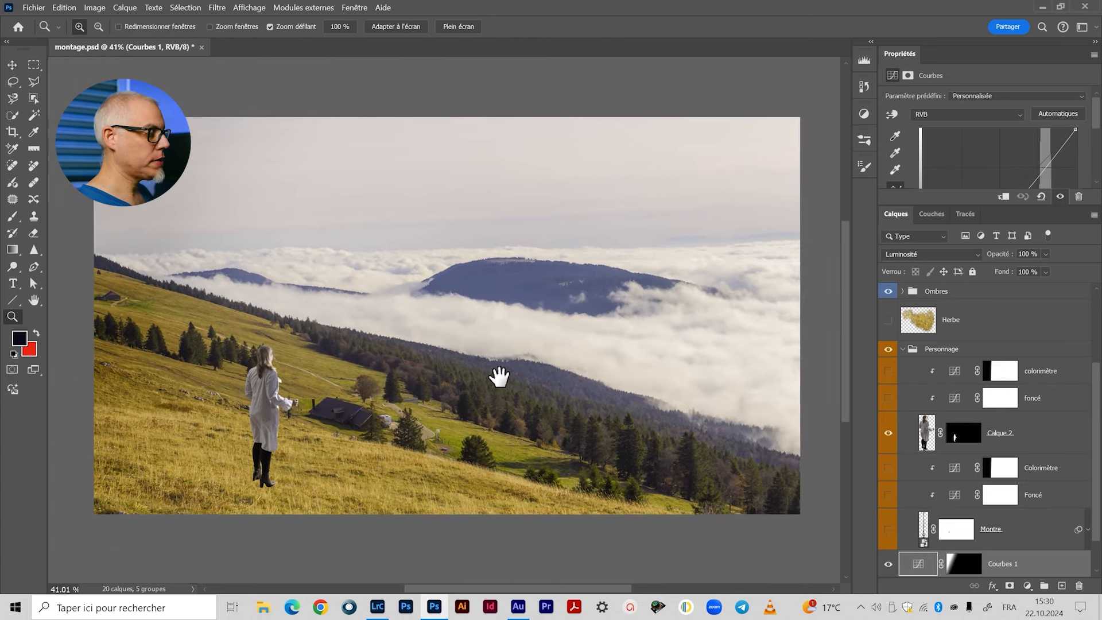
scroll(456, 346, up, 1)
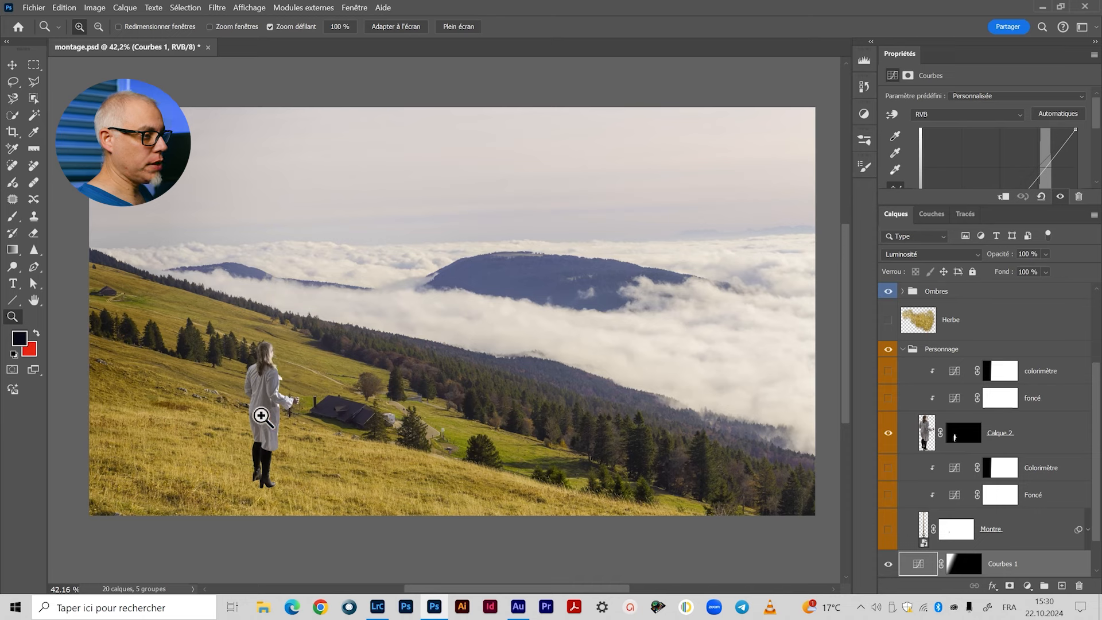
key(v)
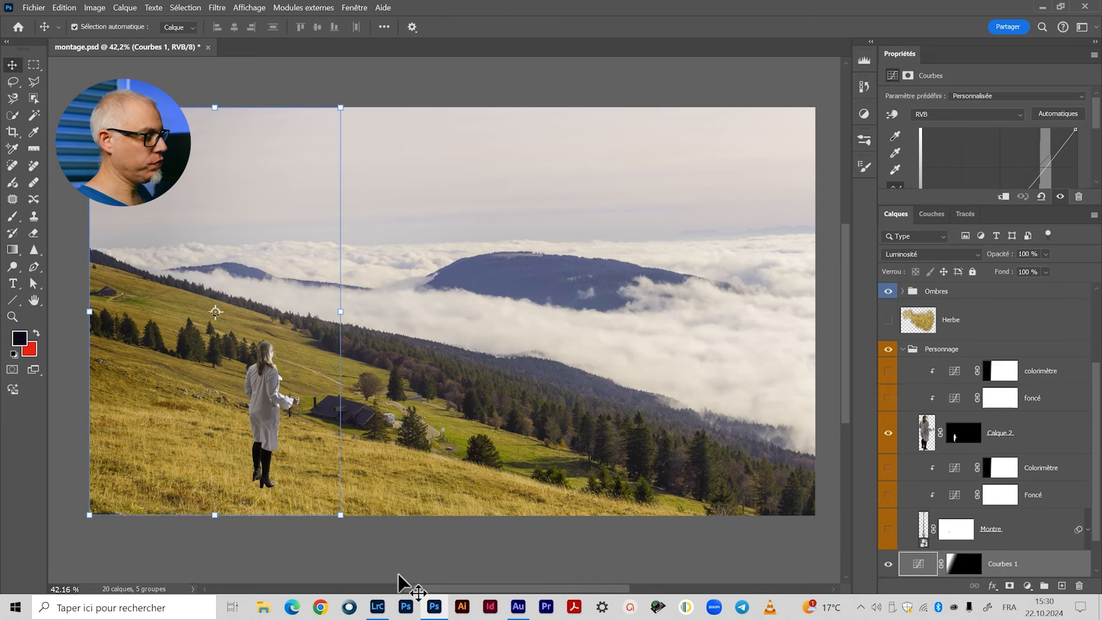
Switch to Lightroom Classic and open the source photo Personnage_remonte_le_temps-029.nef in full view from the library grid.
click(378, 607)
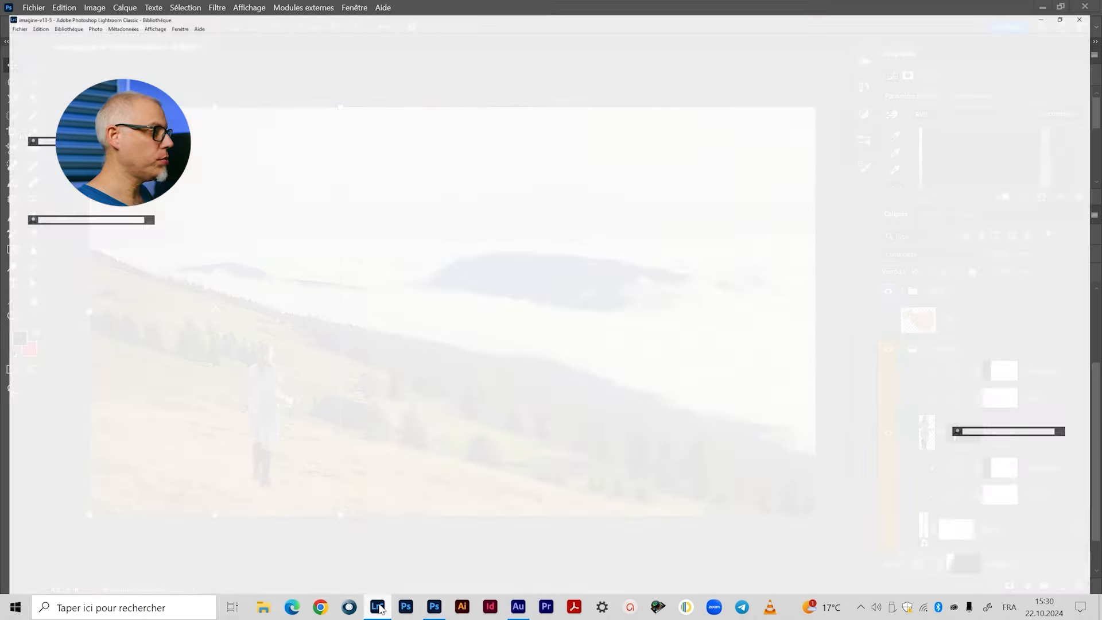
key(g)
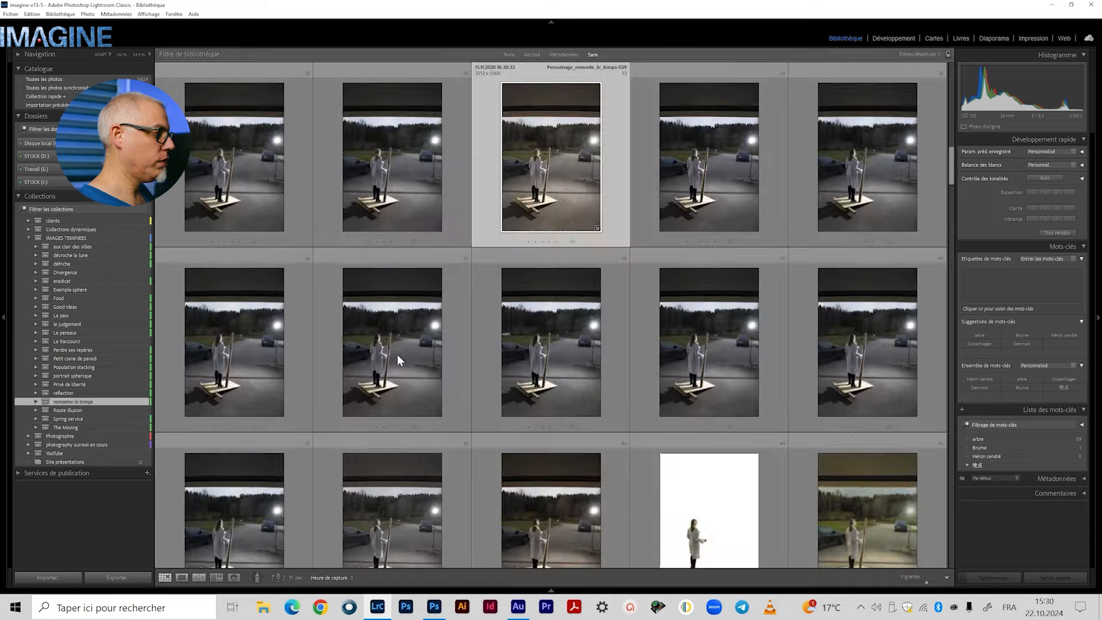
scroll(526, 333, up, 4)
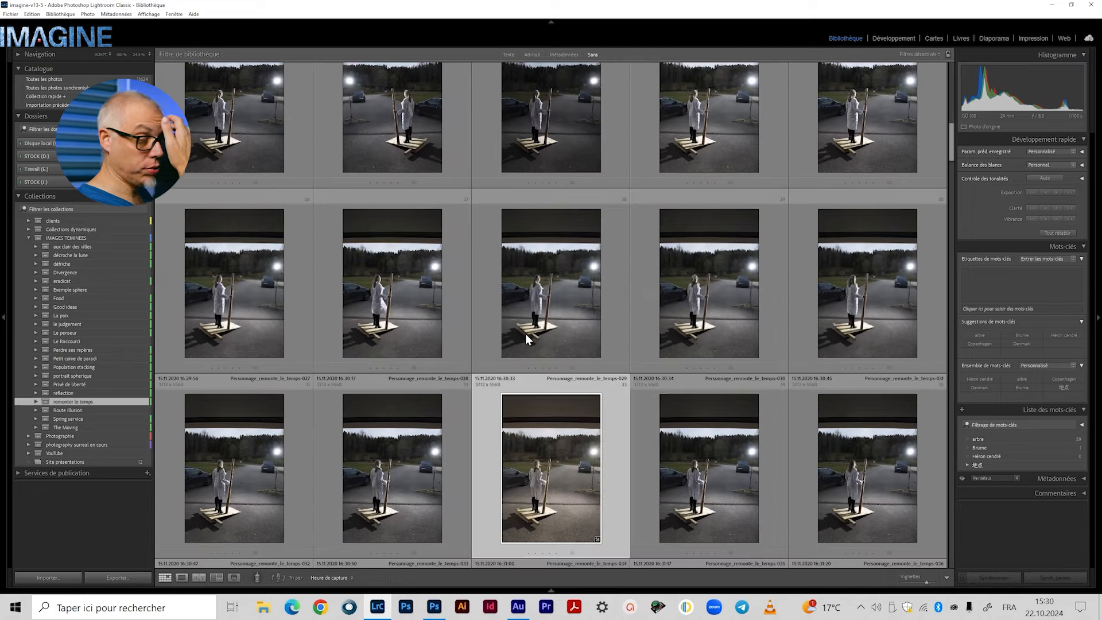
scroll(526, 333, down, 3)
scroll(525, 333, up, 3)
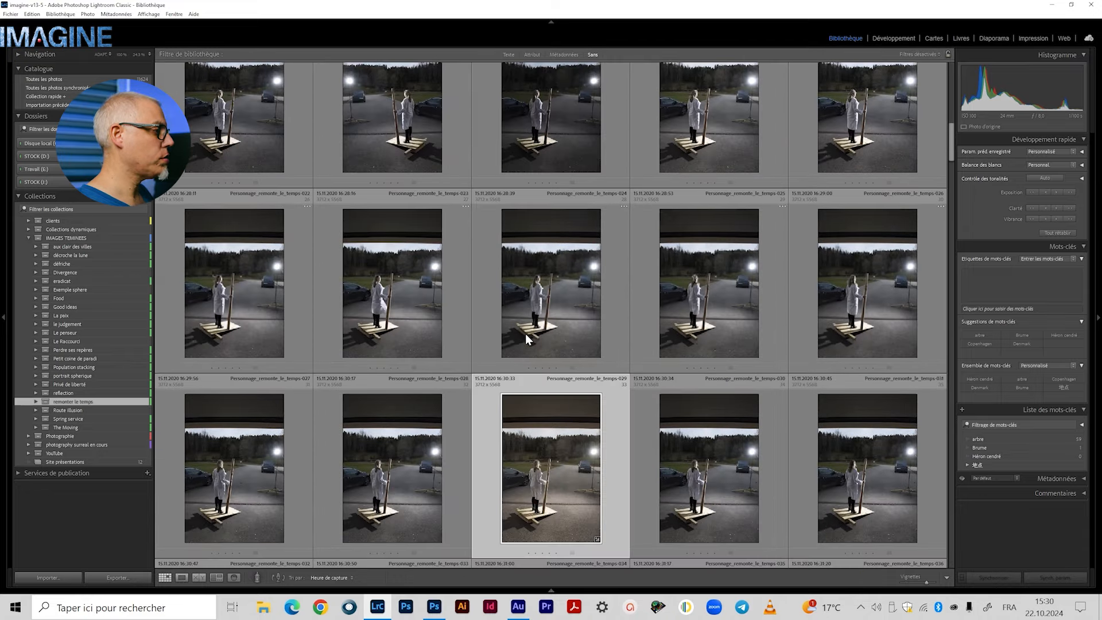
double_click(565, 492)
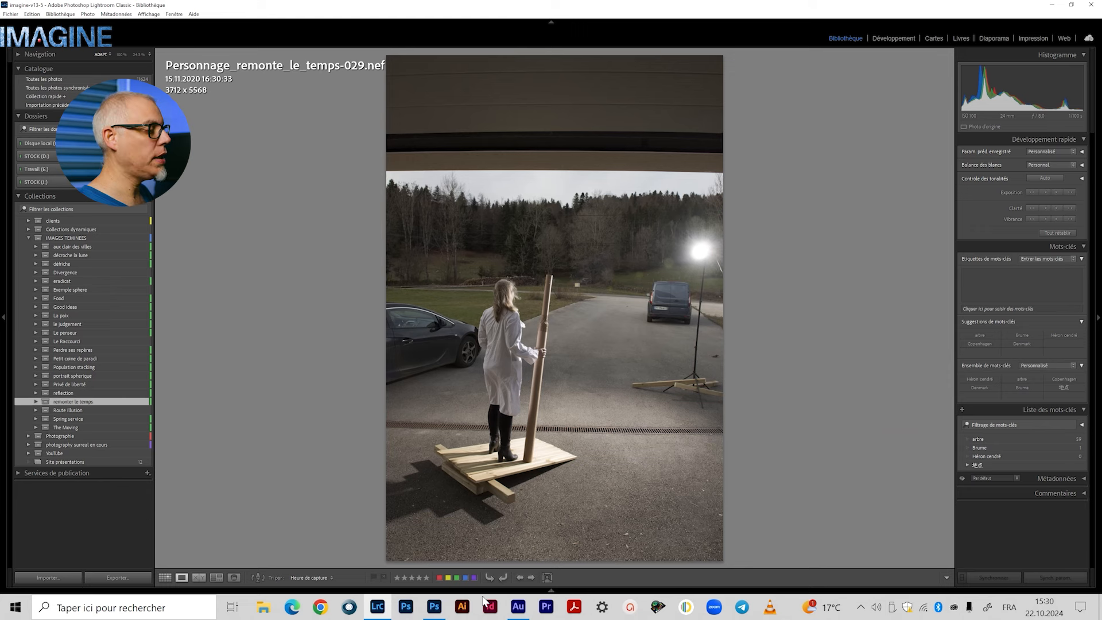
Inspect the light and shadow on the woman's coat up close in the black-and-white view of the source photo.
click(377, 607)
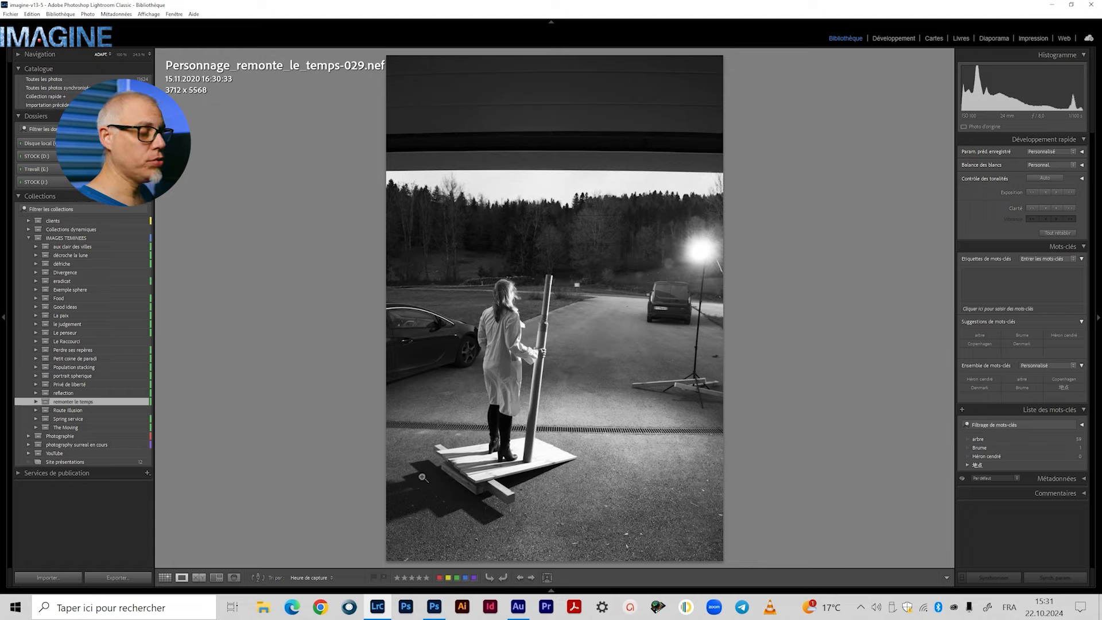
click(510, 334)
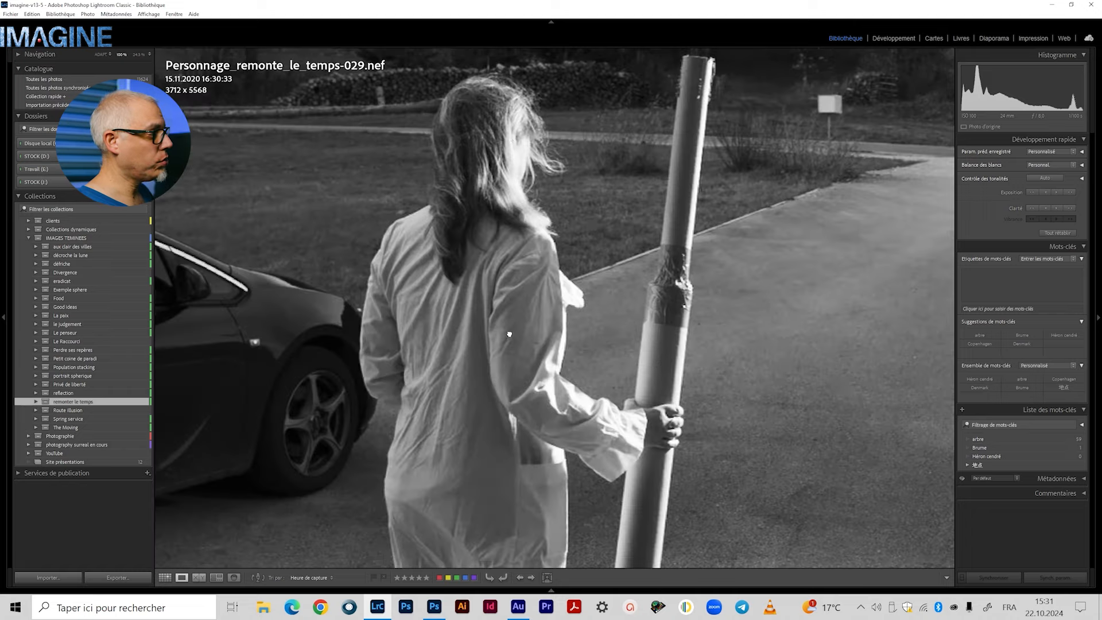
click(551, 406)
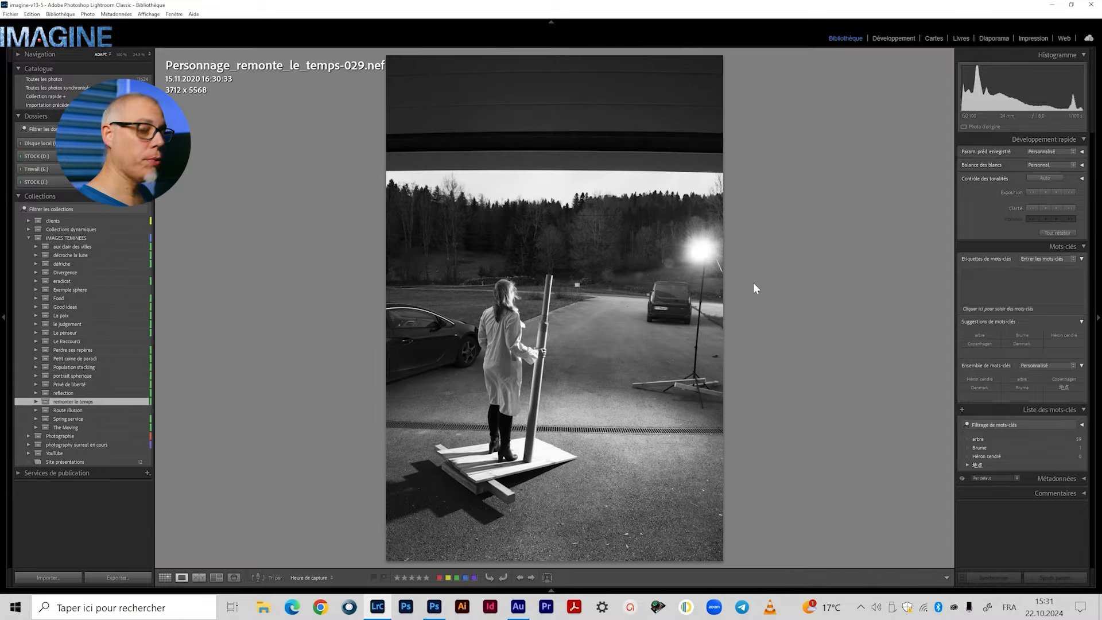
Return to the montage in Photoshop and select the woman's Calque 2 layer with the Move tool.
click(1053, 5)
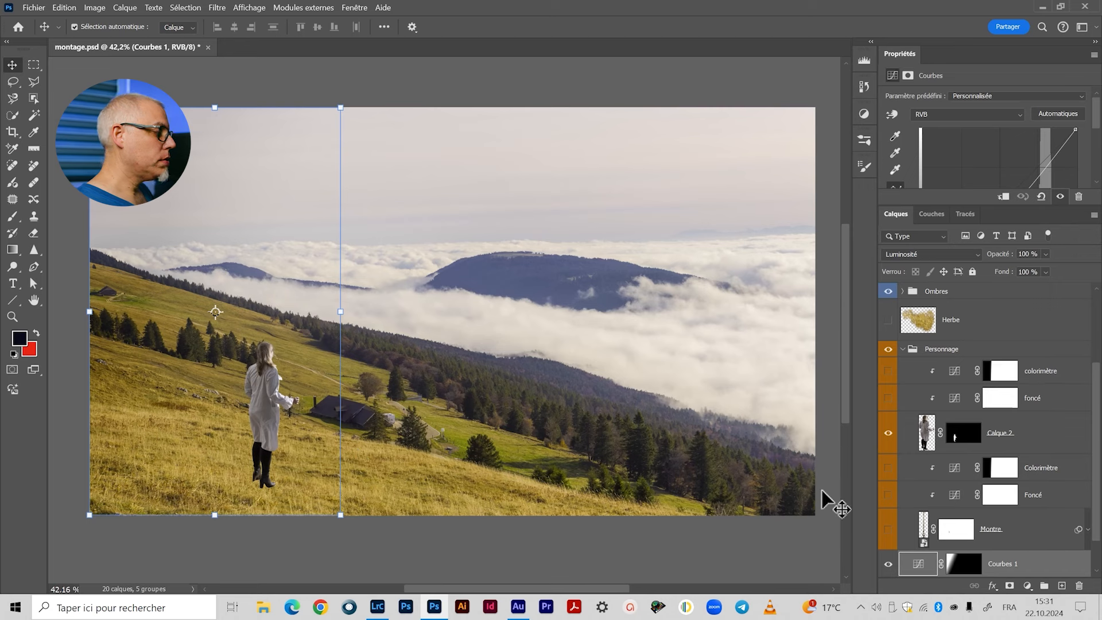
click(920, 566)
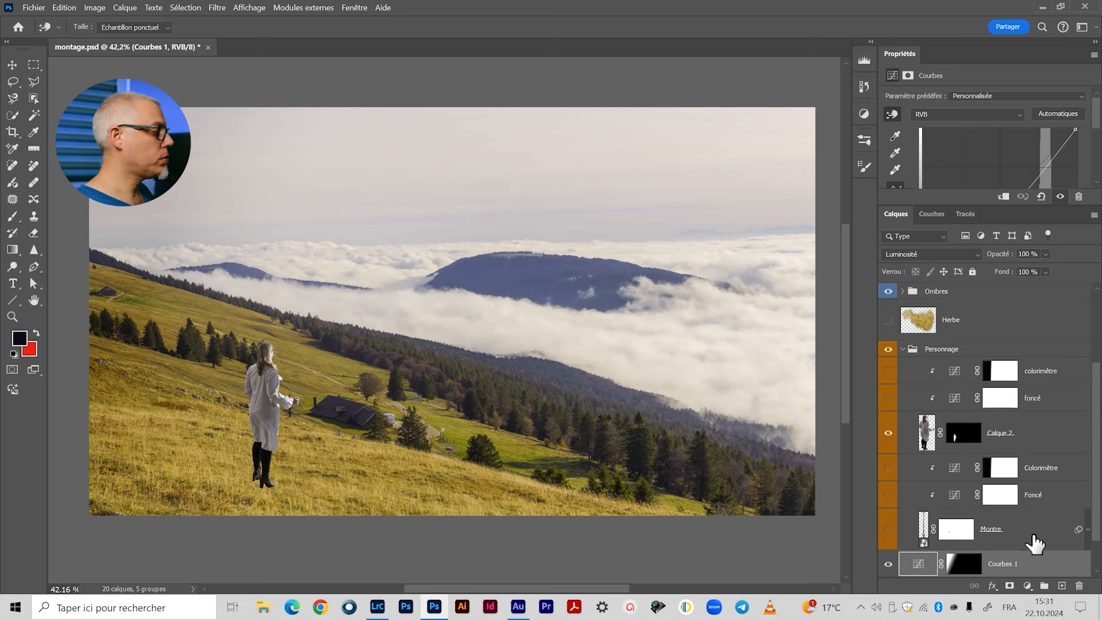
click(1040, 433)
key(v)
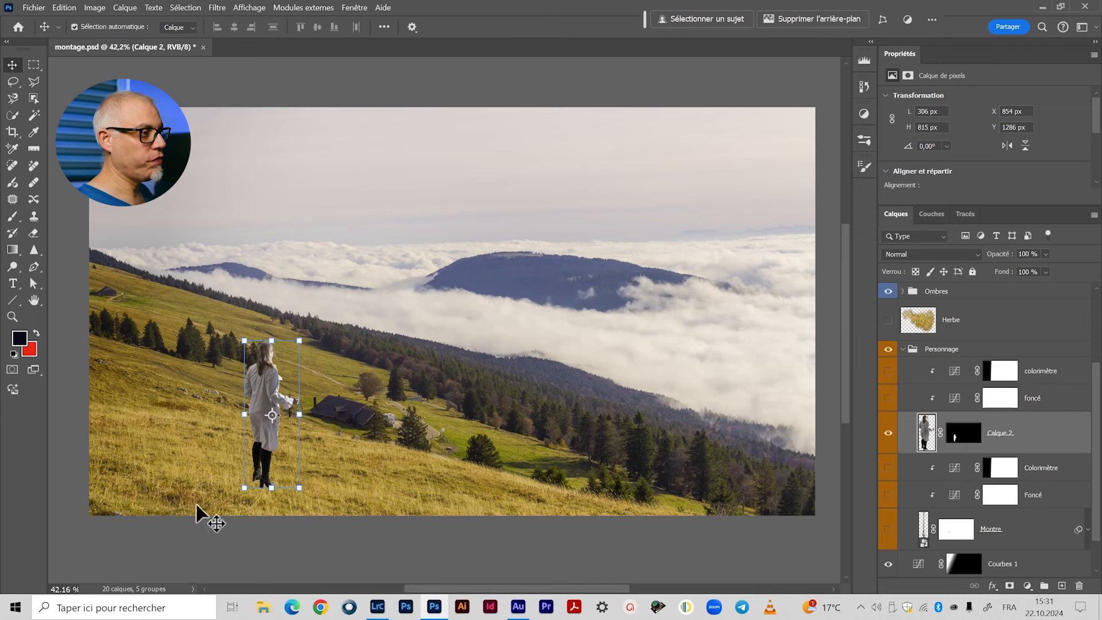
Recheck the black-and-white source photo in Lightroom Classic and return to the Photoshop montage.
click(377, 607)
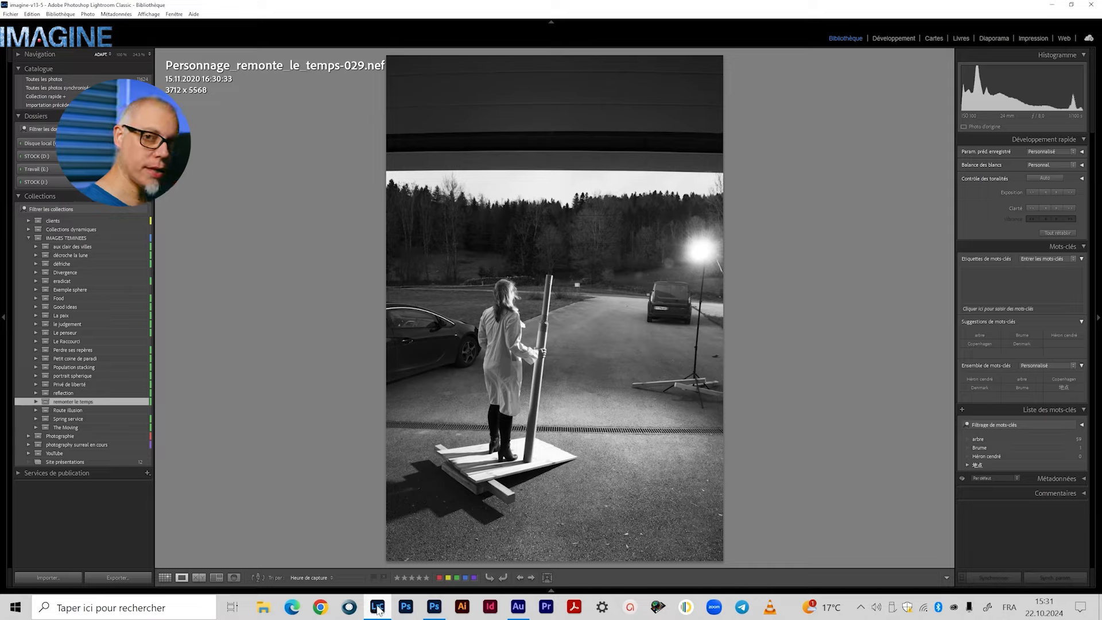
click(435, 607)
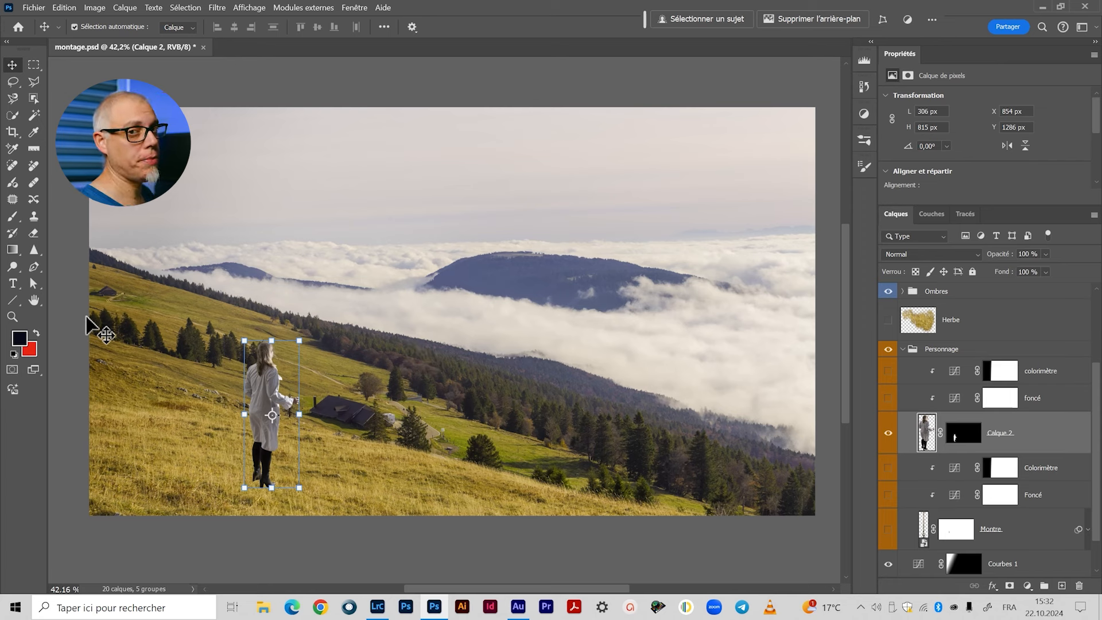
Show the Montre layer in the Personnage group and examine the pocket watch in the woman's hand against the landscape.
key(z)
drag(276, 397, 293, 396)
drag(369, 381, 483, 340)
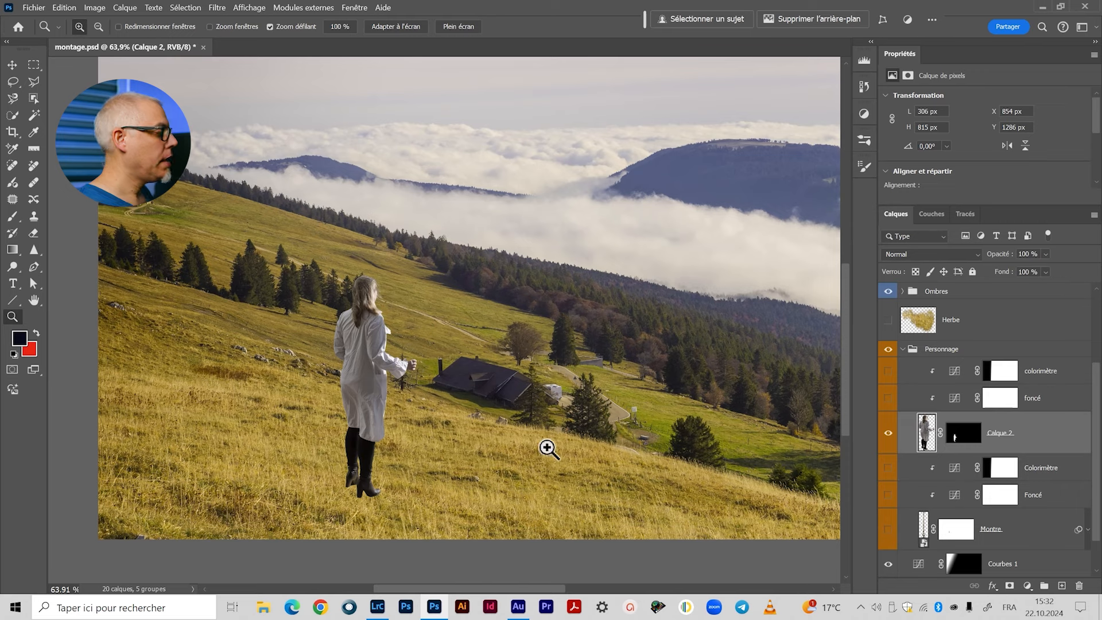
scroll(521, 433, down, 1)
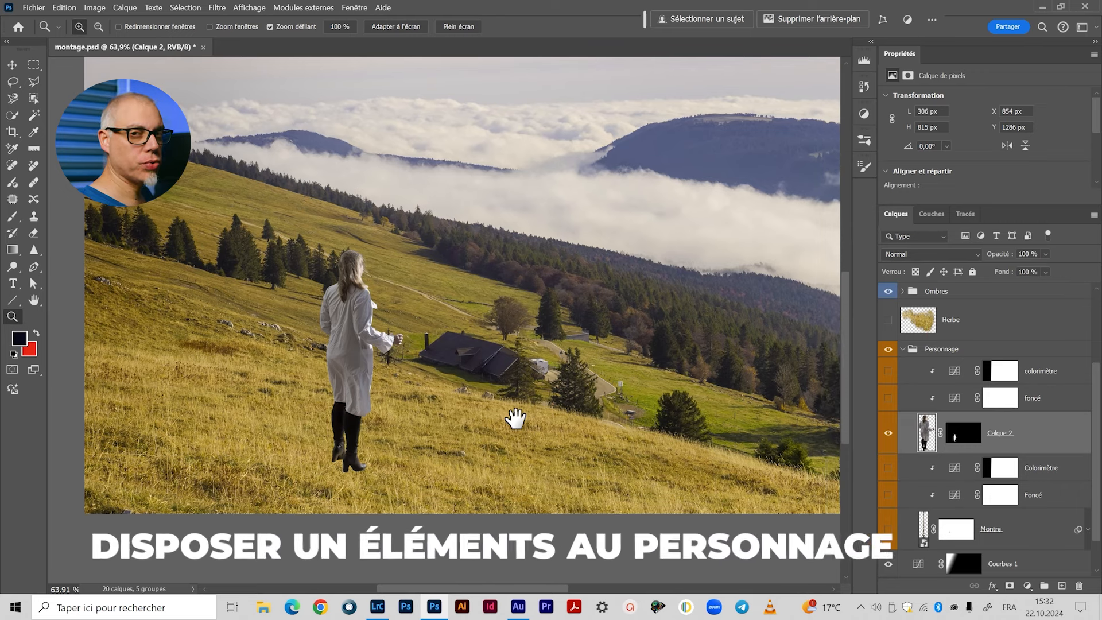
drag(391, 335, 393, 337)
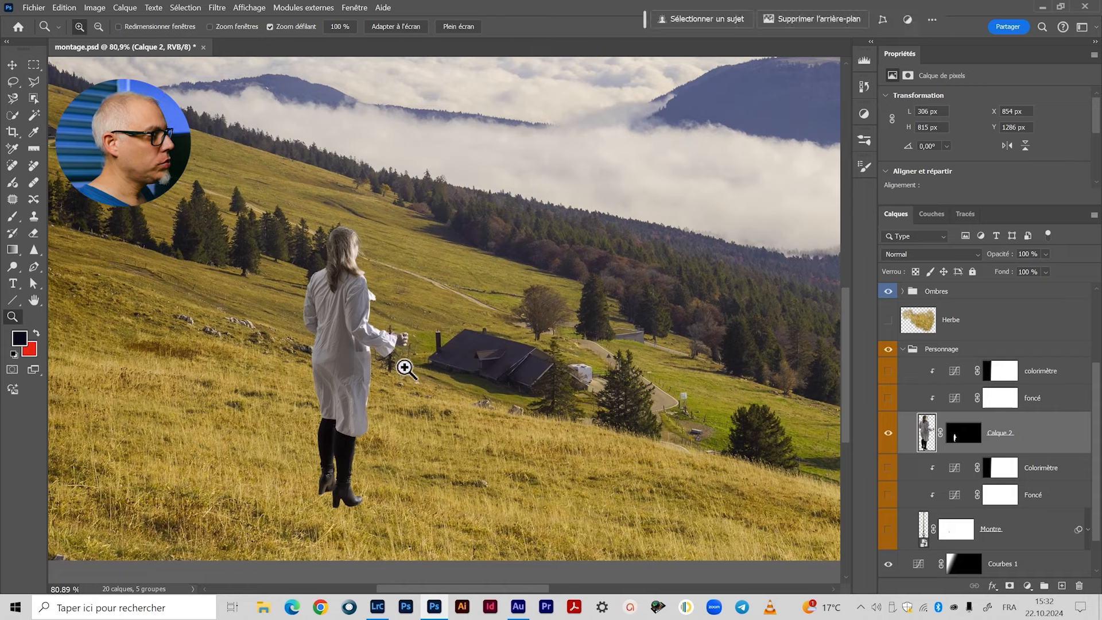
click(889, 529)
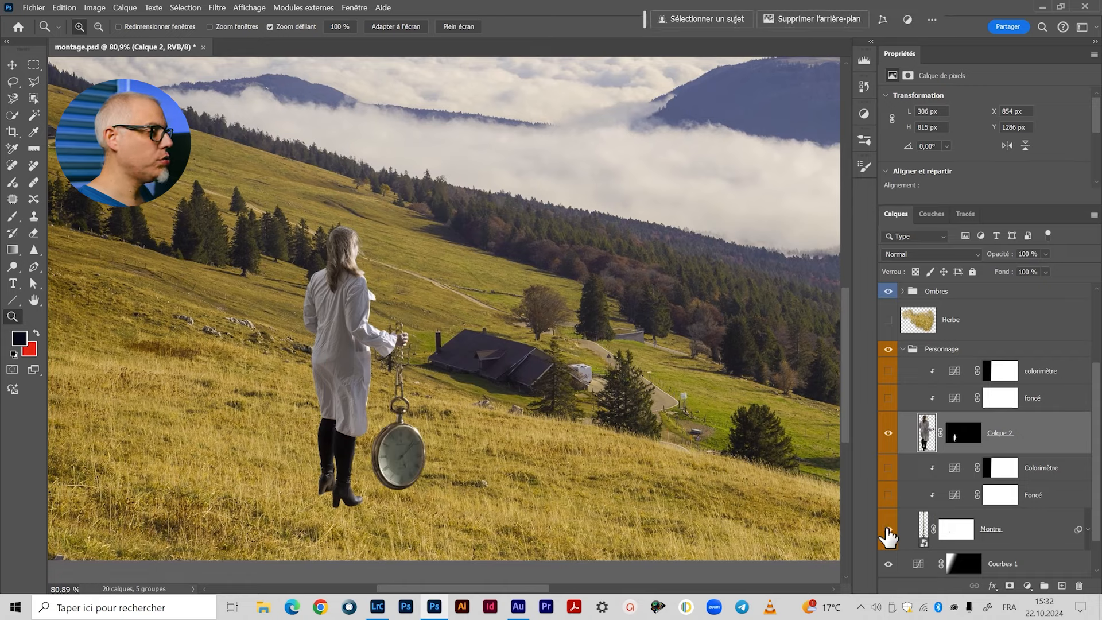
drag(402, 440, 417, 441)
drag(495, 464, 502, 435)
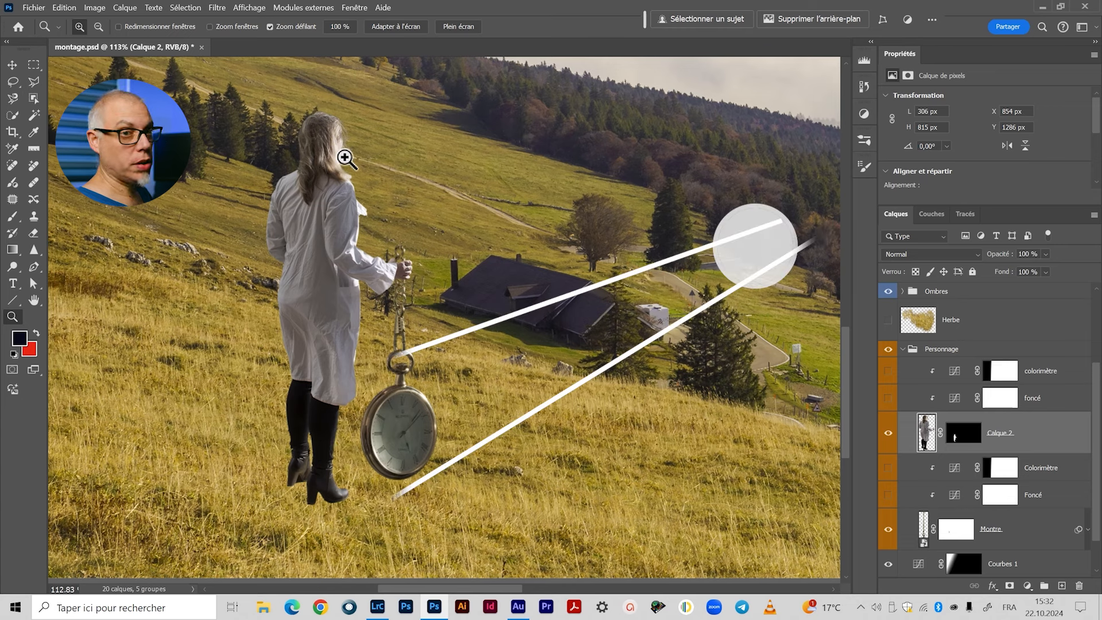
drag(510, 351, 485, 359)
drag(545, 299, 492, 325)
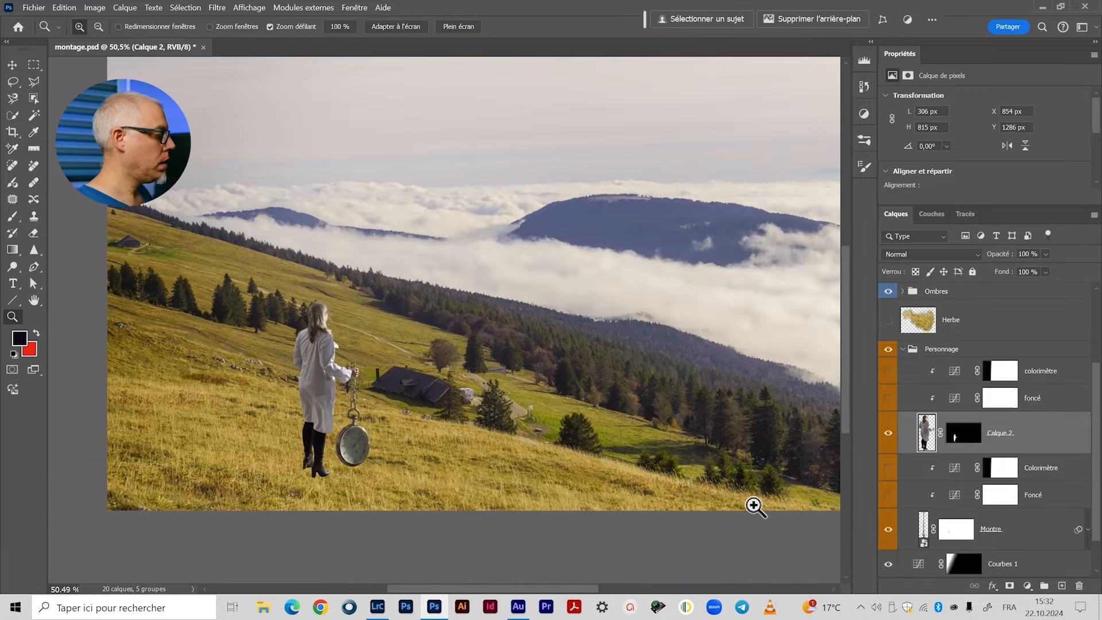
Open the foncé curves adjustment above Calque 2 with its full graph visible, and show it after comparing the woman with and without it.
drag(333, 397, 526, 340)
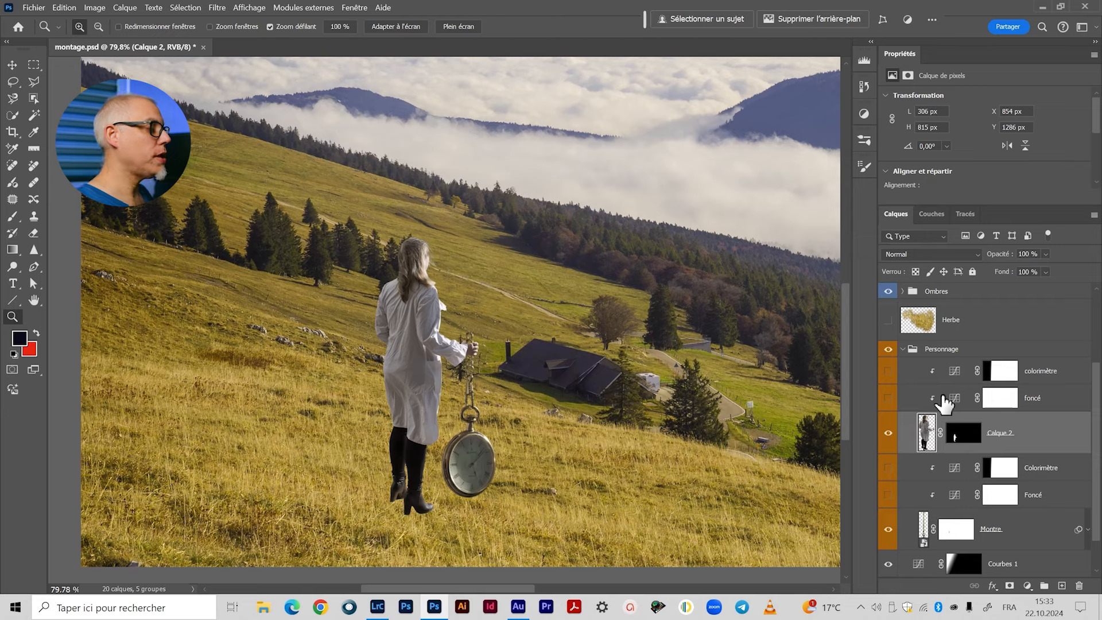
click(955, 396)
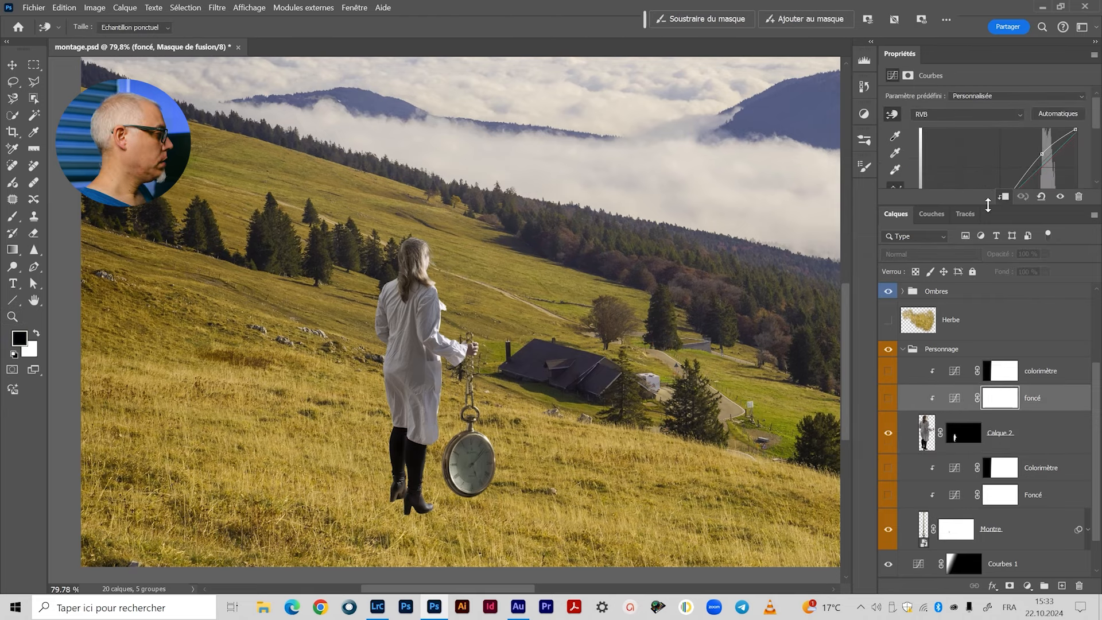
drag(986, 207, 986, 332)
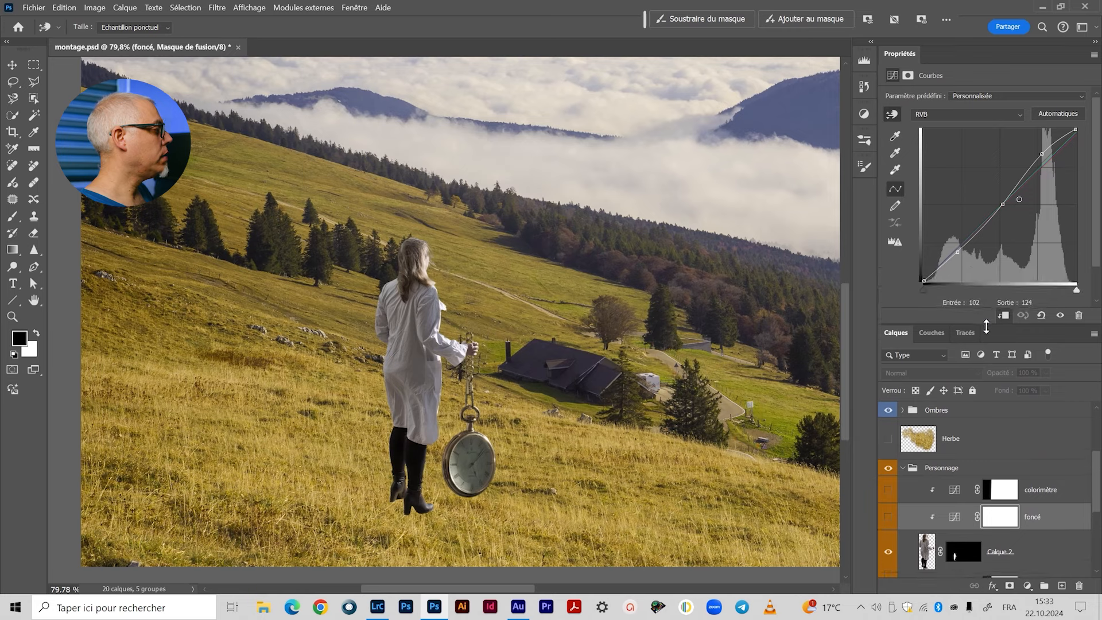
scroll(1002, 525, up, 1)
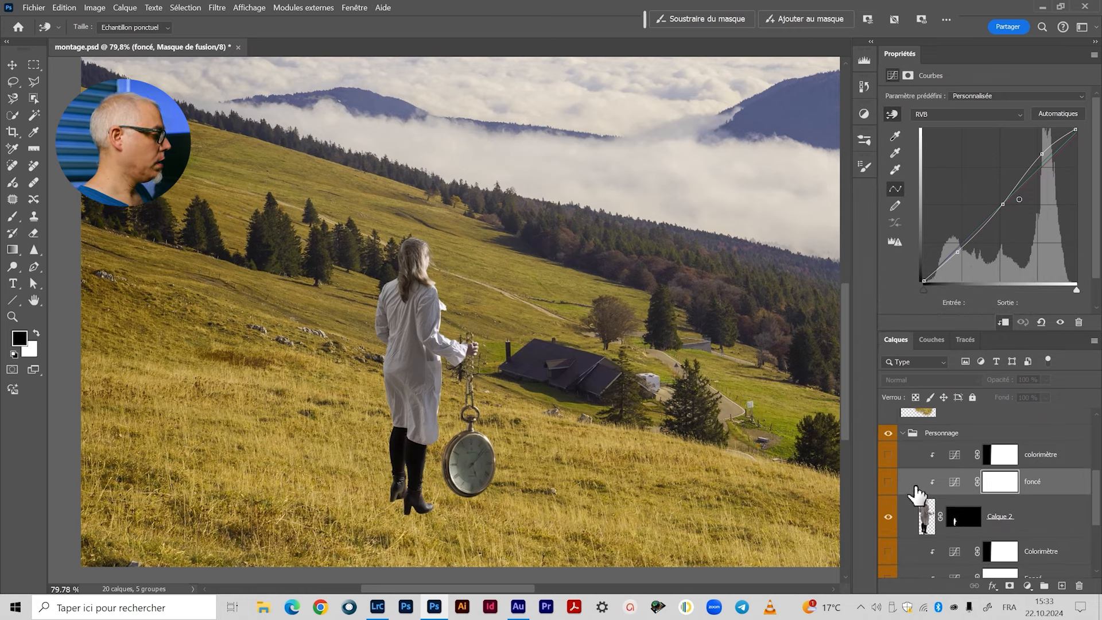
click(888, 482)
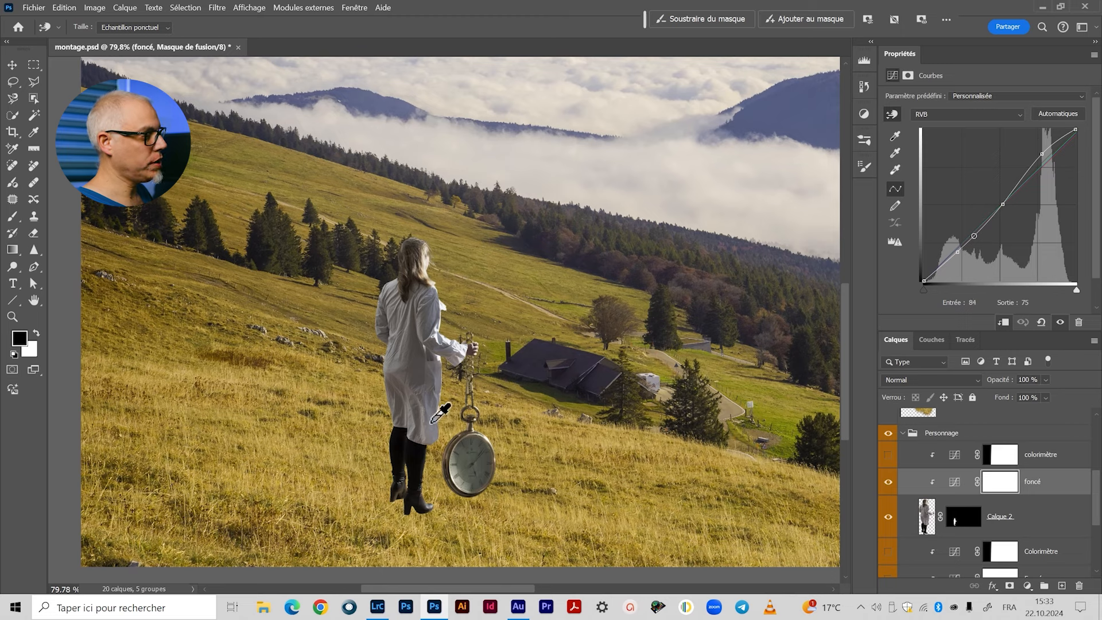
click(890, 485)
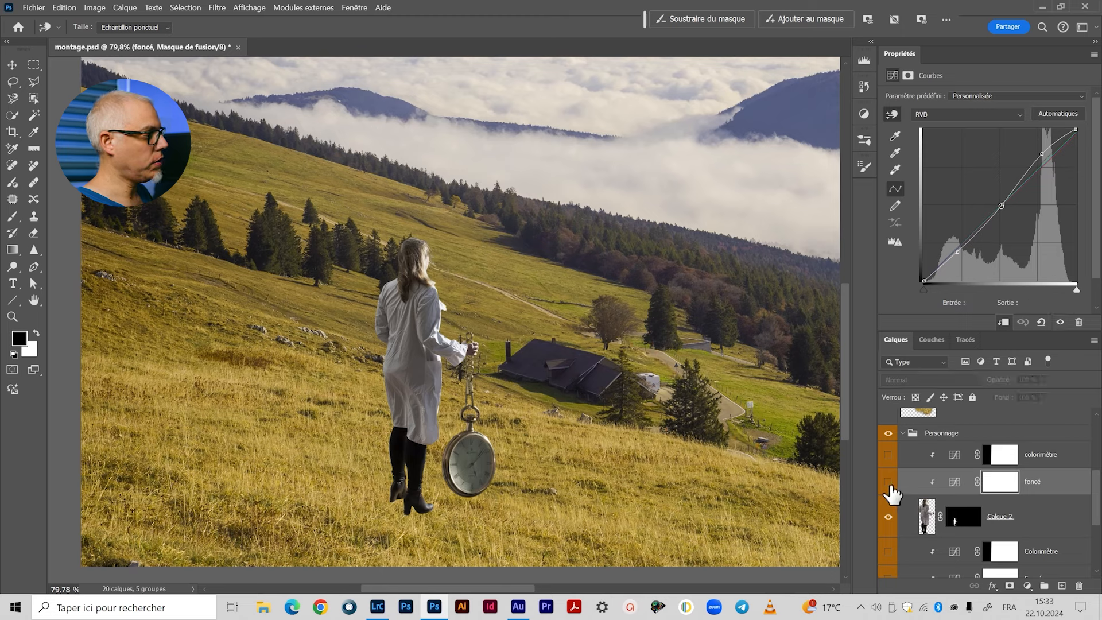
click(890, 486)
Look at the Rouge channel of the foncé curve and return to the composite RVB curve.
click(958, 118)
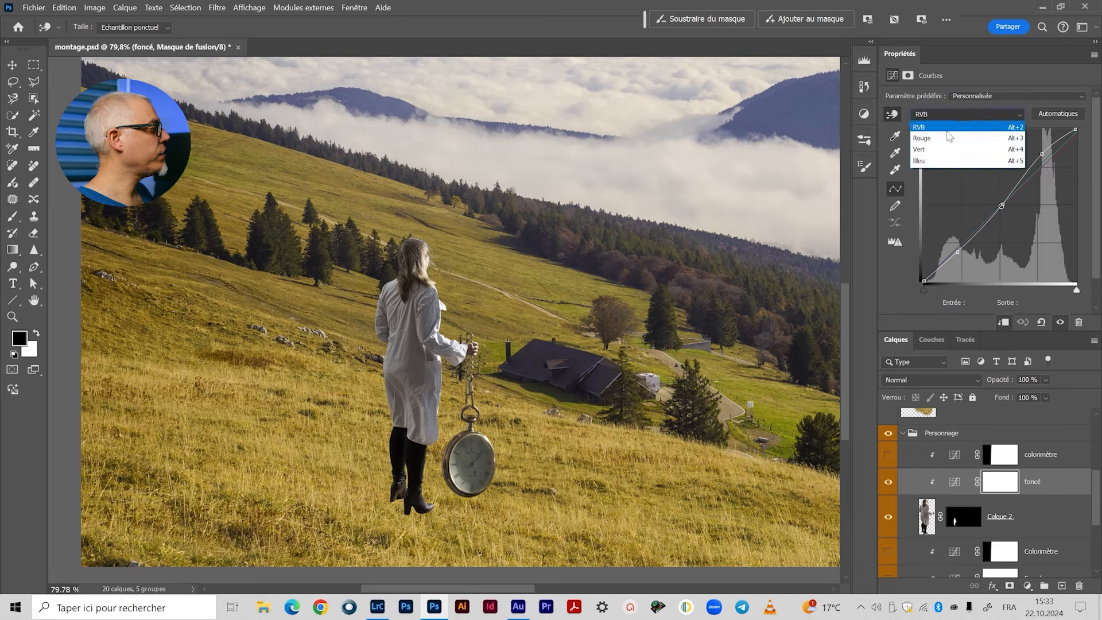
click(947, 140)
click(972, 114)
click(953, 126)
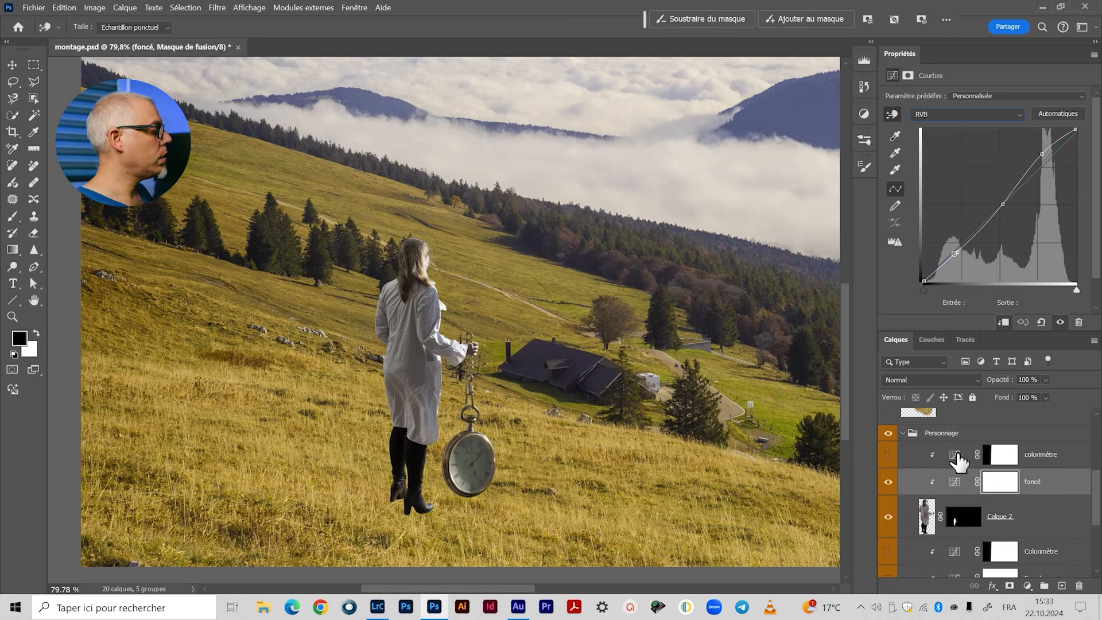
Select the colorimètre curves adjustment above foncé, show it, and examine the woman and watch up close.
click(956, 460)
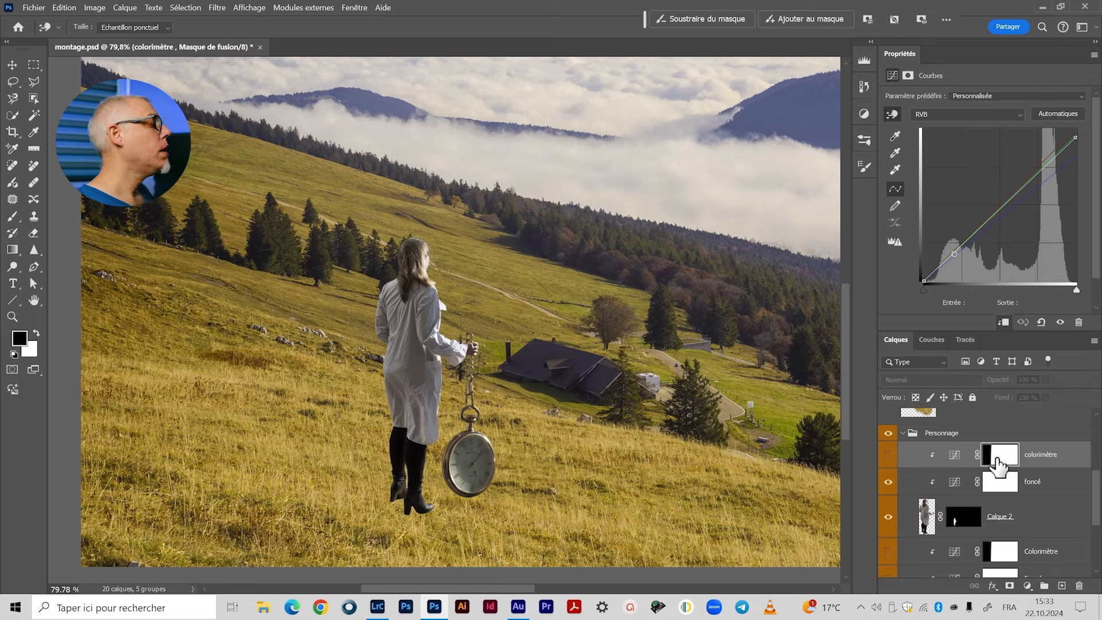
click(959, 458)
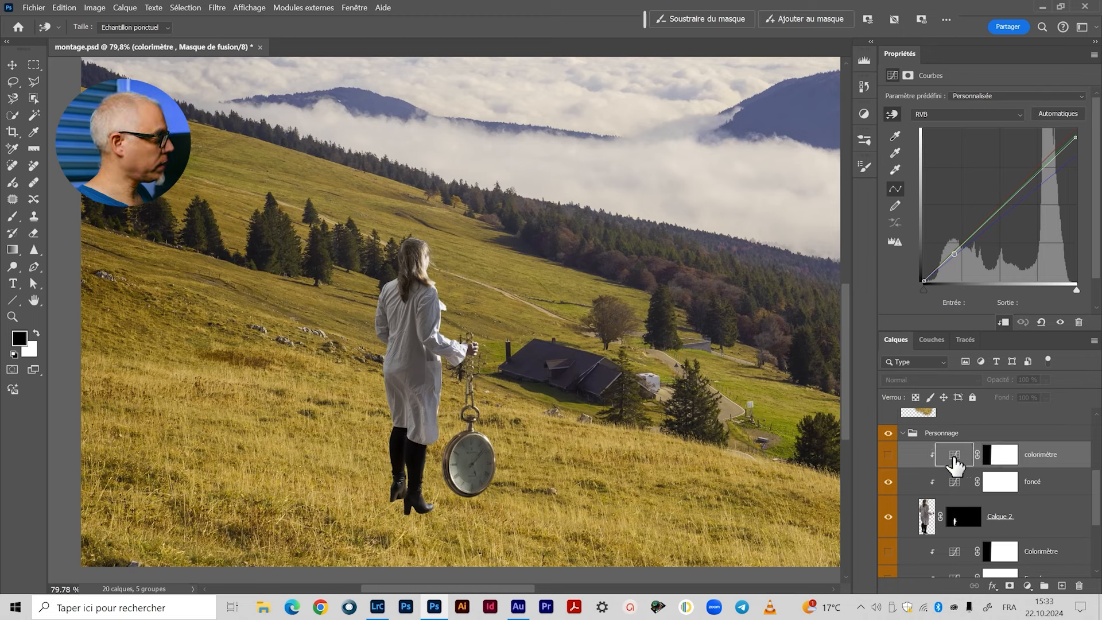
click(889, 457)
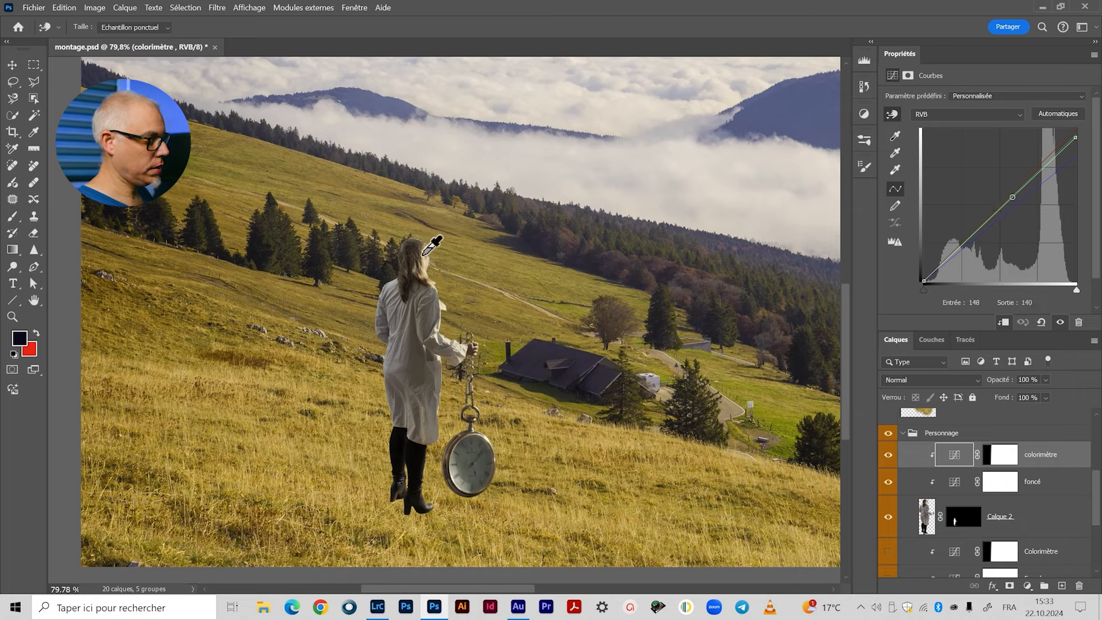
key(v)
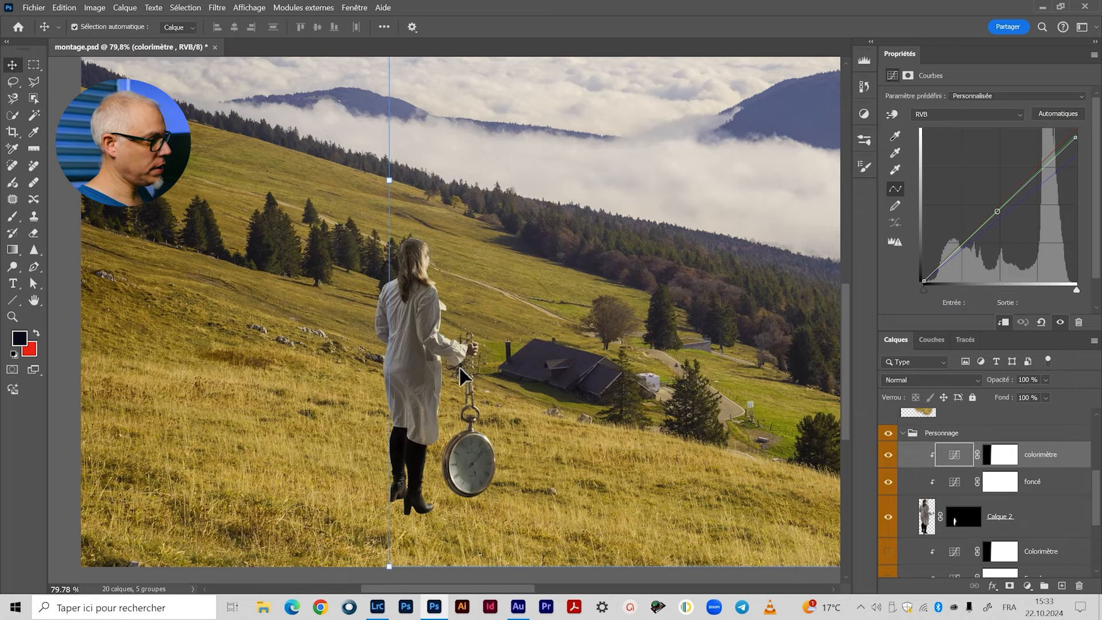
key(z)
click(460, 347)
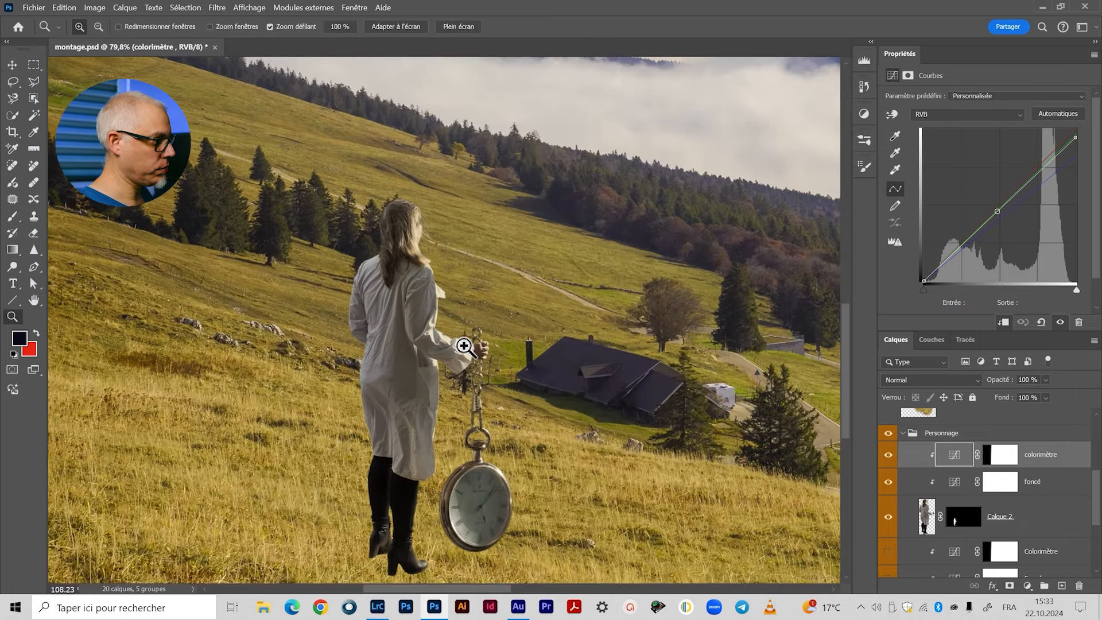
drag(467, 344, 448, 283)
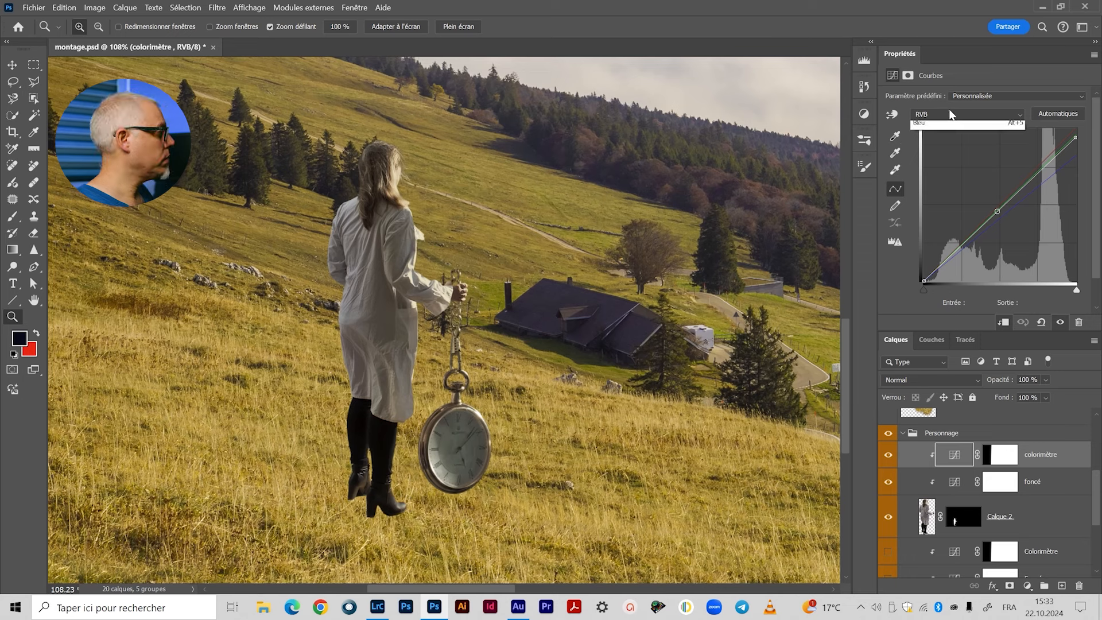
Browse the channels of the colorimètre adjustment and display its Bleu curve.
click(931, 133)
click(1077, 133)
click(932, 115)
click(942, 161)
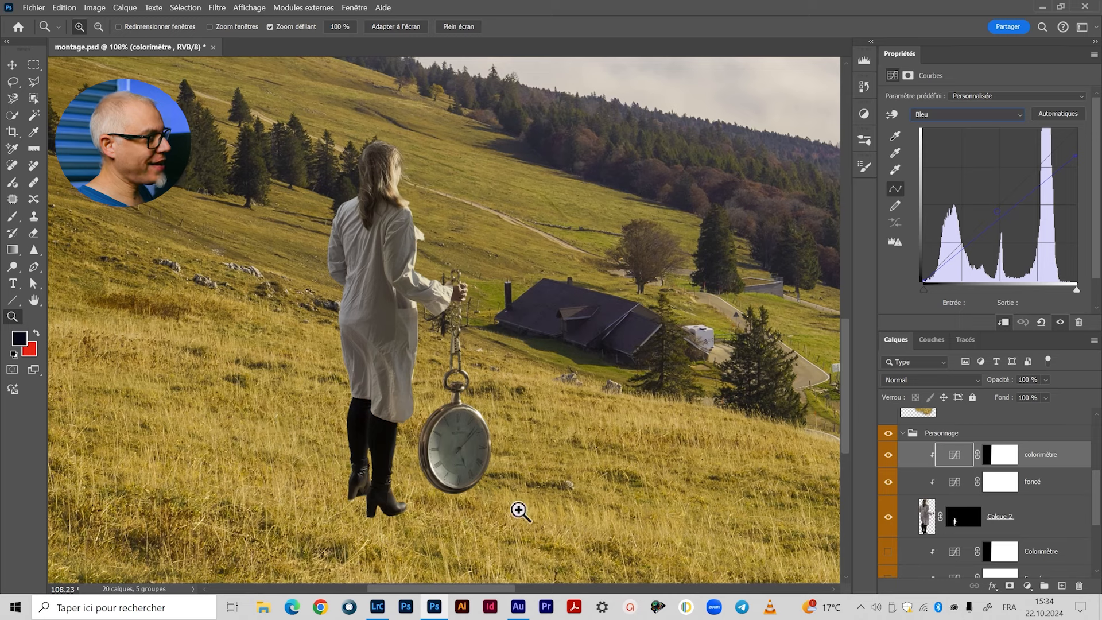
Compare the woman with and without the foncé and colorimètre adjustments, leaving both shown.
click(888, 482)
click(888, 457)
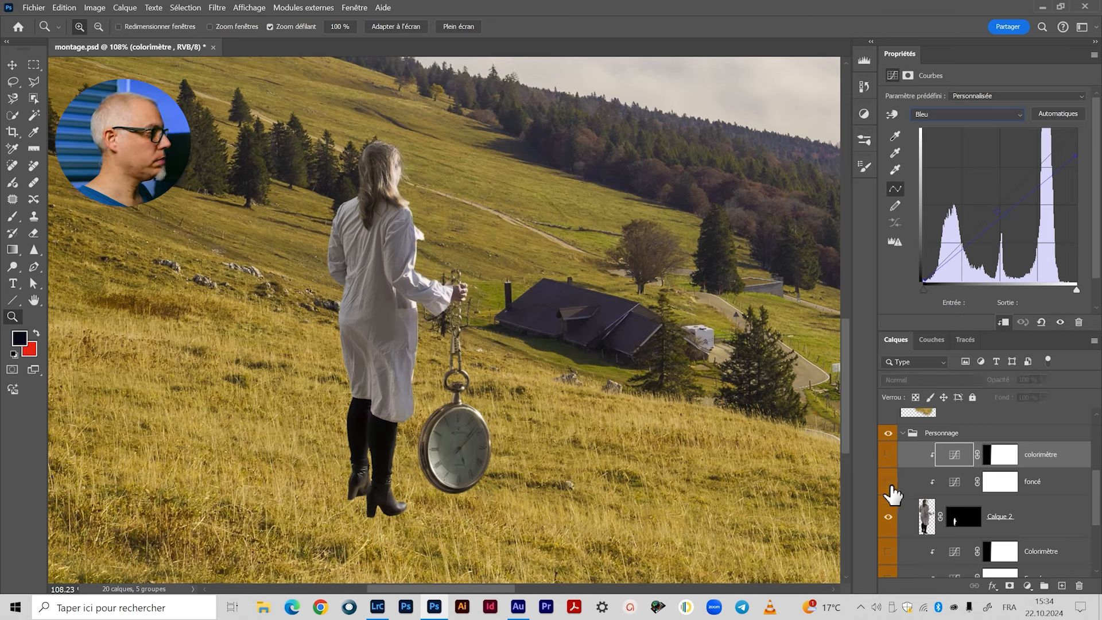
click(889, 482)
click(889, 455)
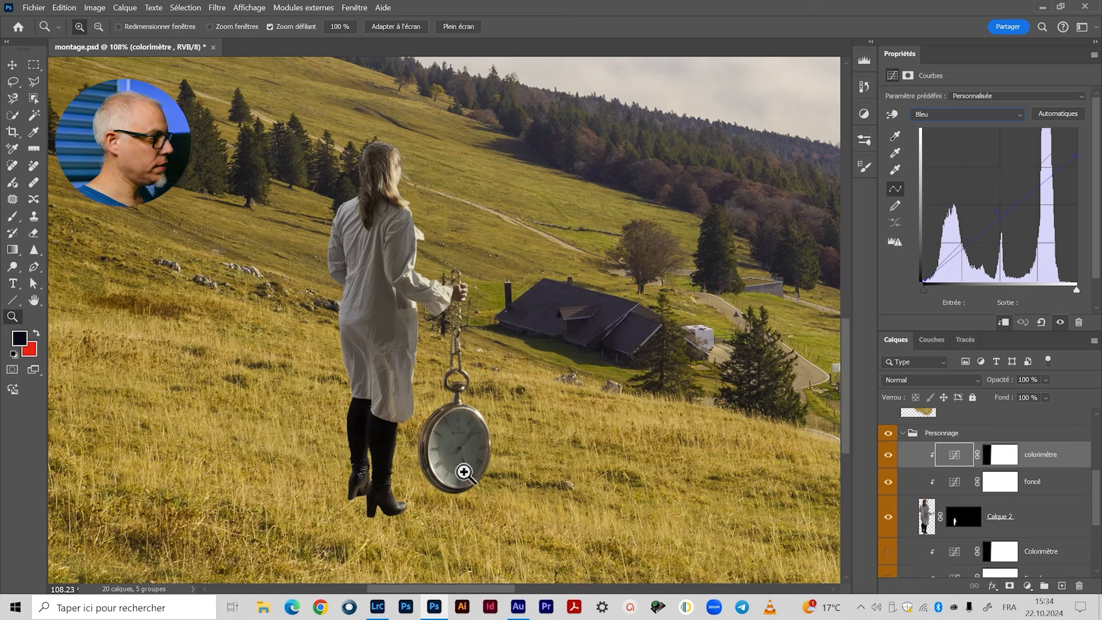
Show the Foncé and Colorimètre curves adjustments clipped to the Montre layer.
scroll(976, 505, down, 3)
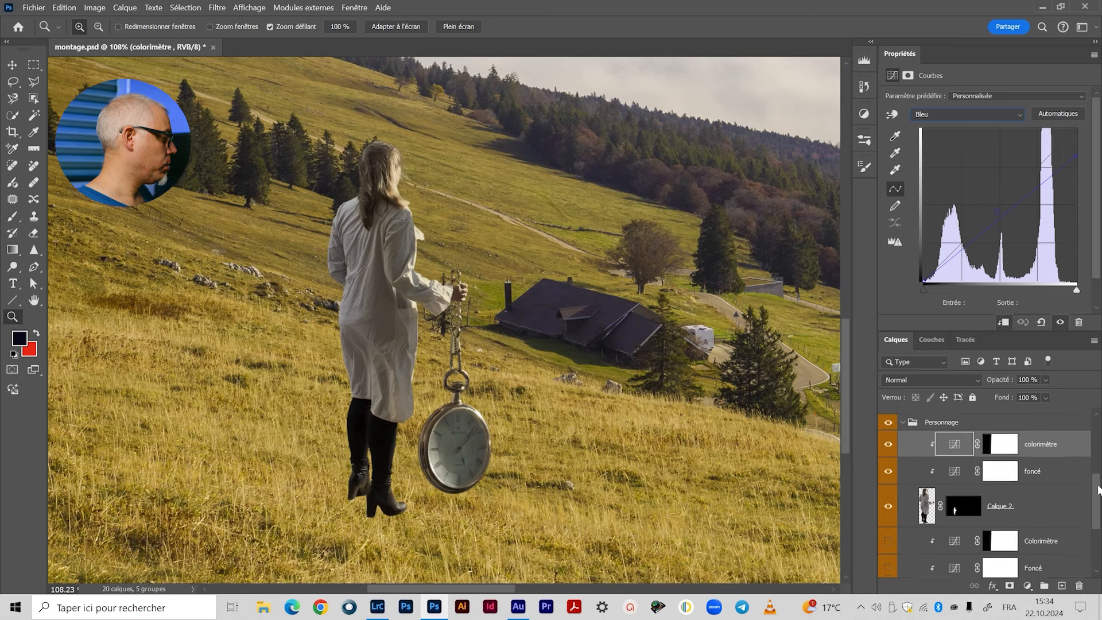
click(889, 494)
click(889, 495)
click(891, 494)
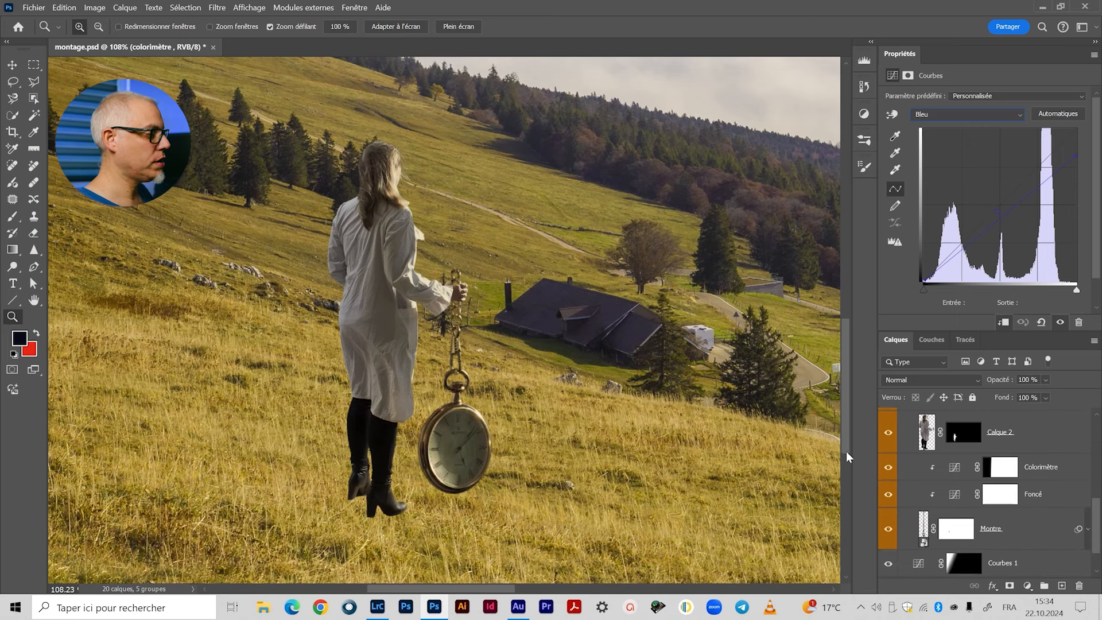
Compare the pocket watch with and without its Foncé and Colorimètre adjustments, leave both shown, and check the whole montage.
drag(433, 443, 408, 443)
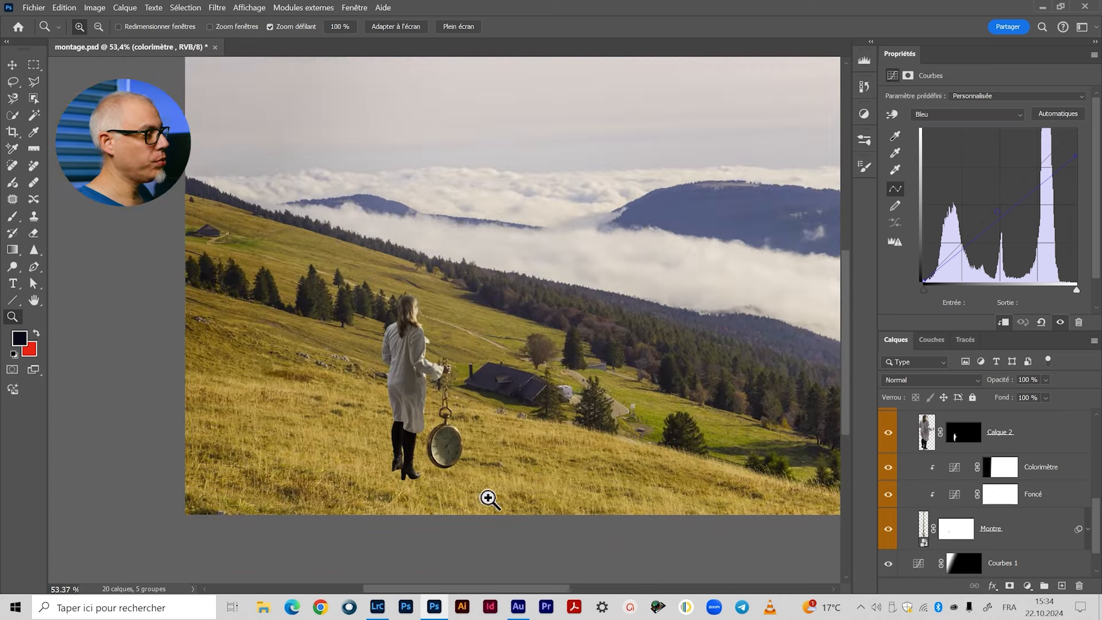
drag(648, 315, 542, 350)
drag(889, 494, 889, 468)
drag(361, 476, 374, 475)
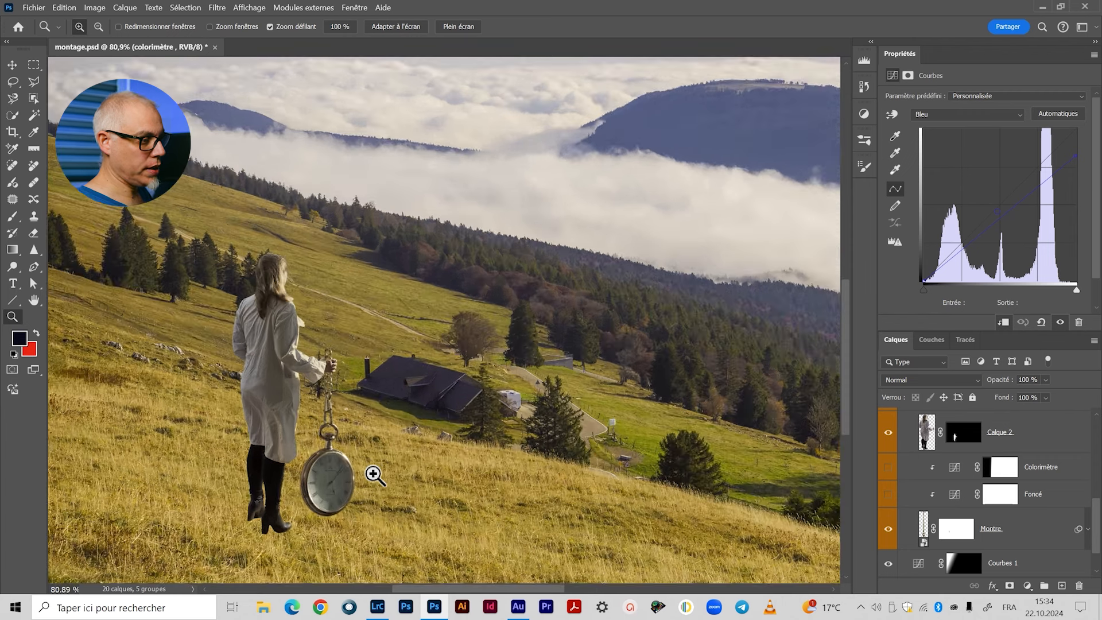
click(889, 495)
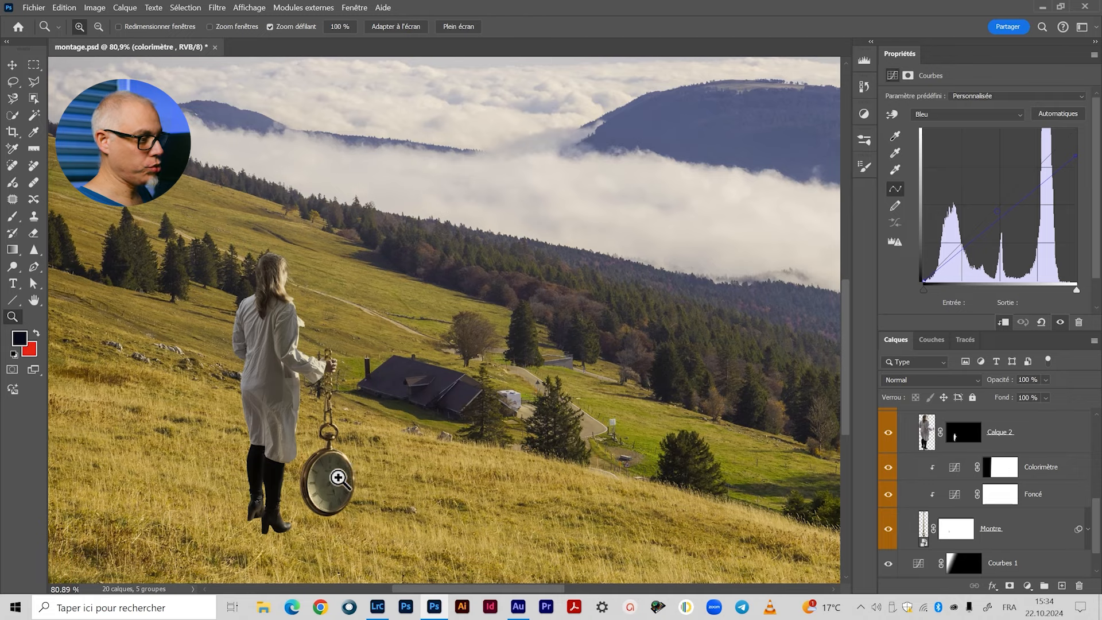
drag(392, 486, 487, 427)
drag(542, 353, 509, 361)
drag(583, 316, 417, 312)
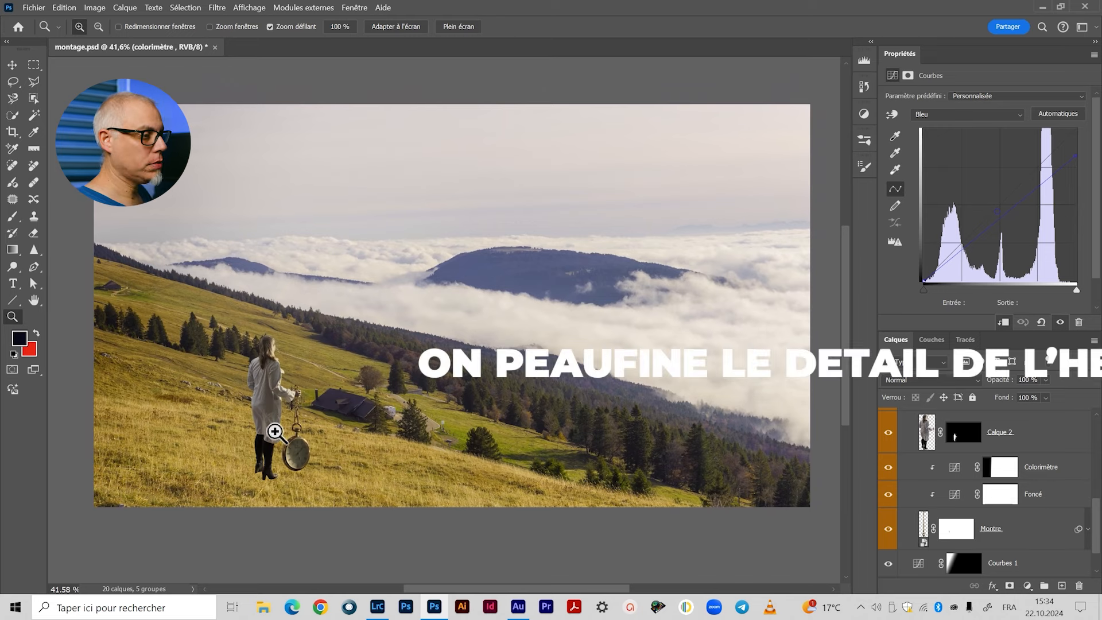
Collapse the Personnage group and select the Herbe layer above it.
drag(274, 445, 439, 377)
drag(356, 446, 391, 466)
key(v)
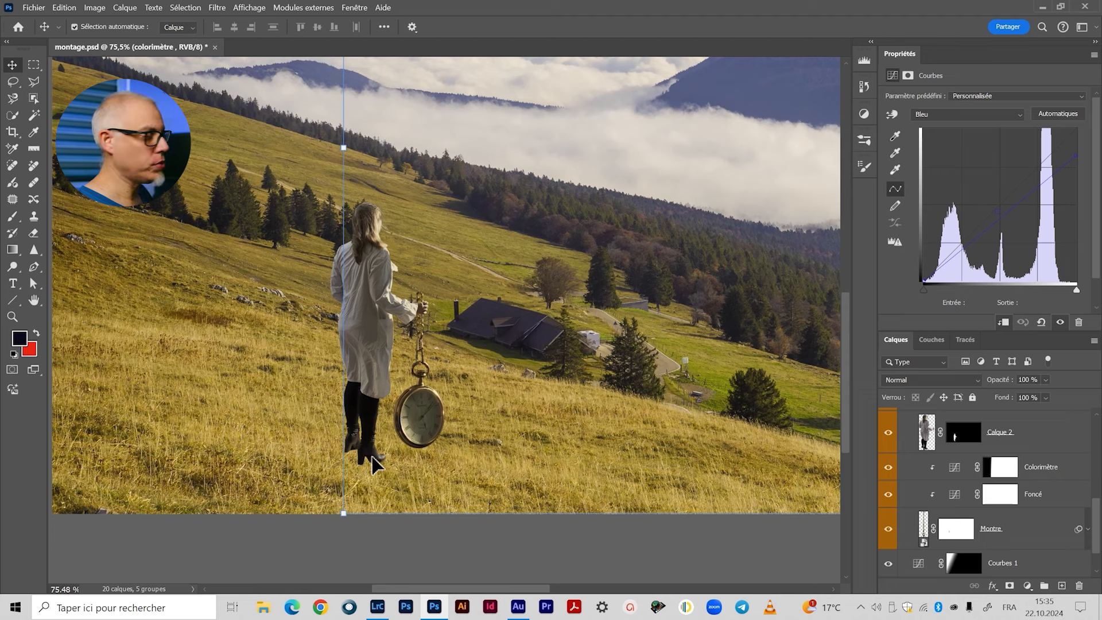
scroll(893, 483, up, 3)
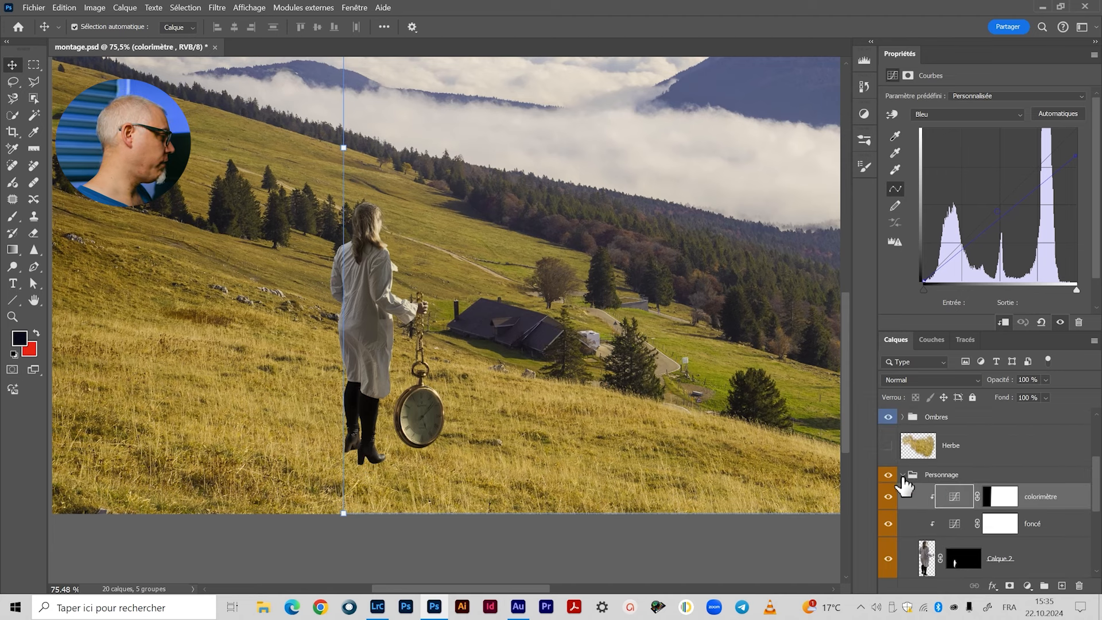
click(903, 476)
click(984, 481)
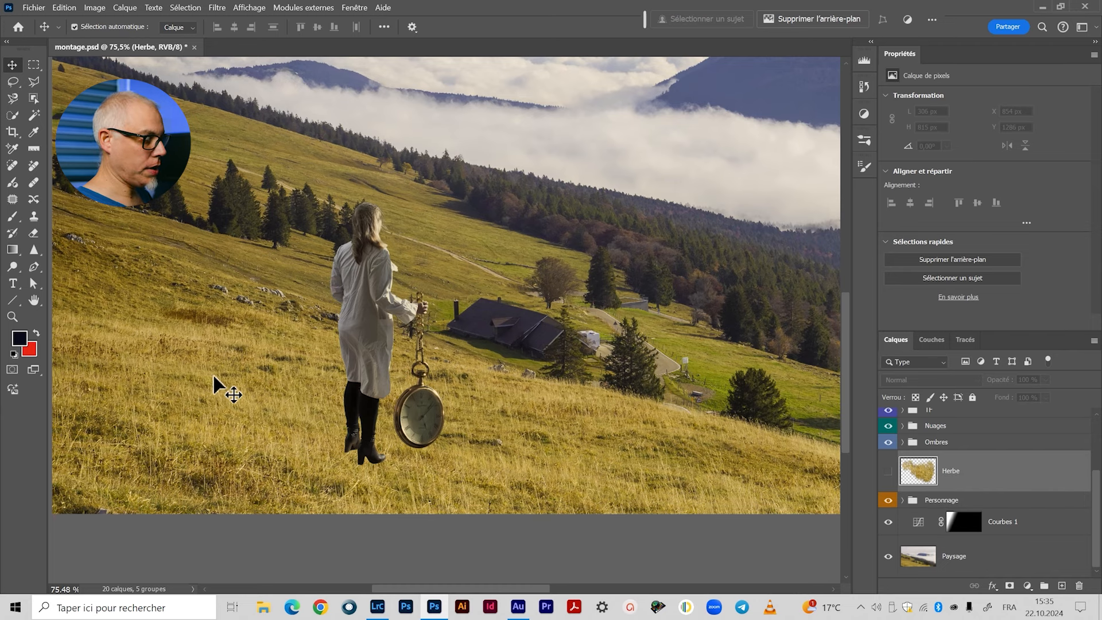
Show the Herbe layer and compare the woman's boots up close with and without the grass covering them.
key(z)
drag(376, 430, 820, 468)
click(888, 472)
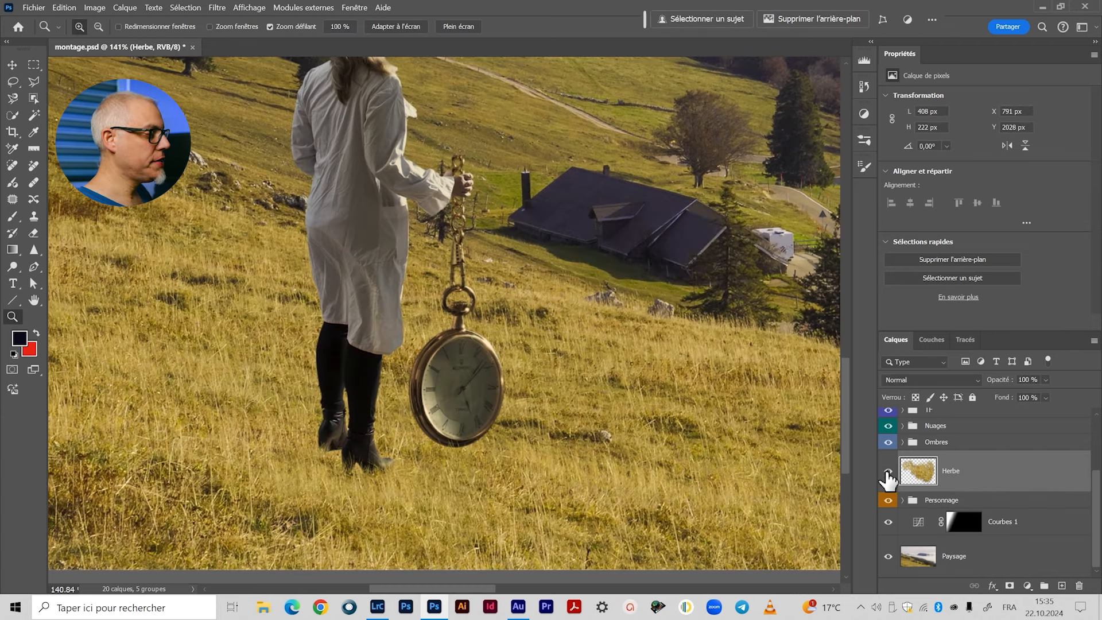
drag(362, 466, 388, 477)
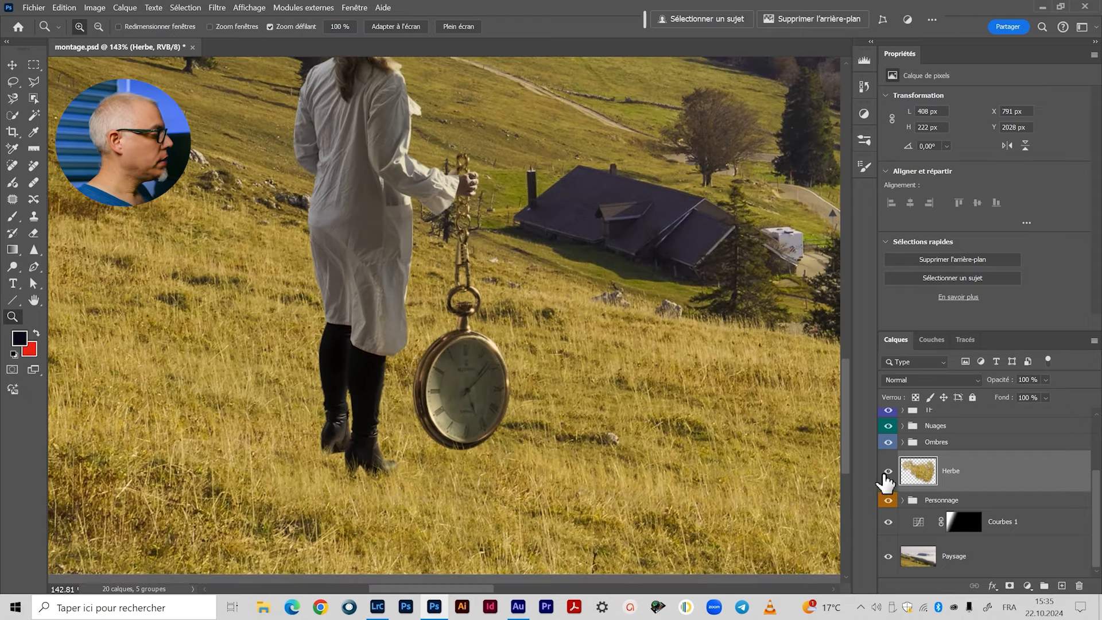
click(889, 473)
click(889, 473)
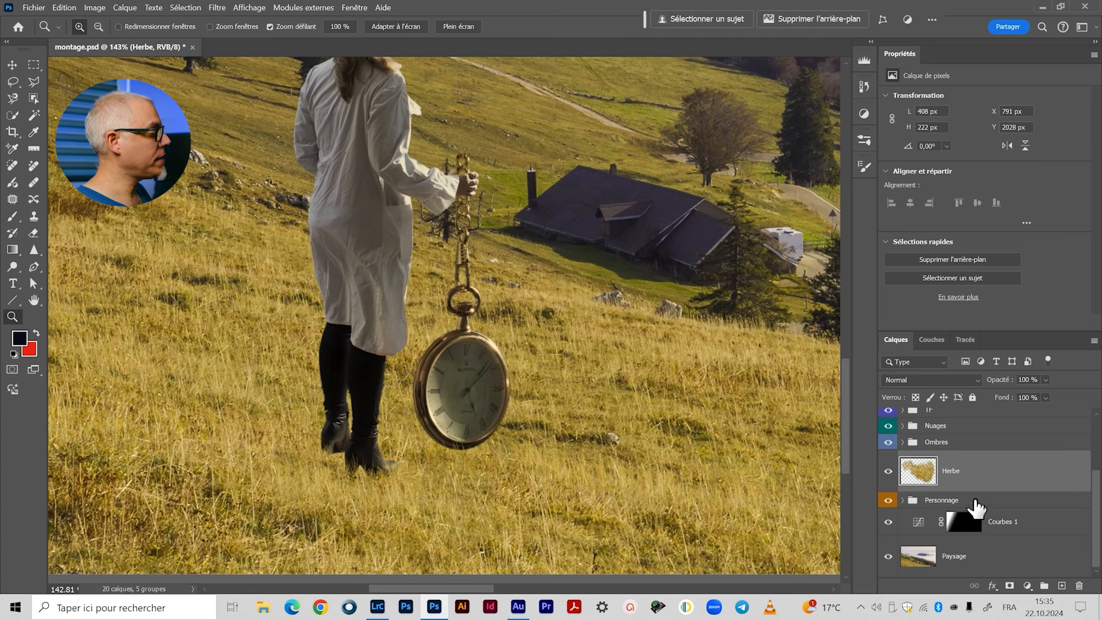
Check how the Herbe layer sits above the Personnage group, frame the boots up close, and hide Herbe.
click(970, 501)
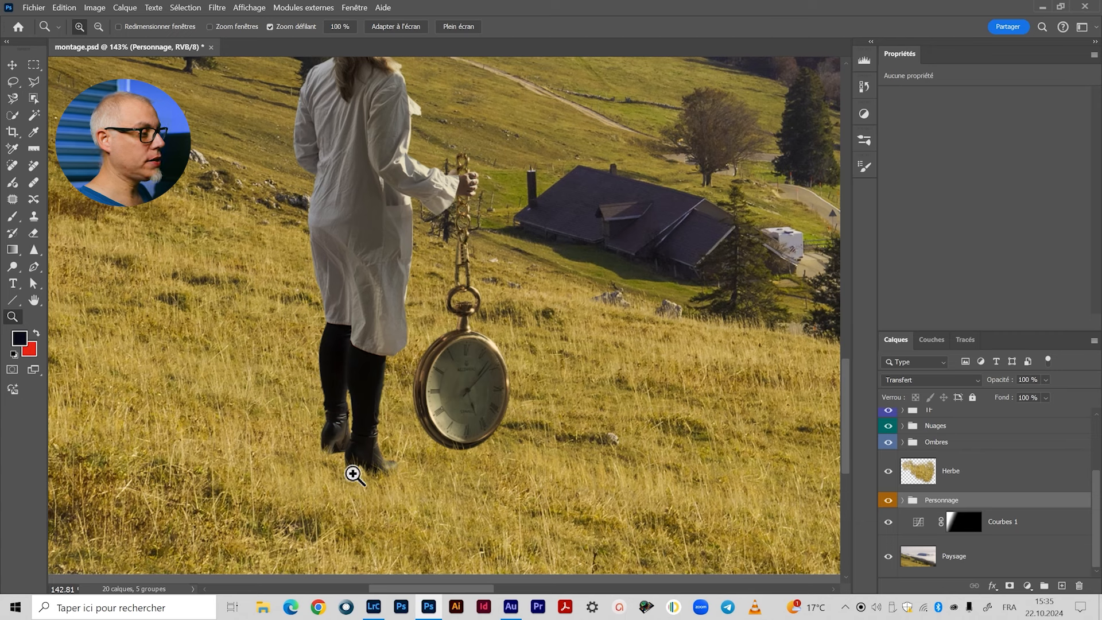
click(918, 475)
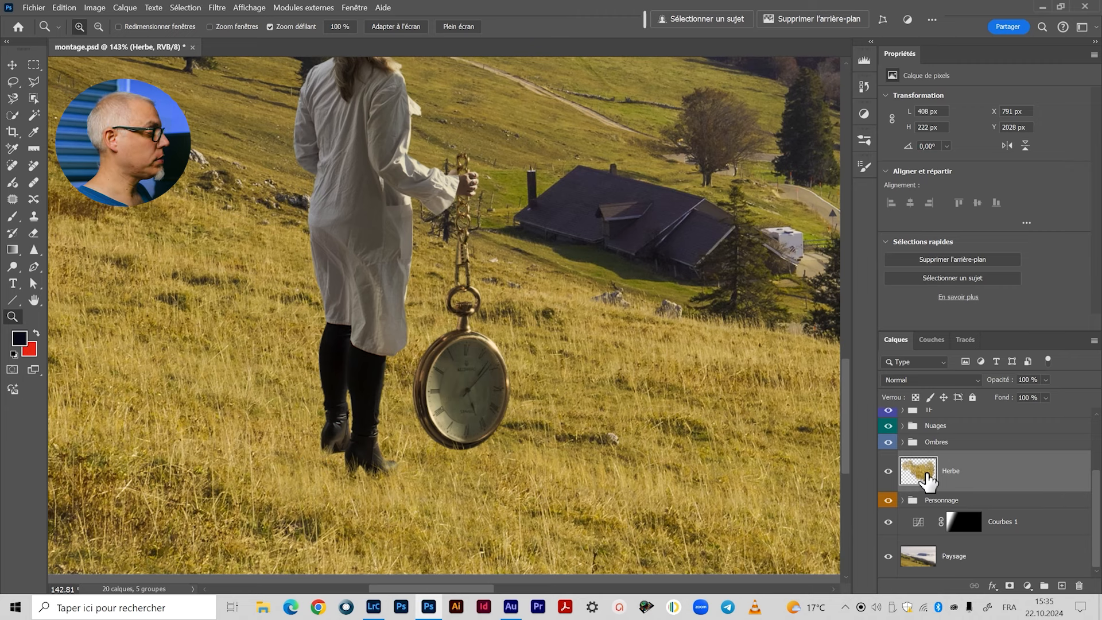
drag(363, 462, 381, 458)
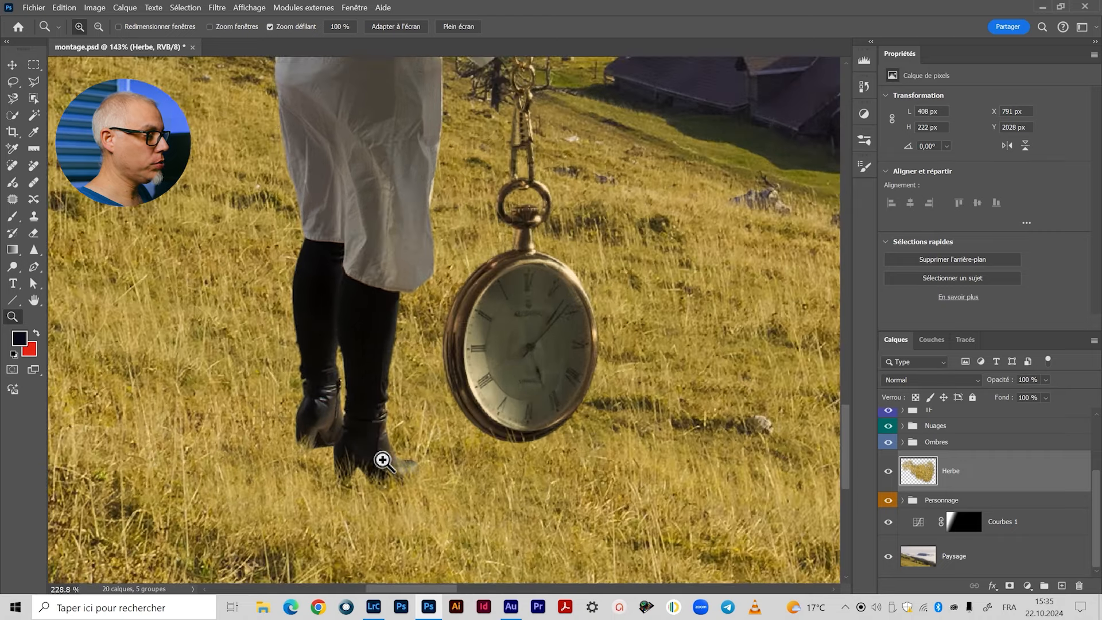
drag(380, 500, 424, 448)
click(889, 470)
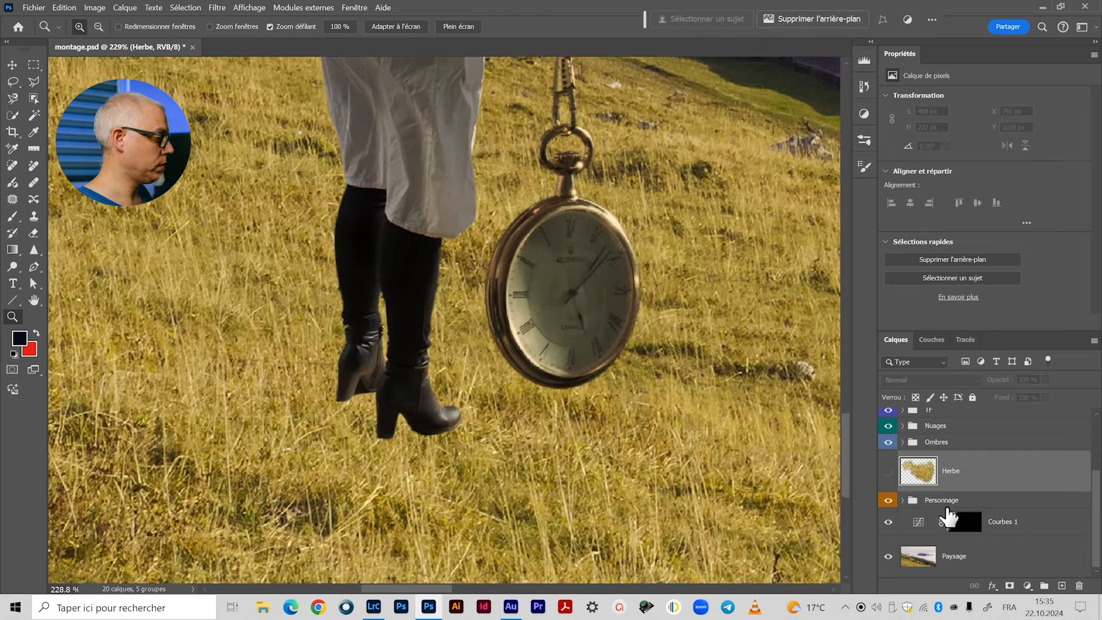
Add a layer mask to the Personnage group, try painting the woman's boot away in black, and undo the brushing.
click(965, 500)
click(1010, 585)
key(b)
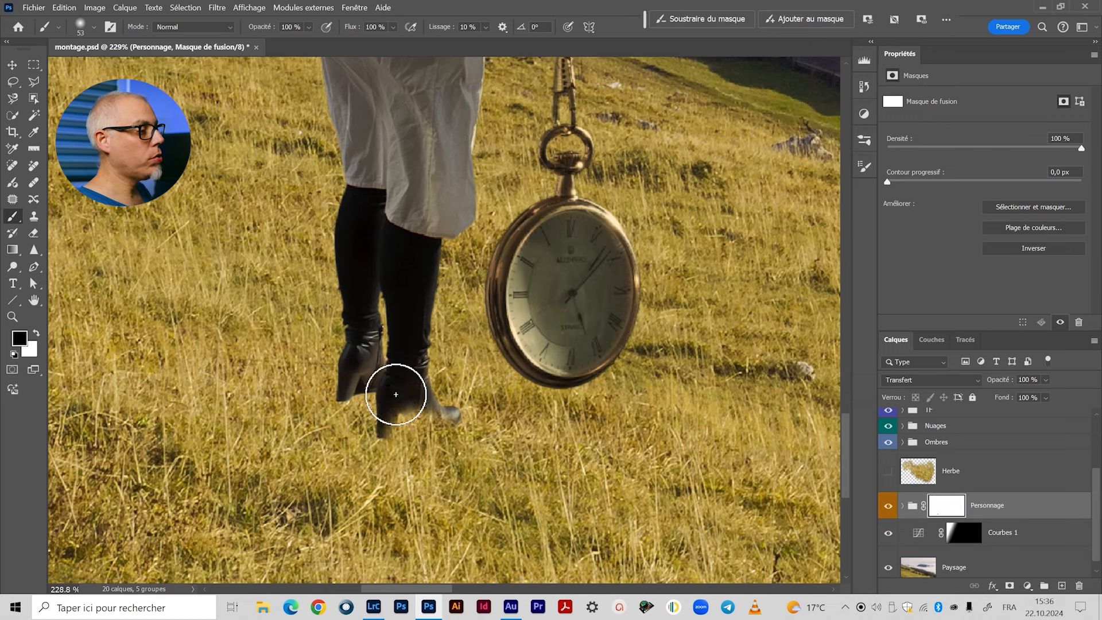
mouse_move(396, 396)
mouse_down()
mouse_move(411, 401)
mouse_move(419, 374)
mouse_move(398, 406)
mouse_move(421, 439)
mouse_move(417, 419)
mouse_move(412, 431)
mouse_up()
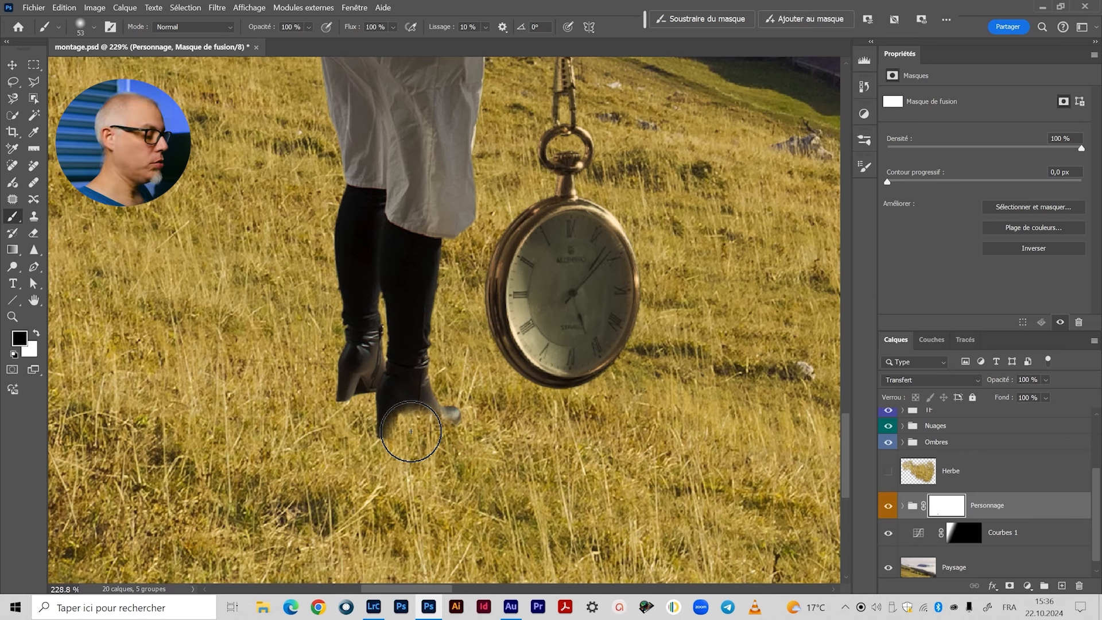
key(ctrl+z)
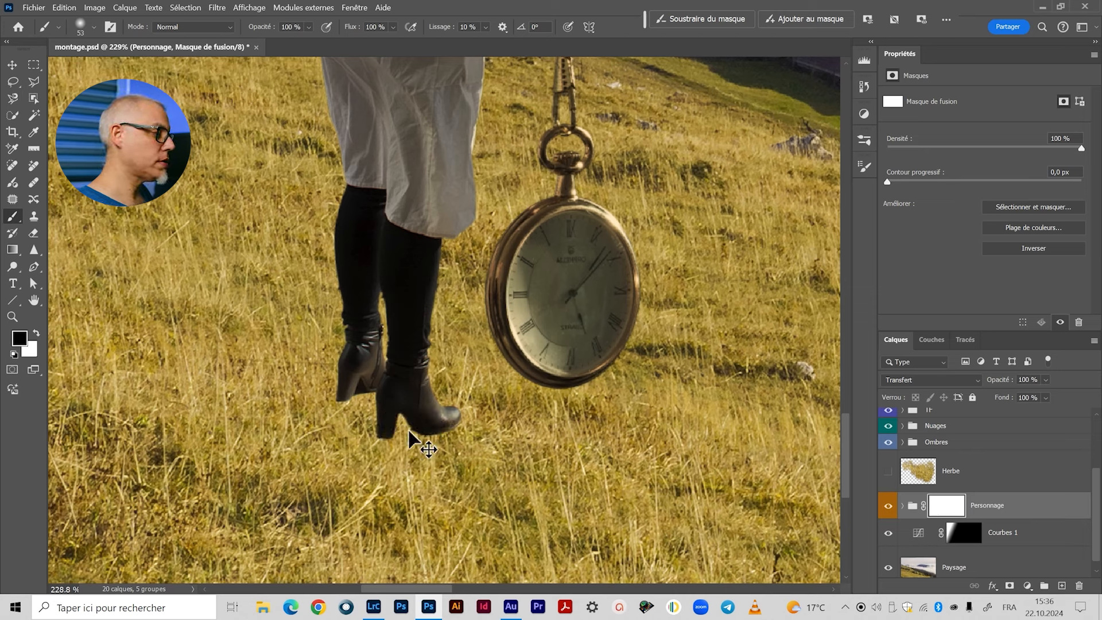
Show the Herbe layer again and check the woman and pocket watch within the wider landscape.
click(888, 477)
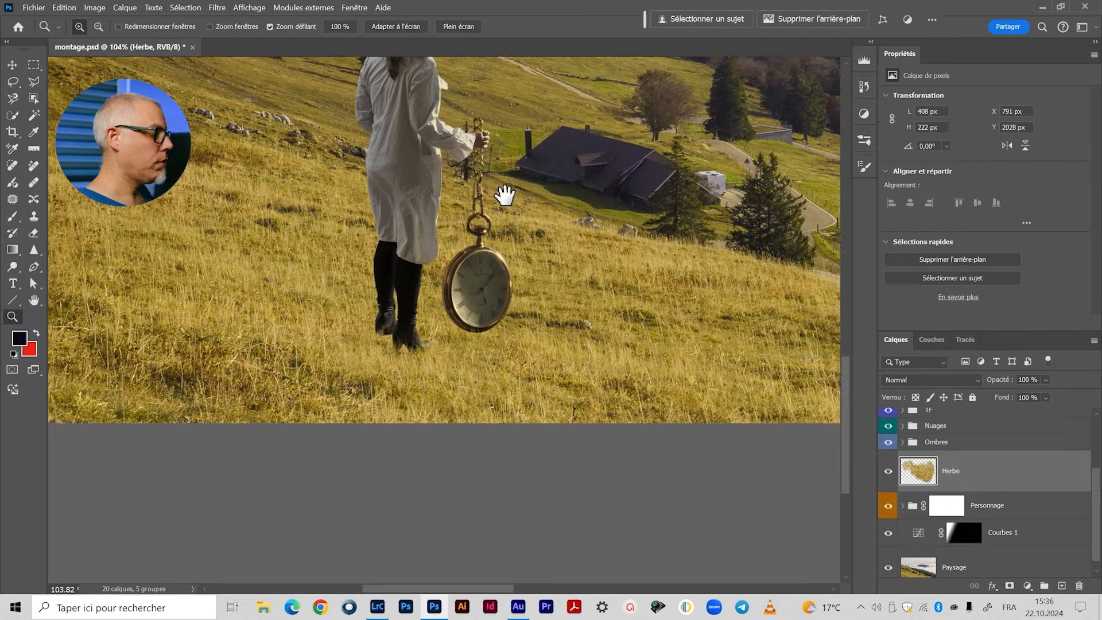
drag(504, 192, 481, 321)
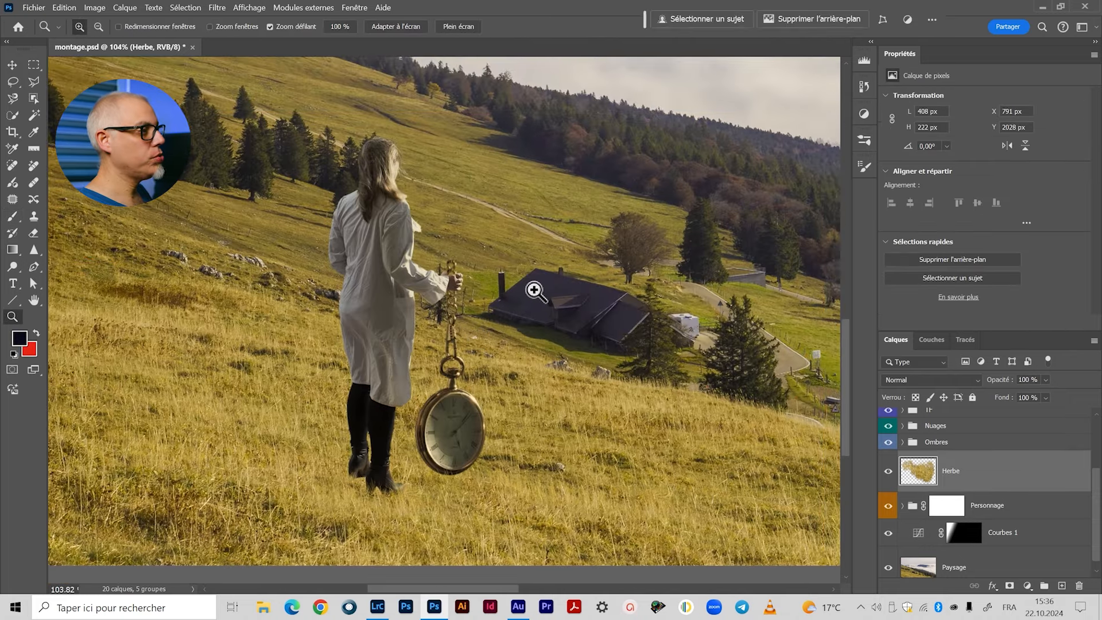
drag(532, 290, 519, 291)
drag(567, 184, 553, 295)
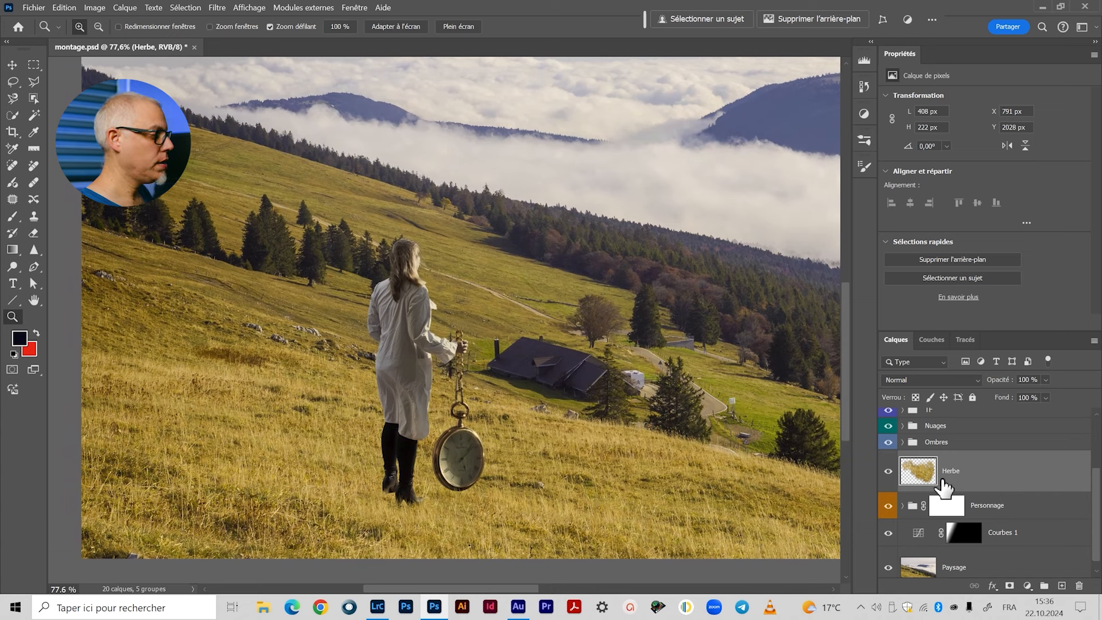
Inspect the woman's colorimètre curves adjustment inside the Personnage group and collapse the group.
click(902, 507)
scroll(906, 514, down, 1)
click(889, 493)
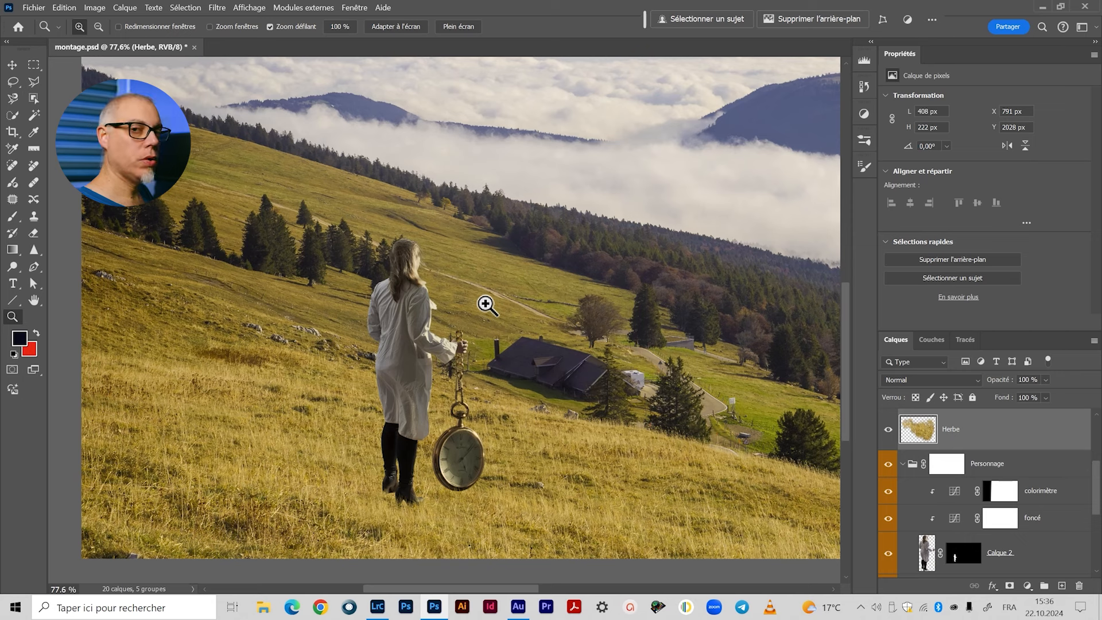
click(956, 492)
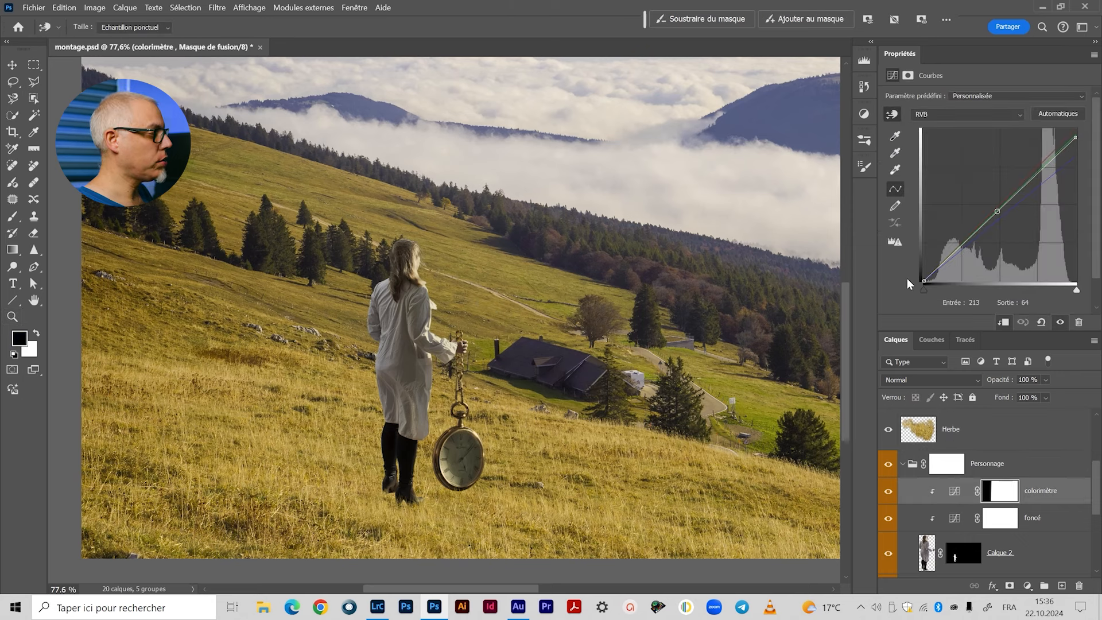
click(903, 464)
Expand the Ombres group, enlarge the layer list, and show the Fond 2 shadow layer.
scroll(1036, 510, up, 2)
click(903, 474)
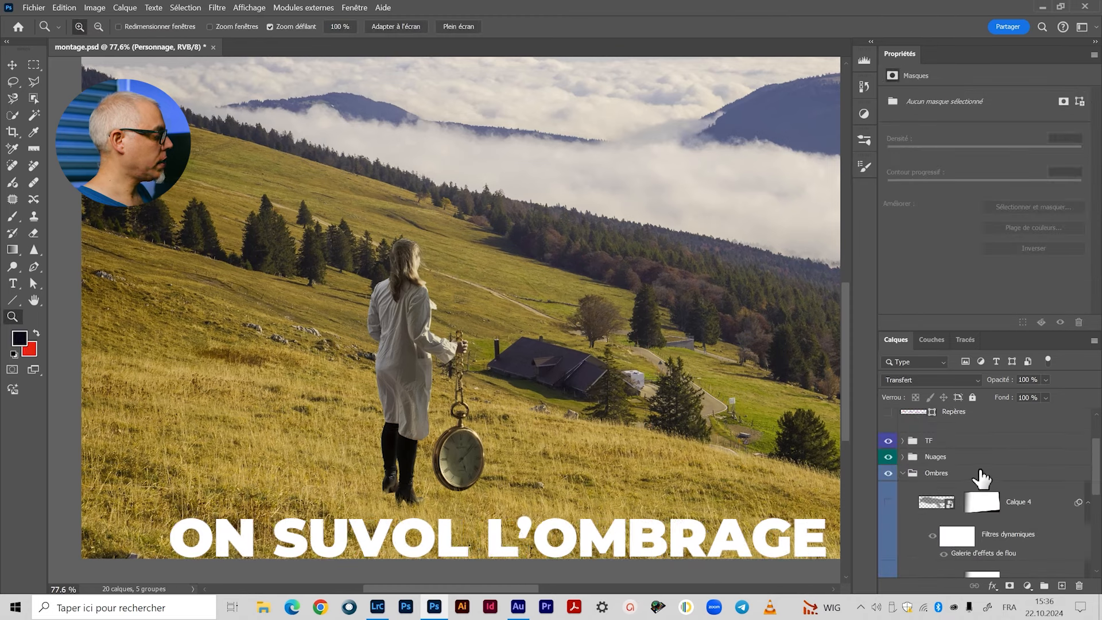
scroll(982, 478, down, 2)
drag(997, 330, 994, 252)
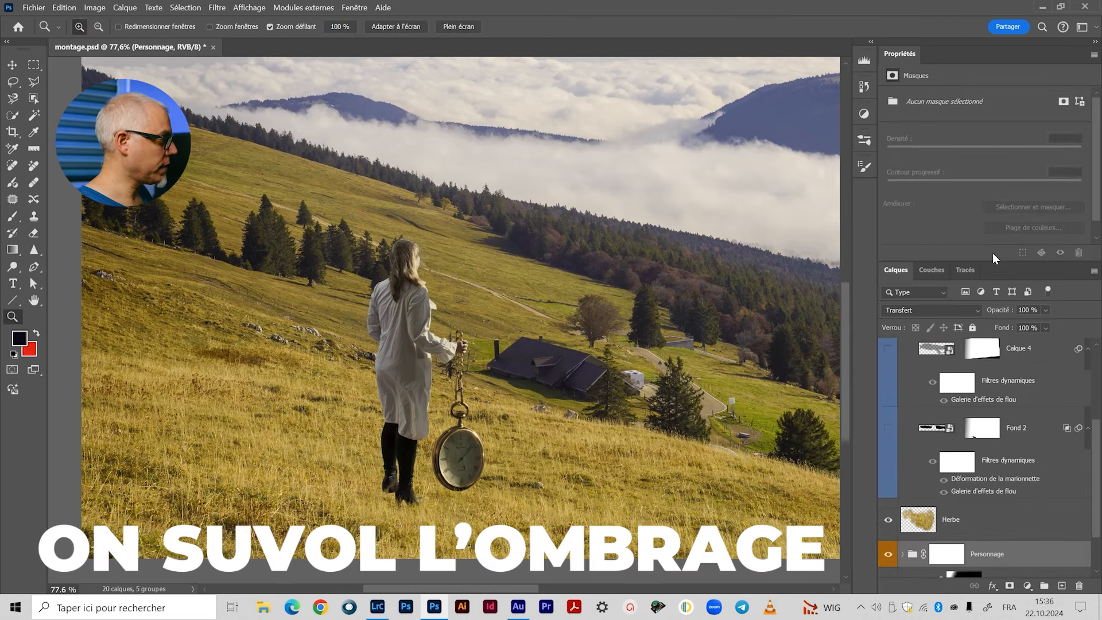
click(889, 415)
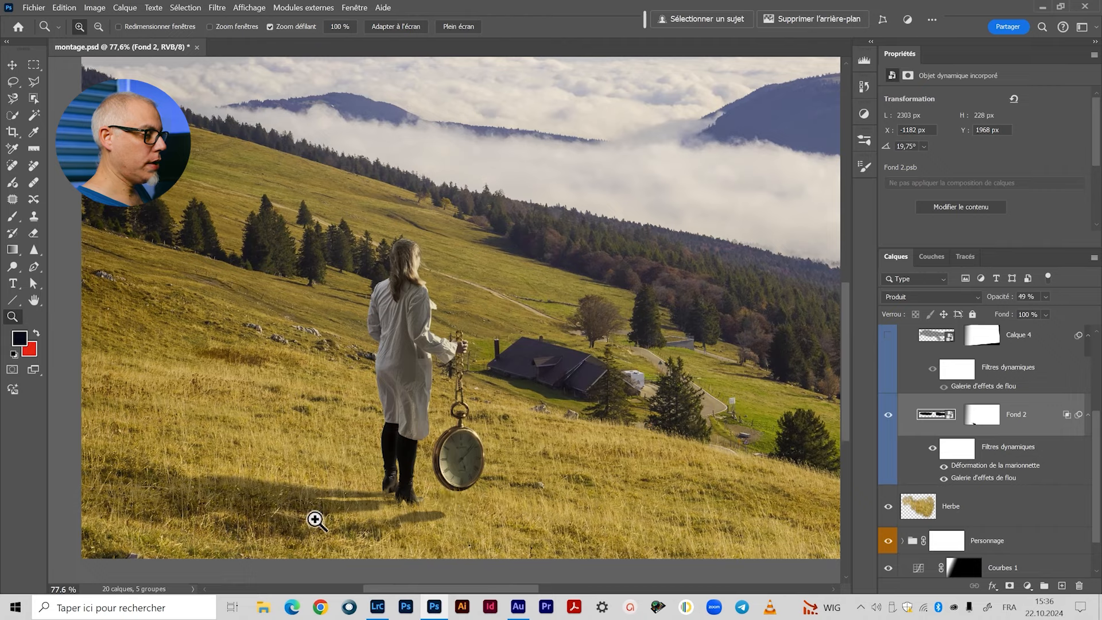
Examine the light direction across the whole montage and check the Repères and Repères copie guide layers.
scroll(519, 411, down, 3)
drag(627, 258, 500, 314)
scroll(522, 308, down, 3)
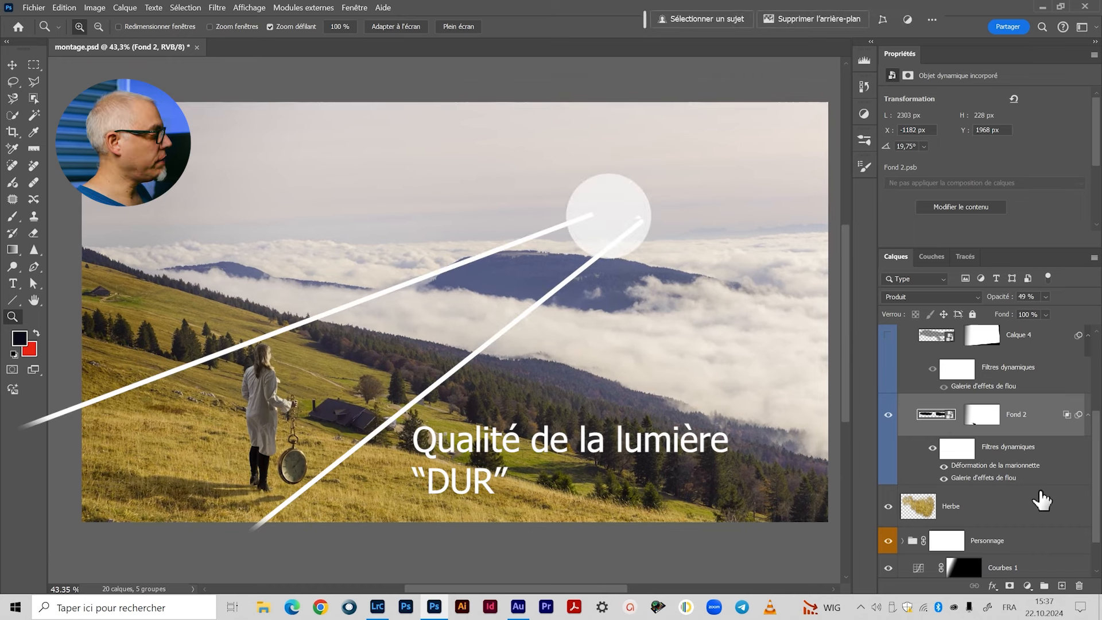
scroll(1025, 407, up, 3)
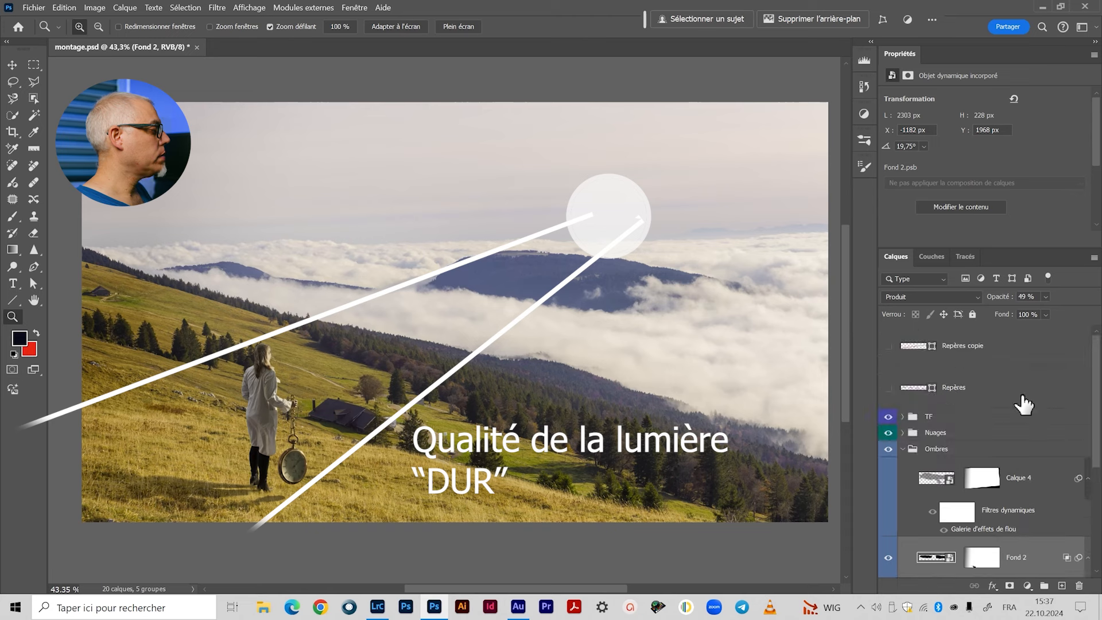
click(888, 388)
click(888, 346)
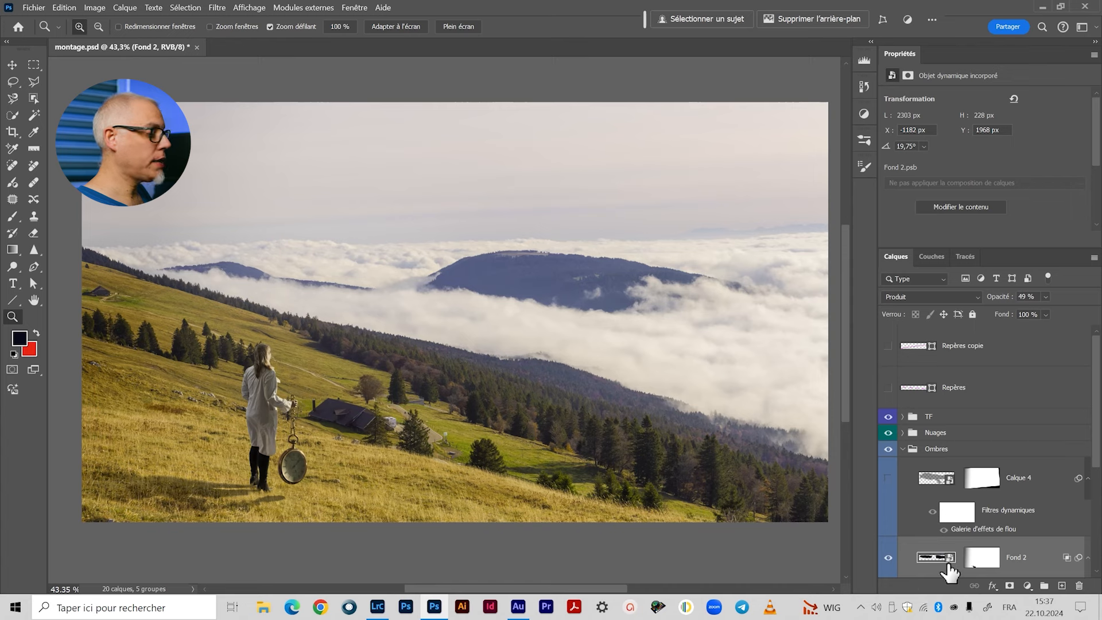
Compare the Fond 2 and Calque 4 shadows on the grass, leave both hidden, and collapse the Ombres group.
drag(160, 485, 176, 486)
key(v)
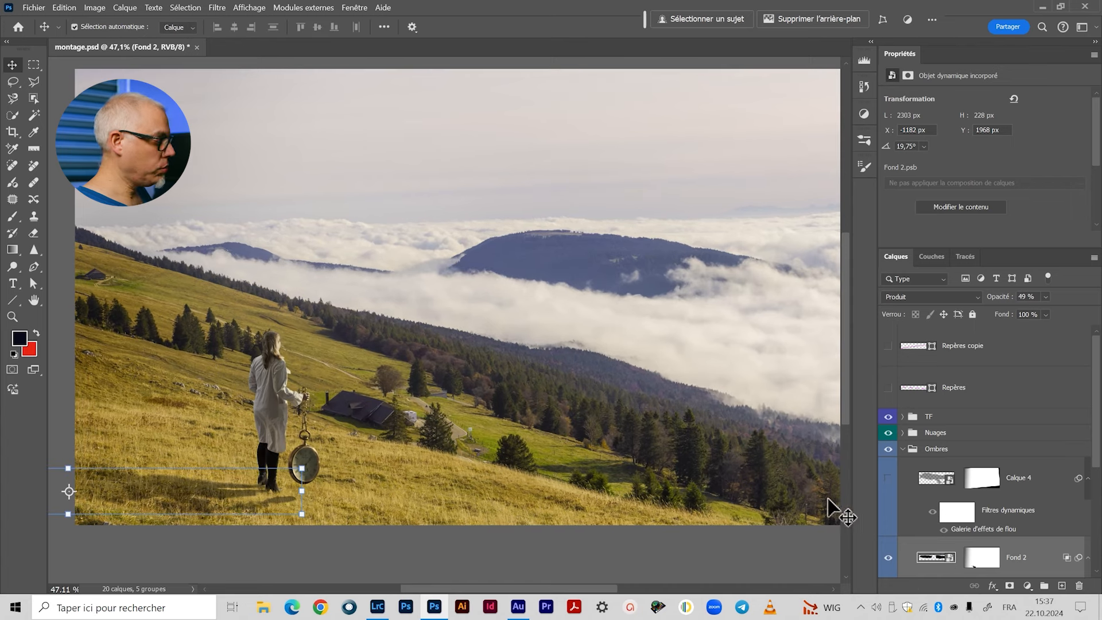
click(888, 556)
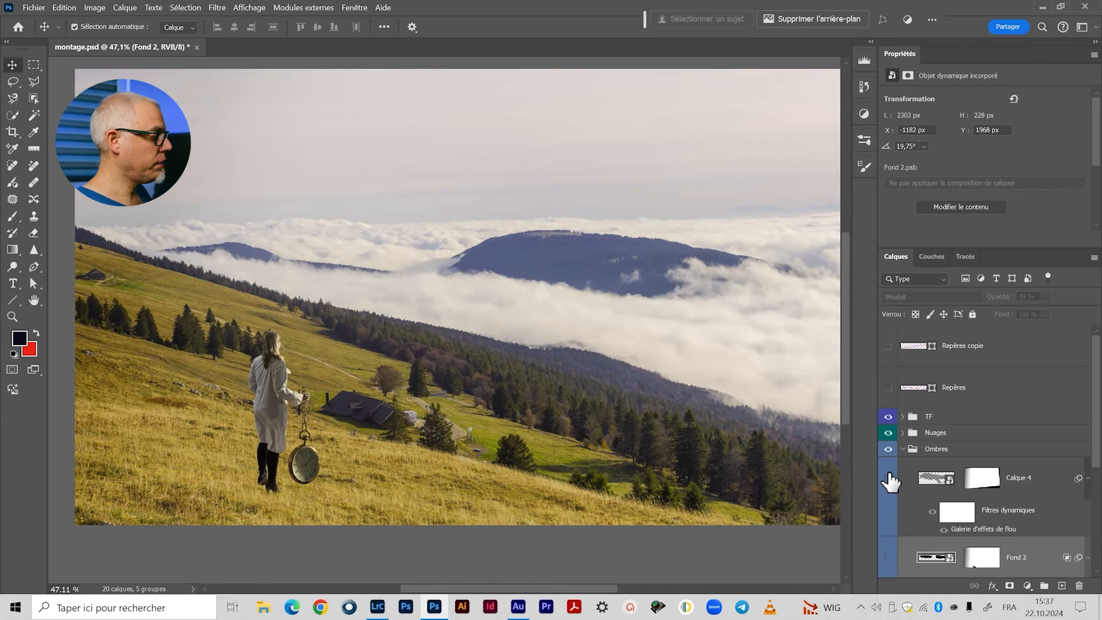
click(888, 478)
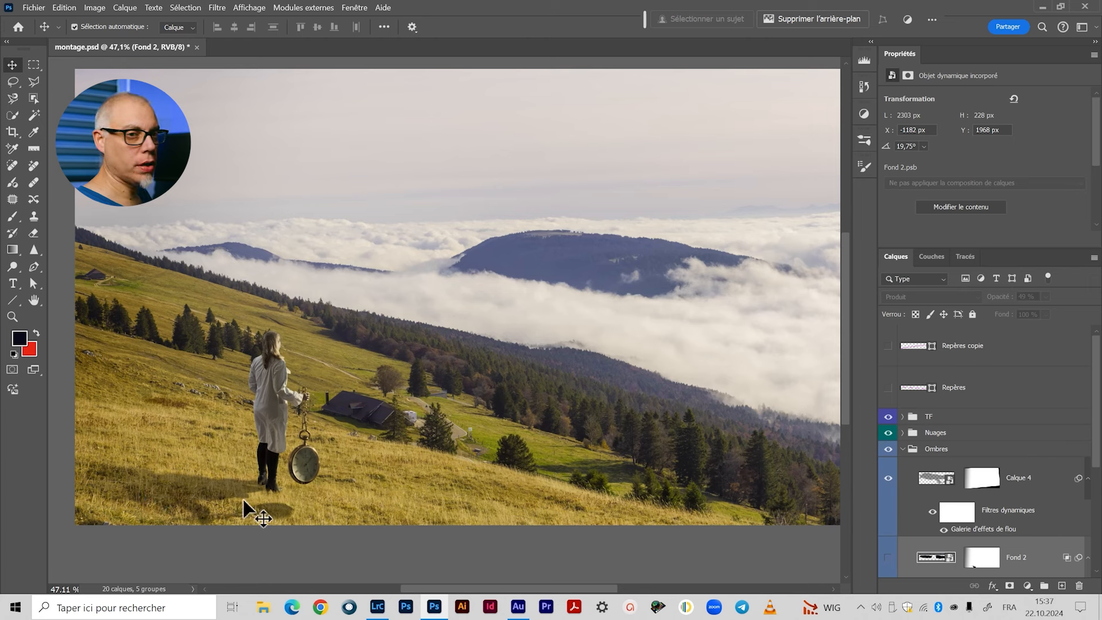
click(888, 478)
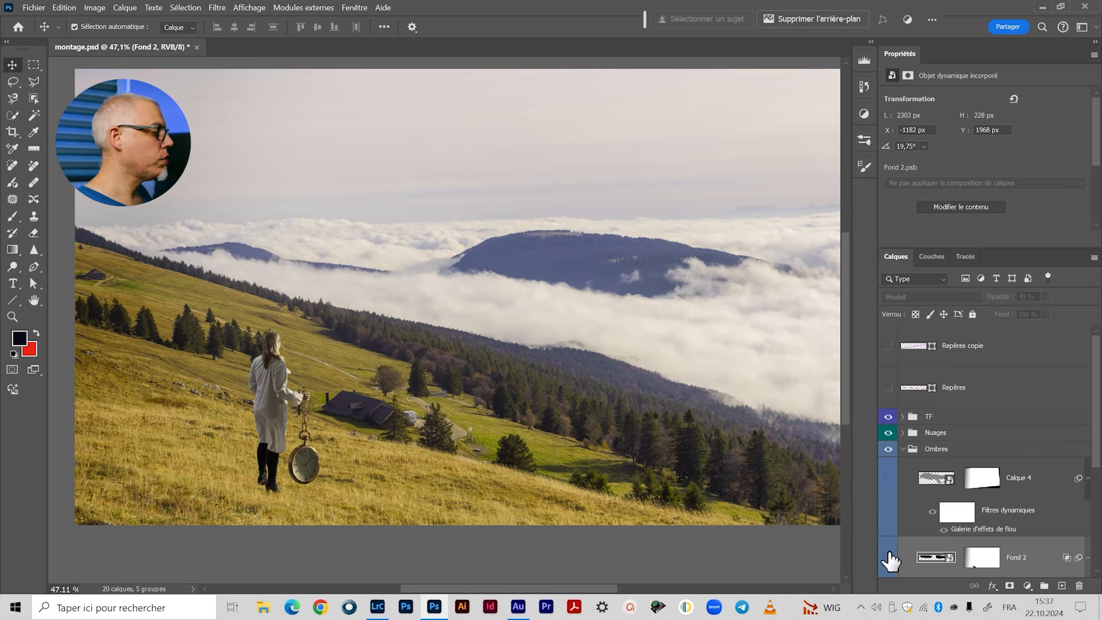
click(889, 556)
click(889, 556)
click(903, 449)
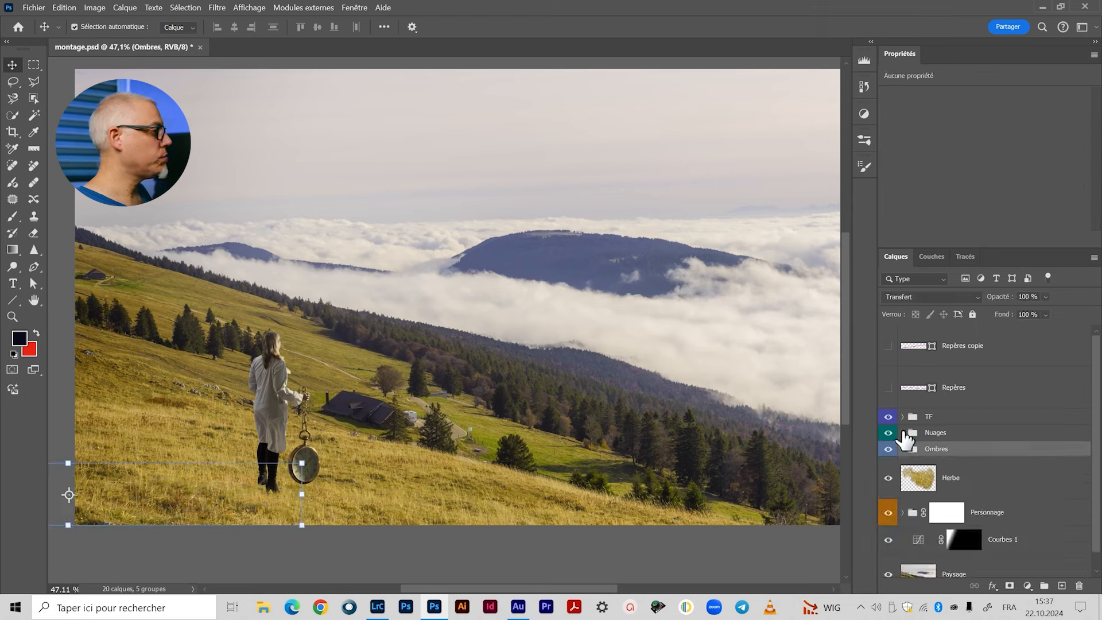
Add detail to the sky by showing the Calque 3 cloud layer in the Nuages group, and collapse the group.
drag(597, 324, 570, 337)
key(z)
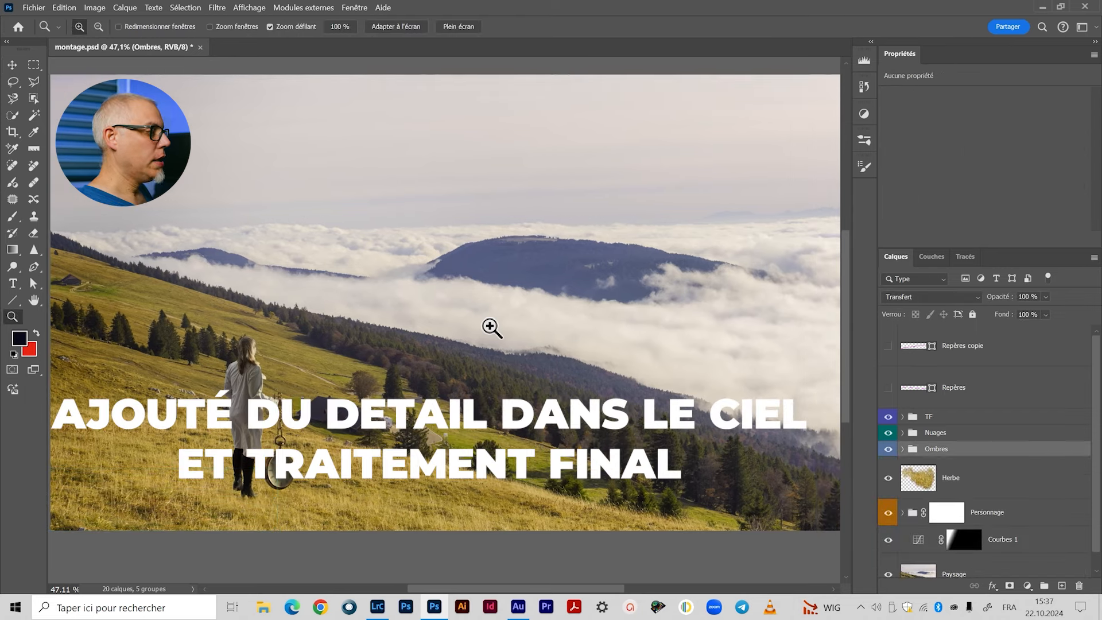
drag(481, 327, 475, 327)
key(v)
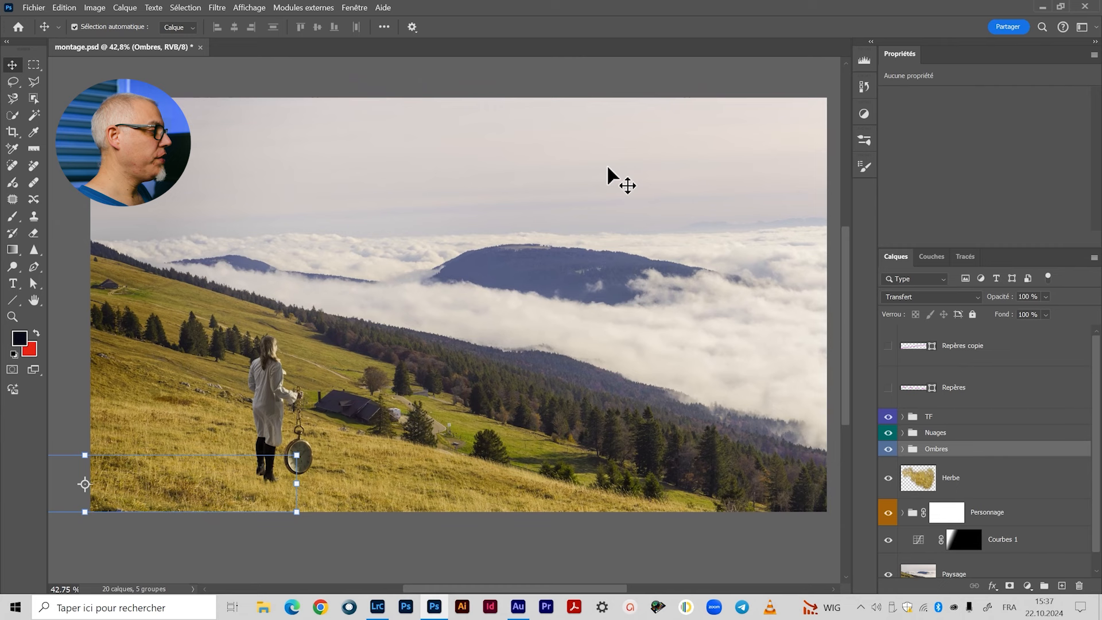
click(903, 432)
click(889, 516)
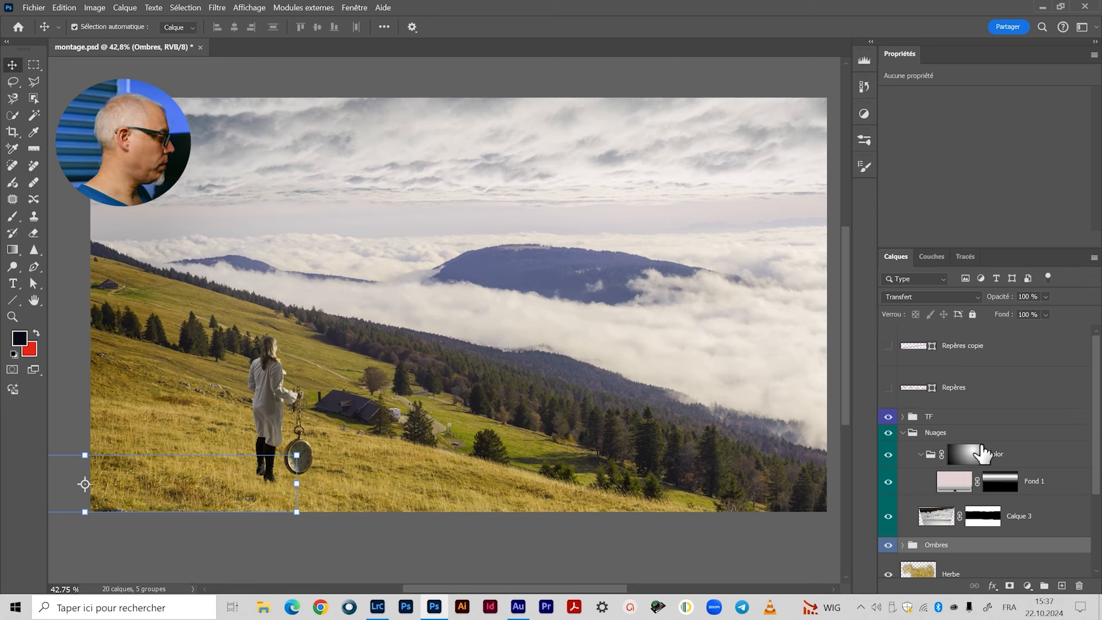
click(904, 434)
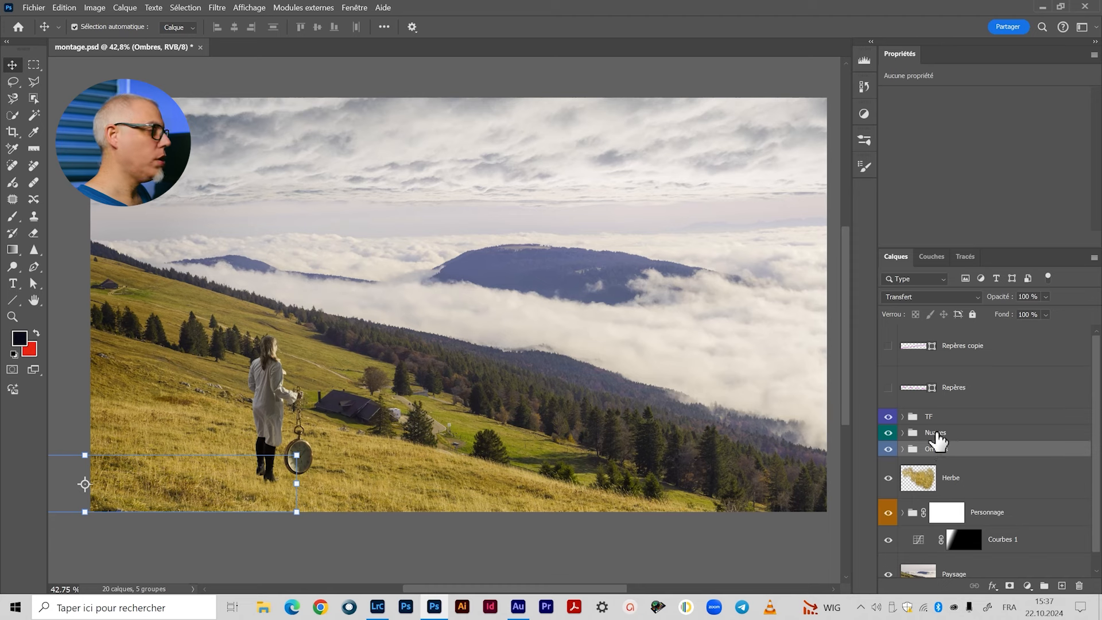
Show the gradient map, Noir et blanc 1 and Correction sélective 1 adjustments in the TF group and inspect their settings.
click(903, 416)
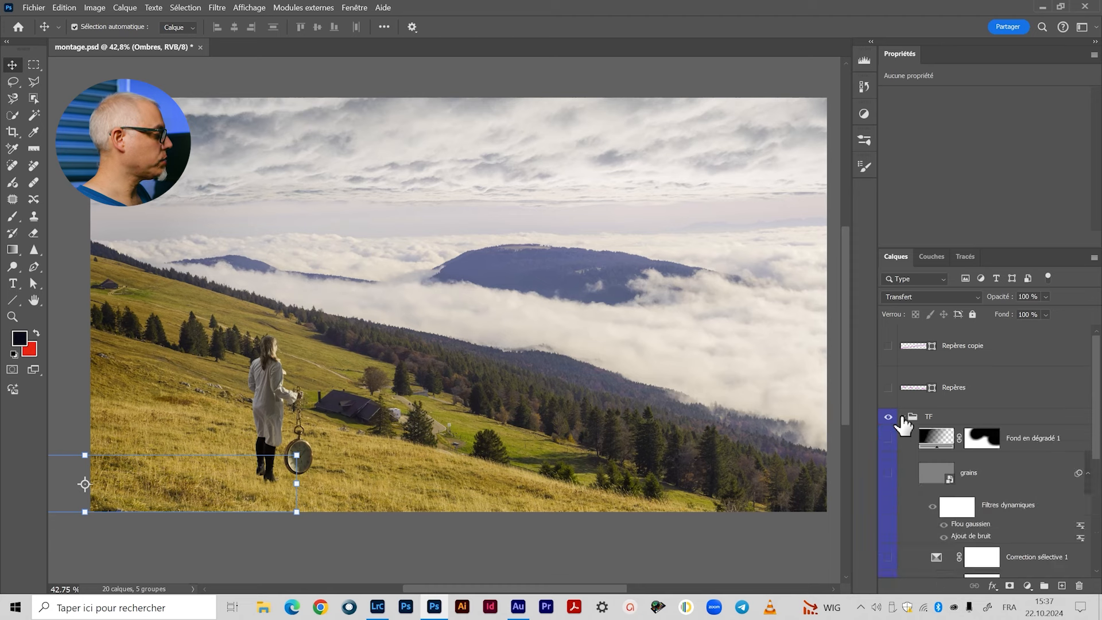
scroll(903, 424, down, 3)
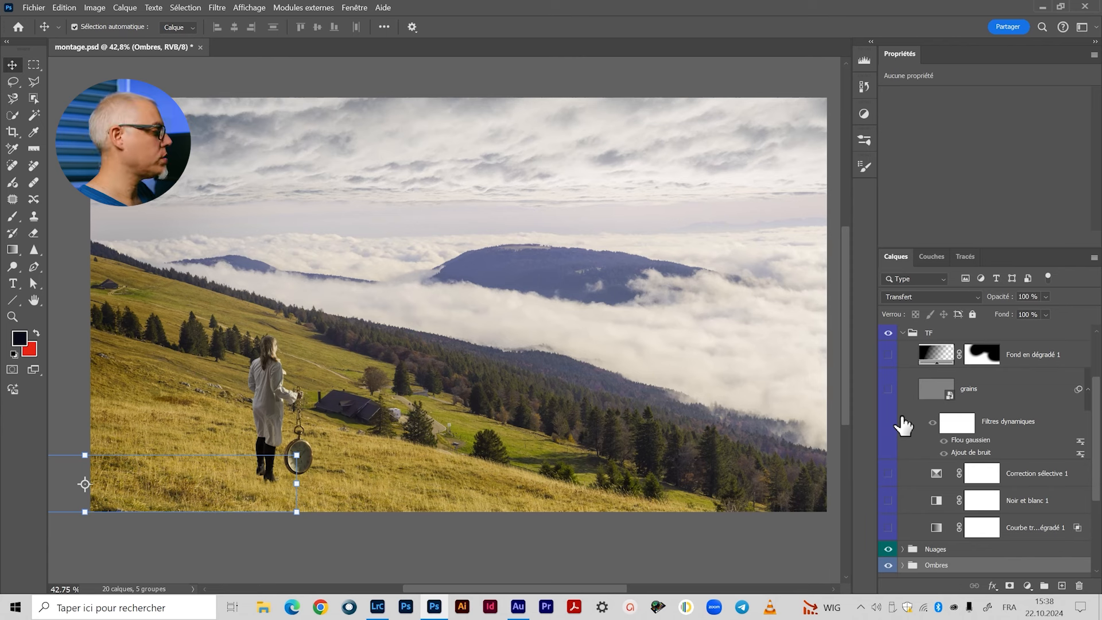
click(888, 528)
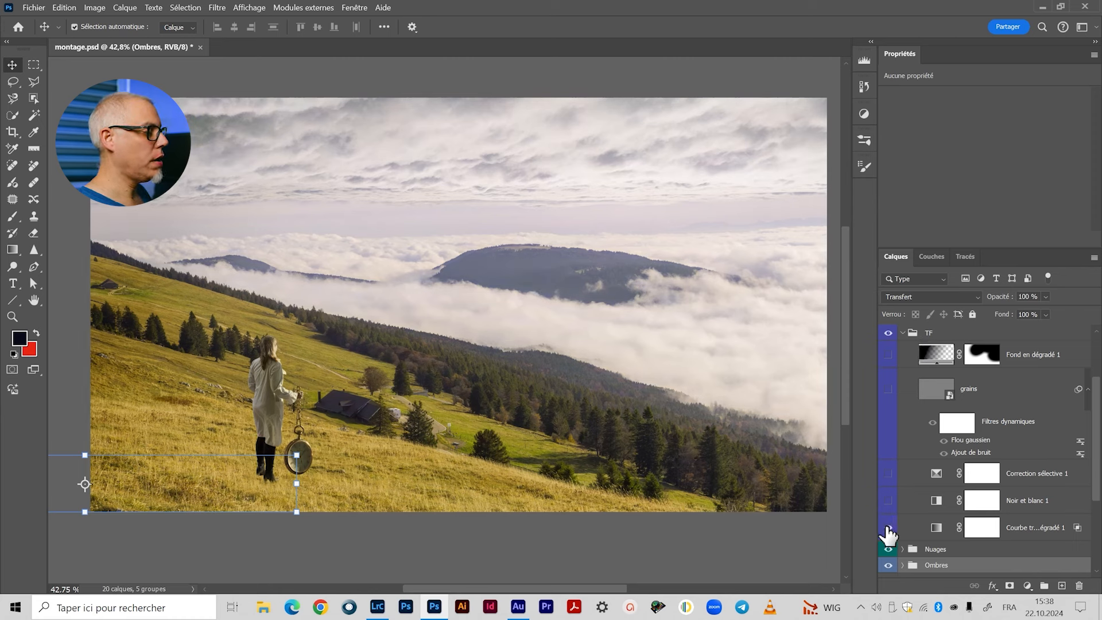
click(938, 526)
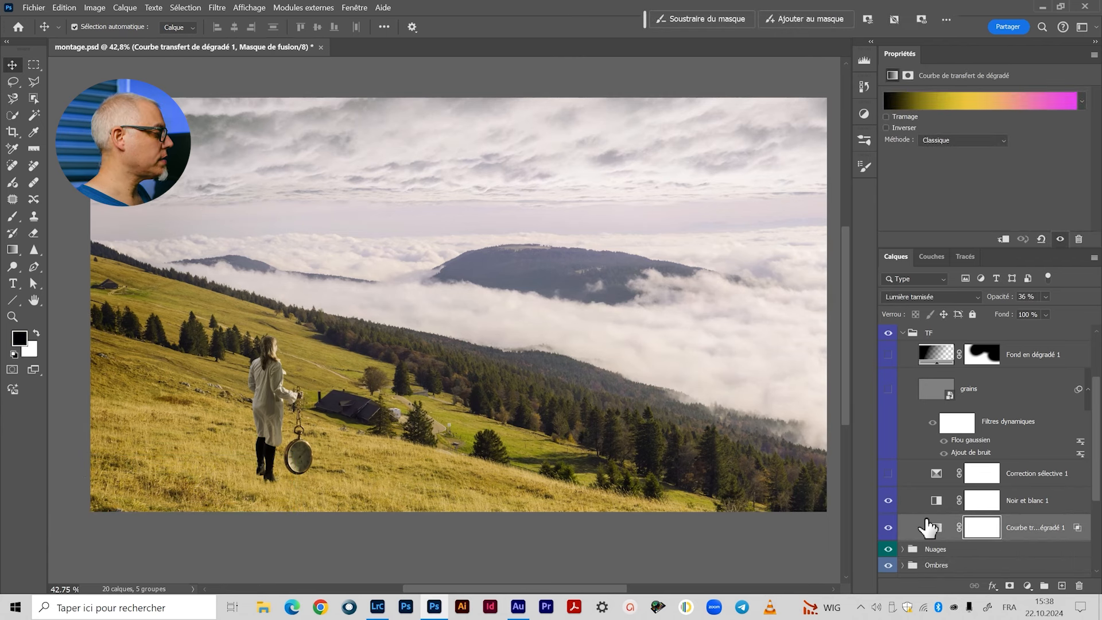
click(936, 500)
click(889, 473)
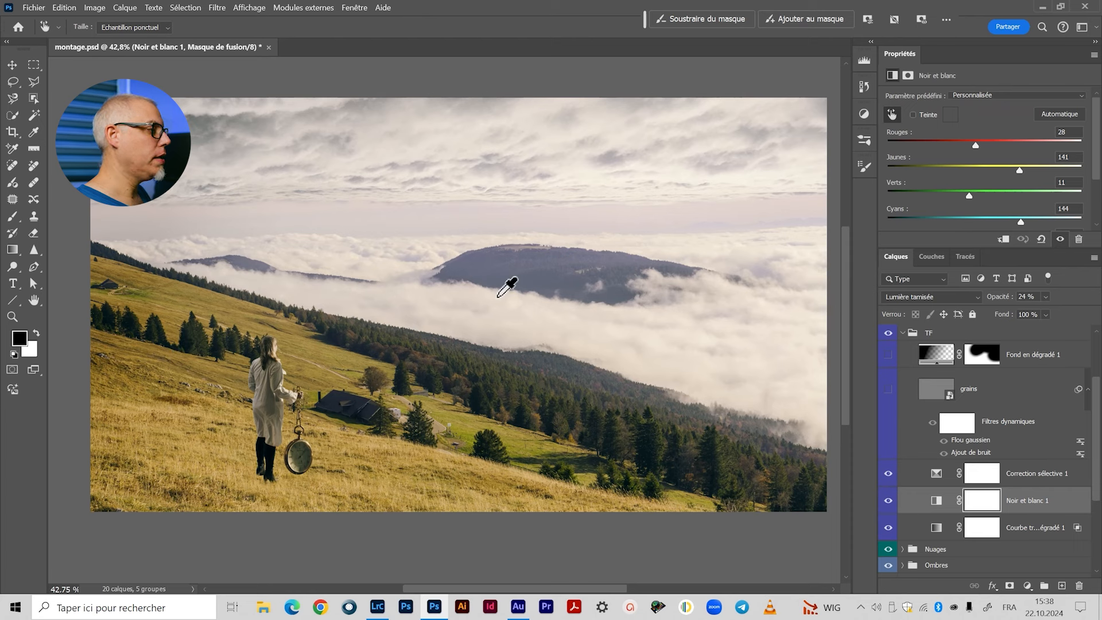
click(1015, 476)
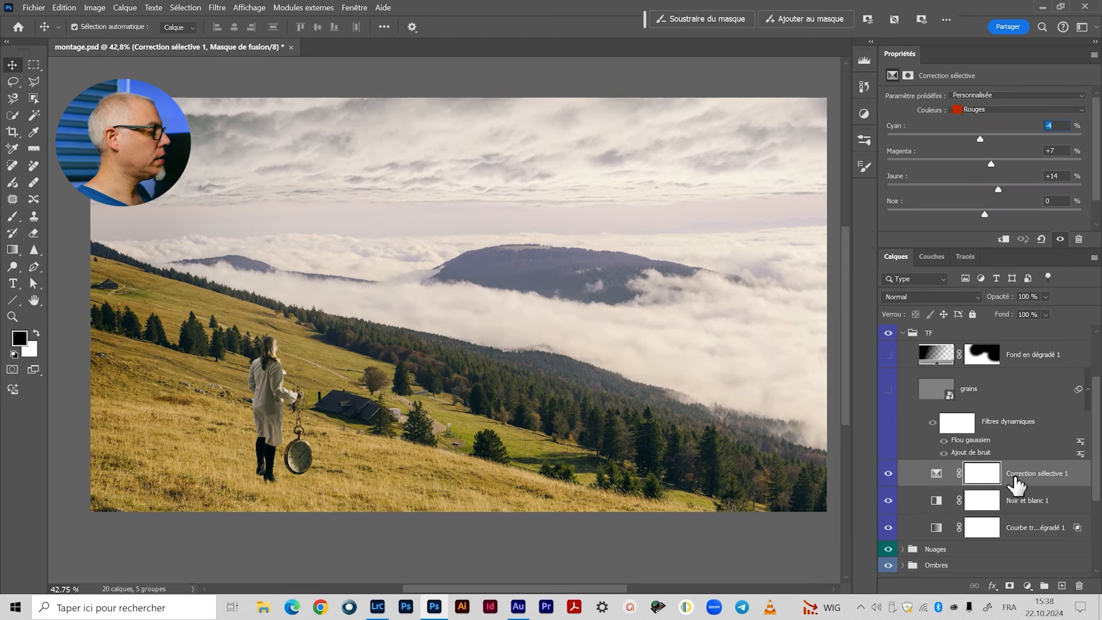
Show the grains and Fond en dégradé 1 layers and collapse the TF group.
click(891, 373)
click(890, 358)
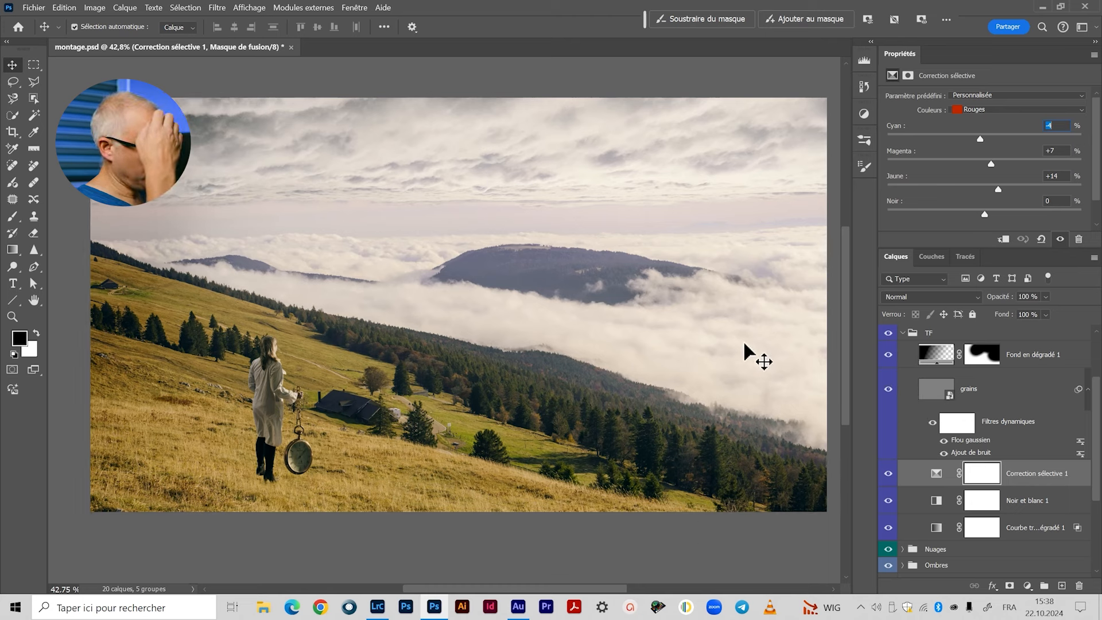
click(904, 334)
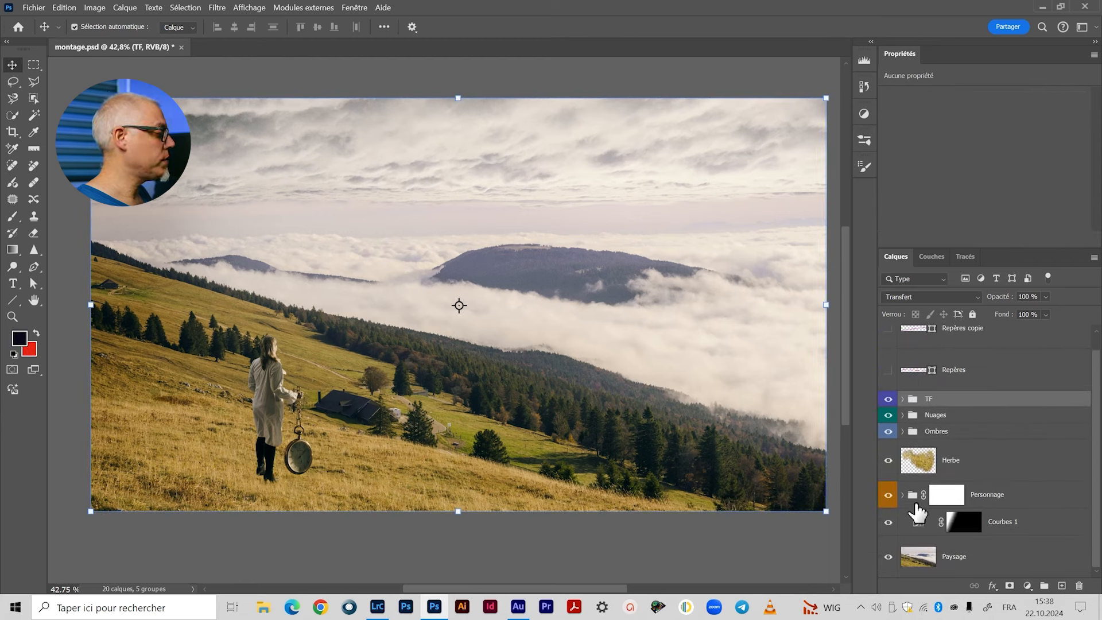
Delete the Calque 4 and Fond 2 shadow layers from the Ombres group.
click(903, 432)
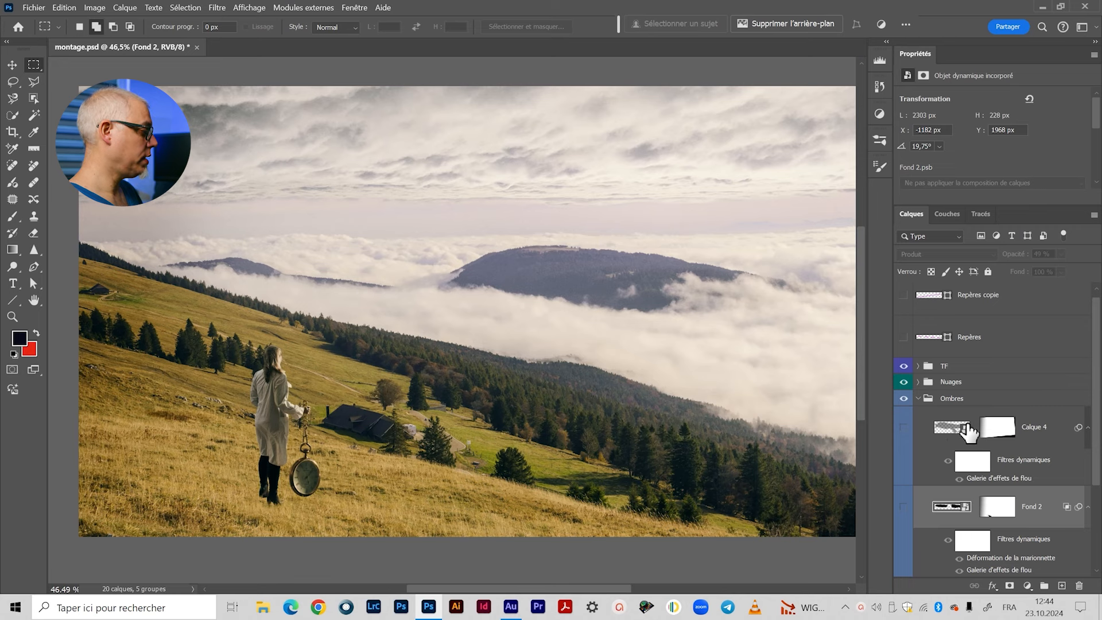
shift+click(954, 429)
drag(1054, 443, 1079, 588)
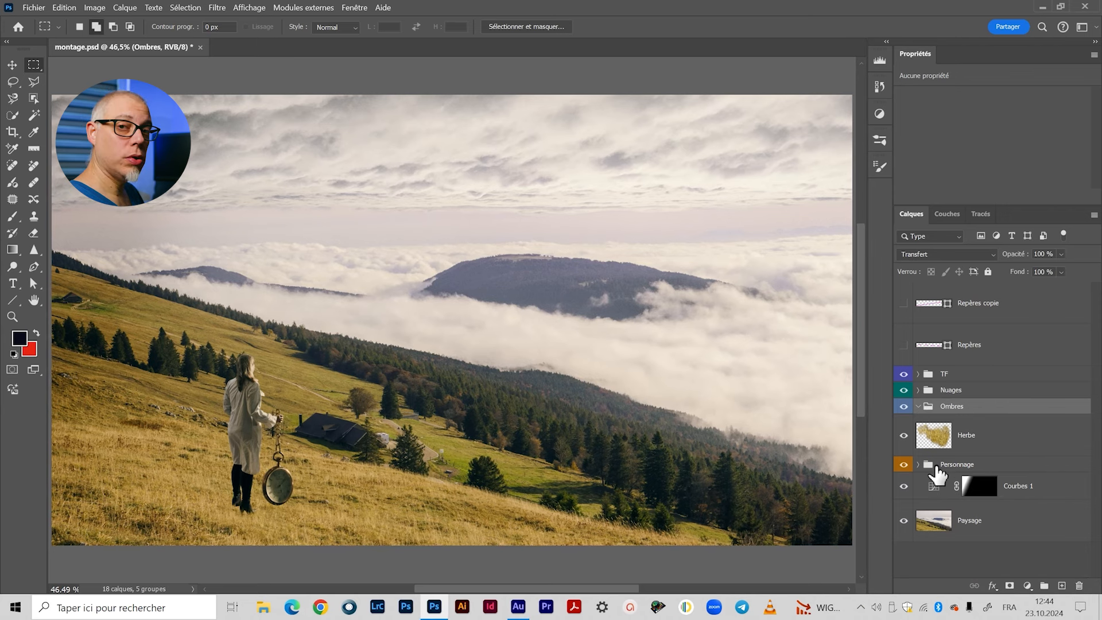
Duplicate the Personnage group directly above the original and convert the copy into a smart object.
click(1021, 465)
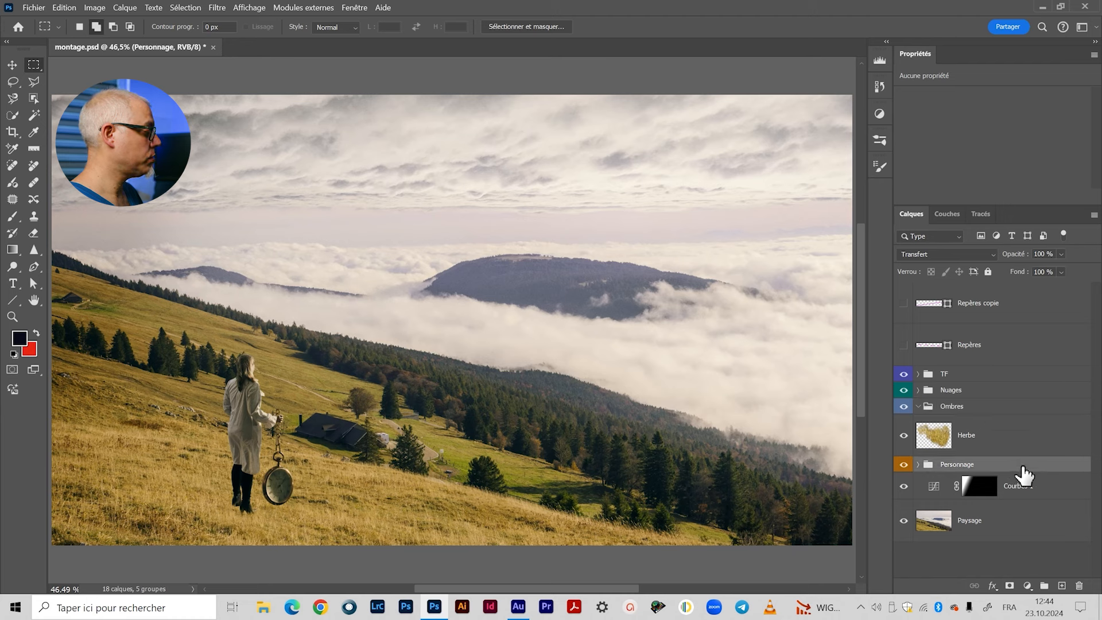
drag(1024, 472, 1028, 465)
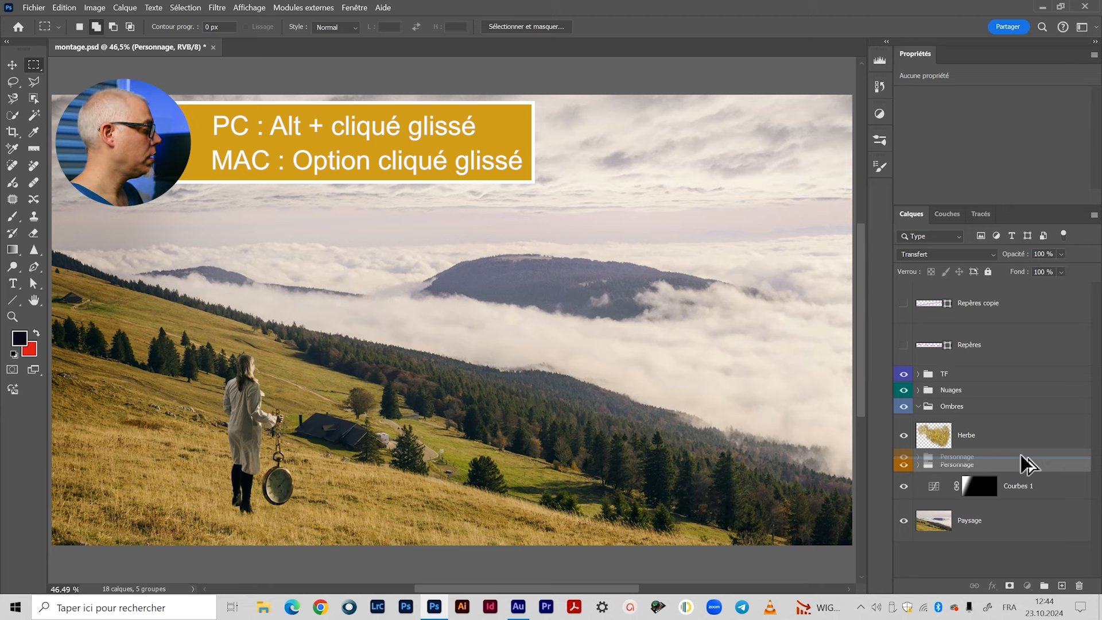
drag(1026, 463, 1027, 464)
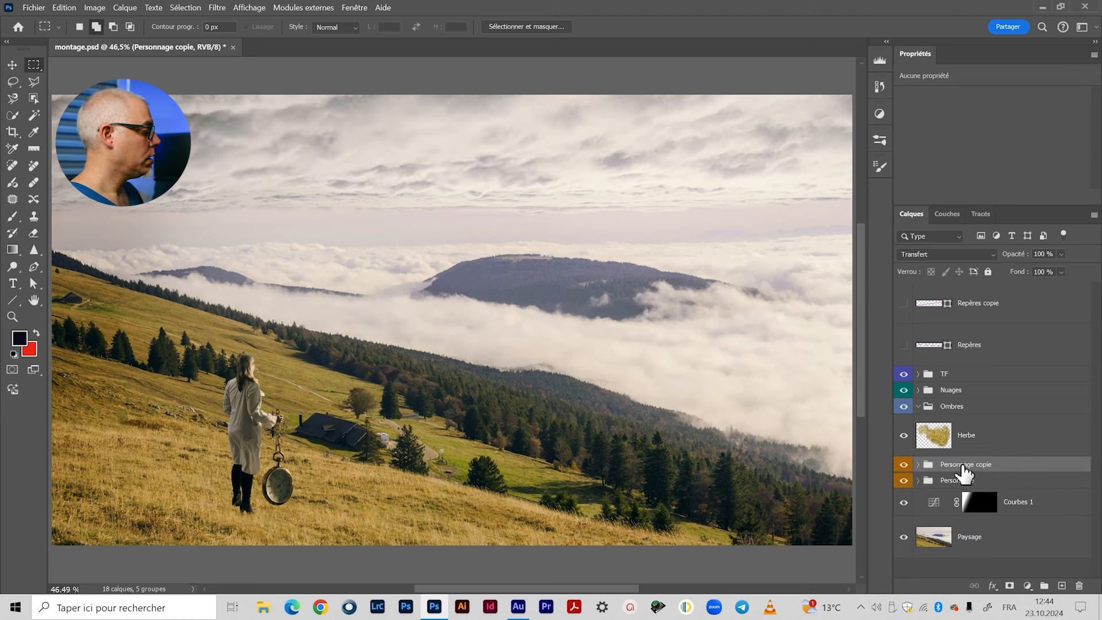
right_click(1030, 470)
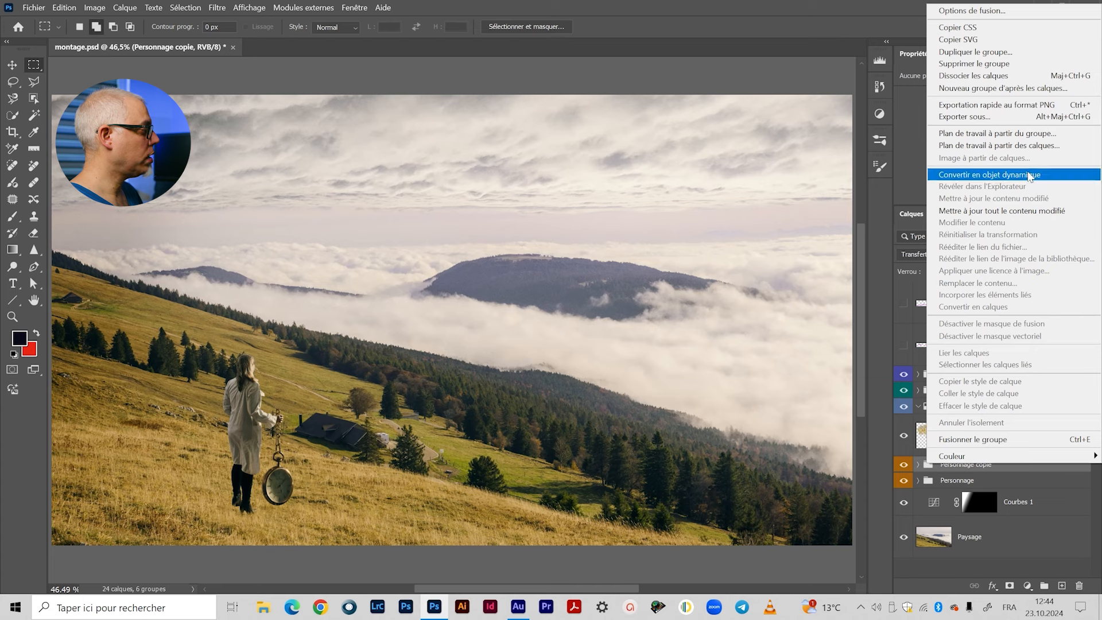
click(976, 175)
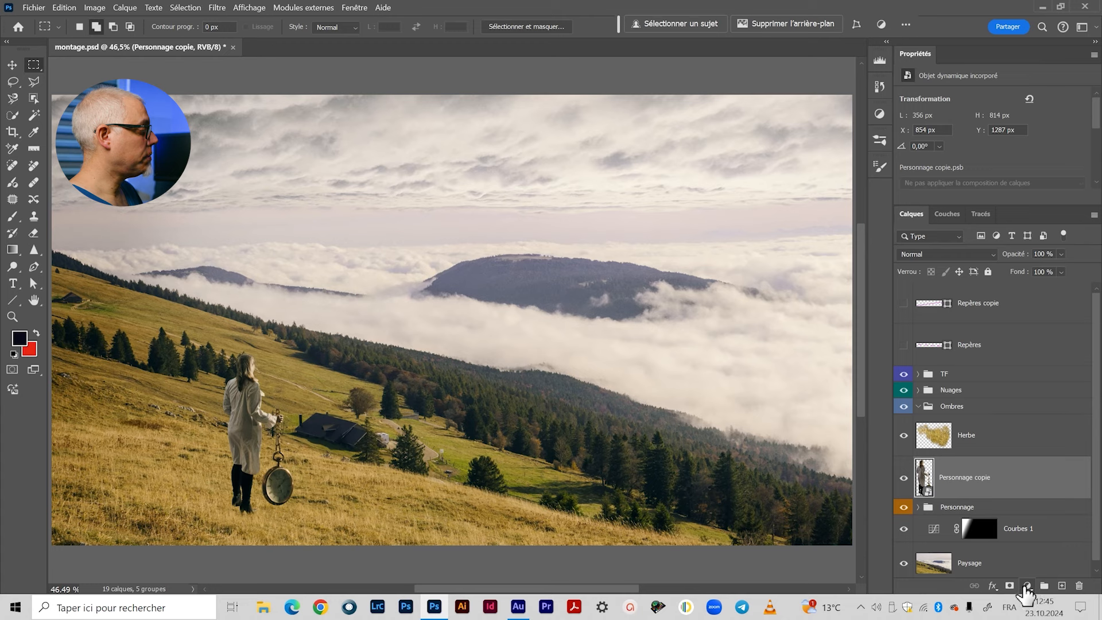
Add a solid color fill layer in near-black blue #080913 directly above the Personnage copie layer.
click(1027, 587)
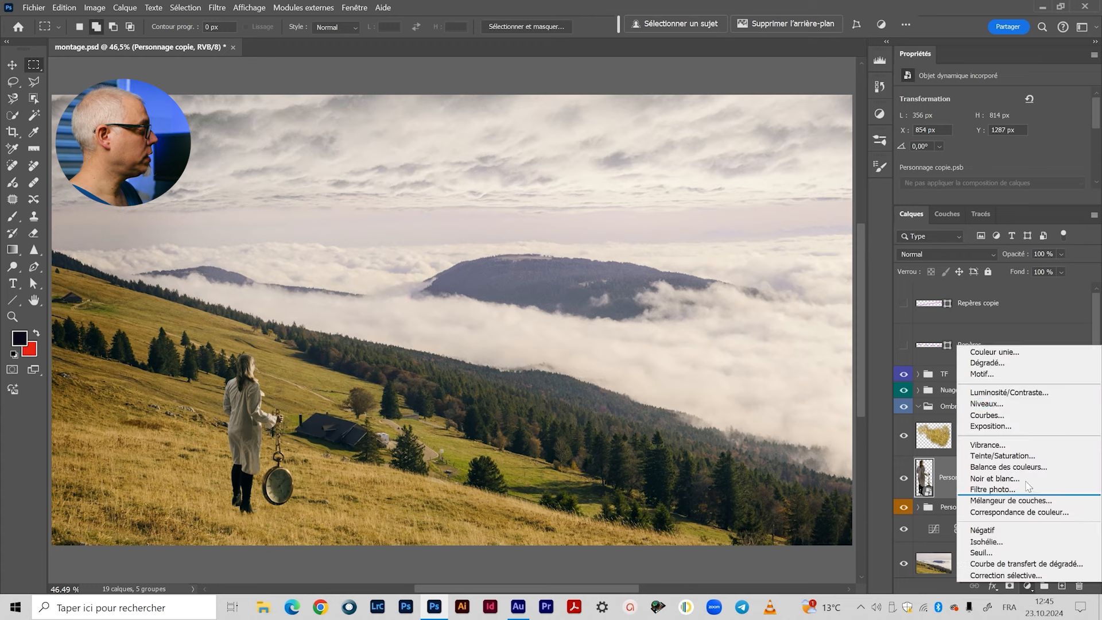
click(979, 353)
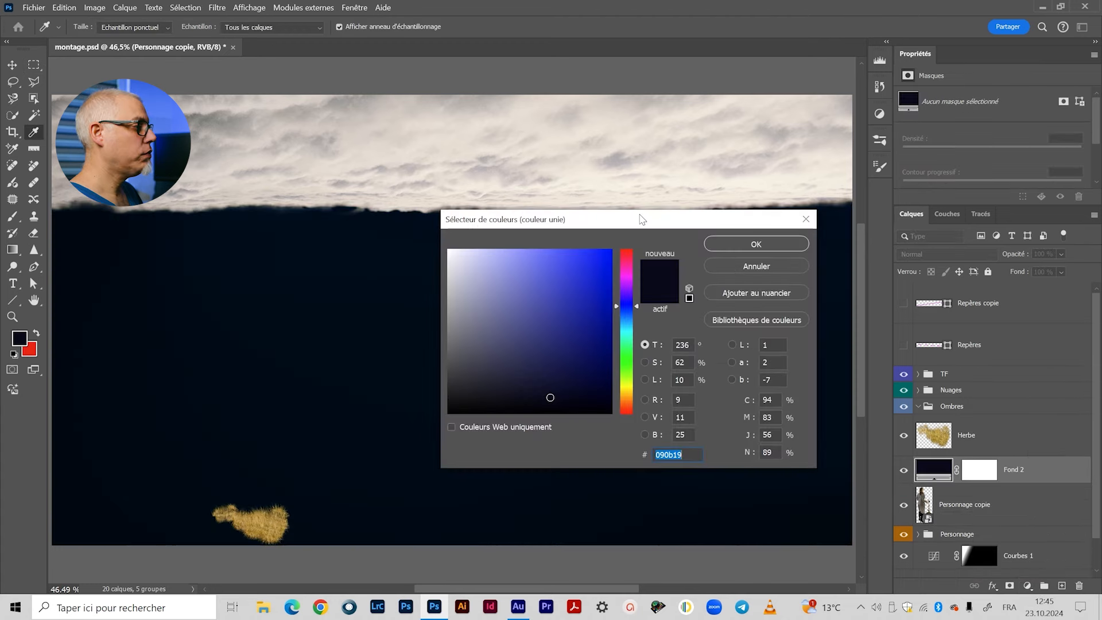
drag(639, 217, 613, 209)
drag(520, 386, 511, 390)
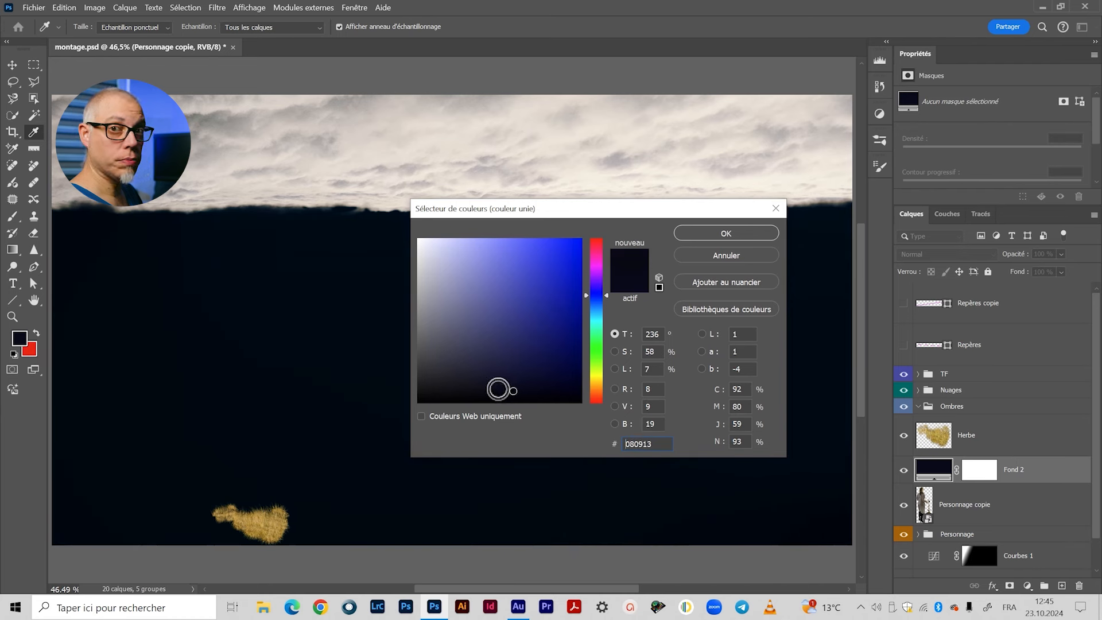
click(727, 241)
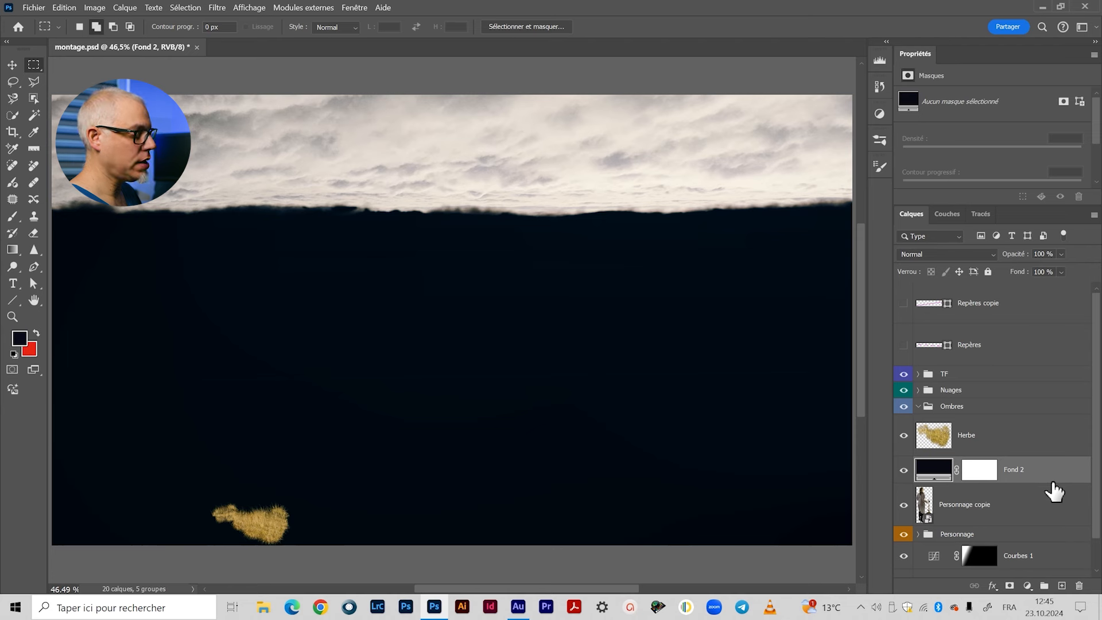
Clip the Fond 2 color fill to the Personnage copie layer and merge both layers into one.
key(alt)
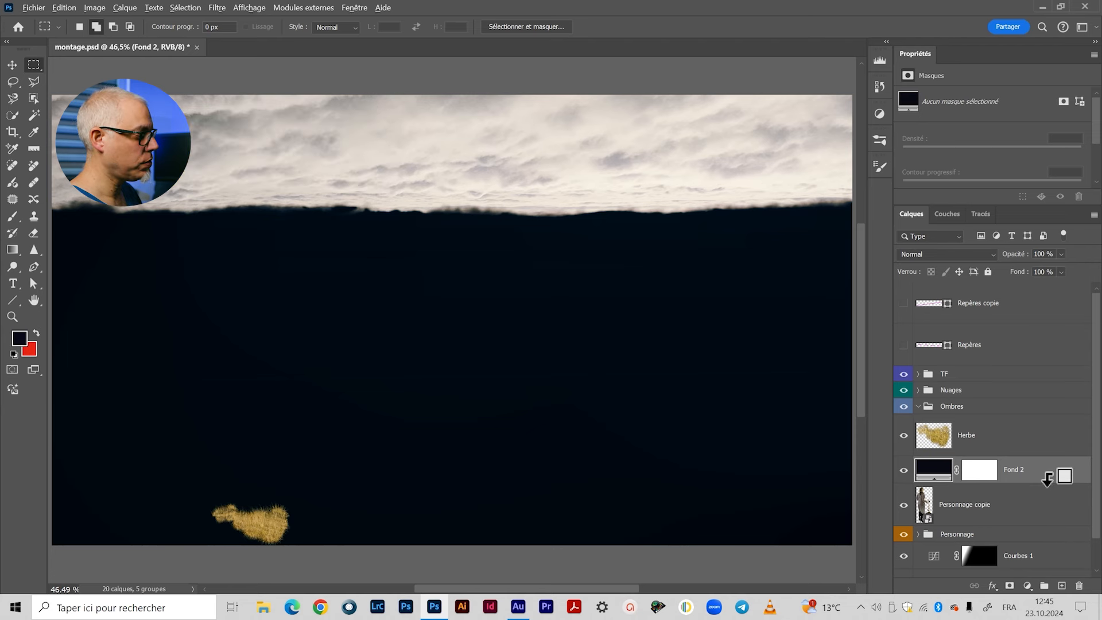
alt+click(1049, 478)
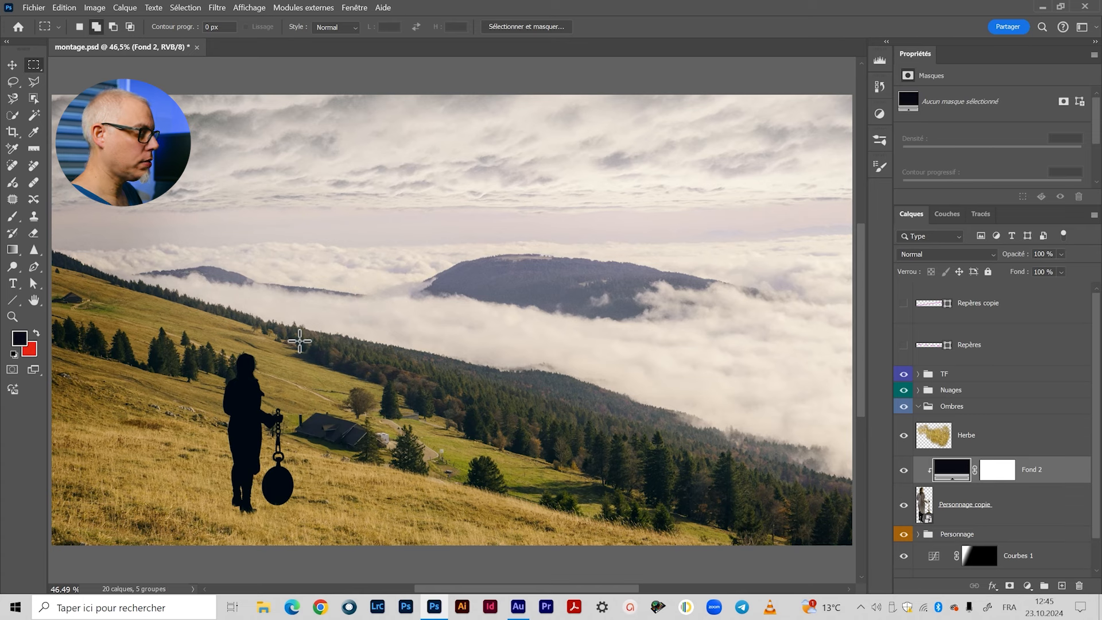
key(v)
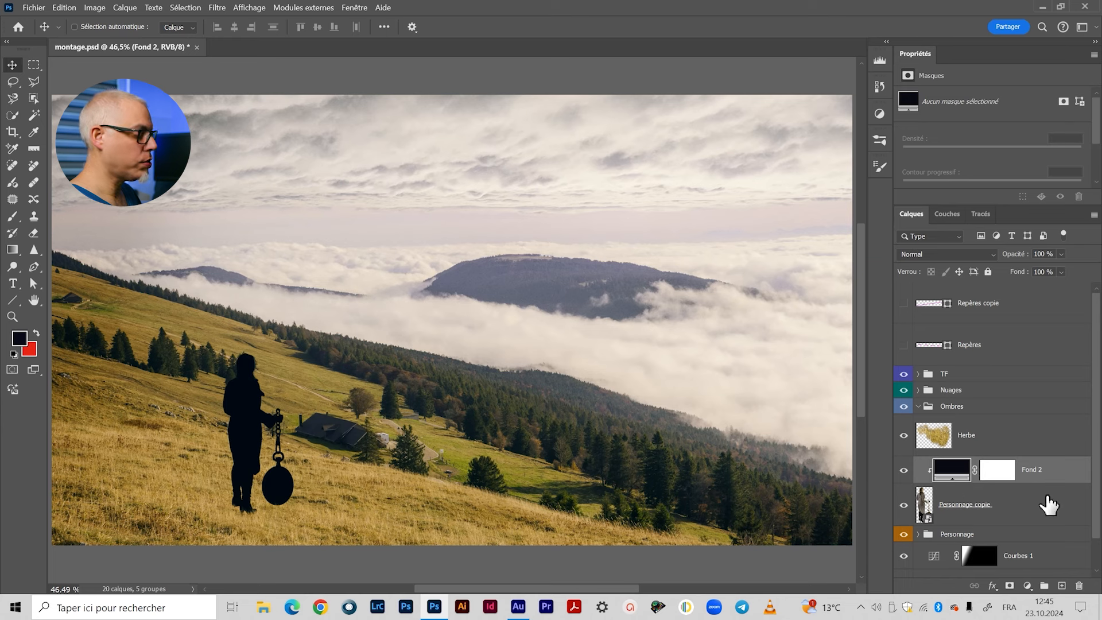
click(1060, 508)
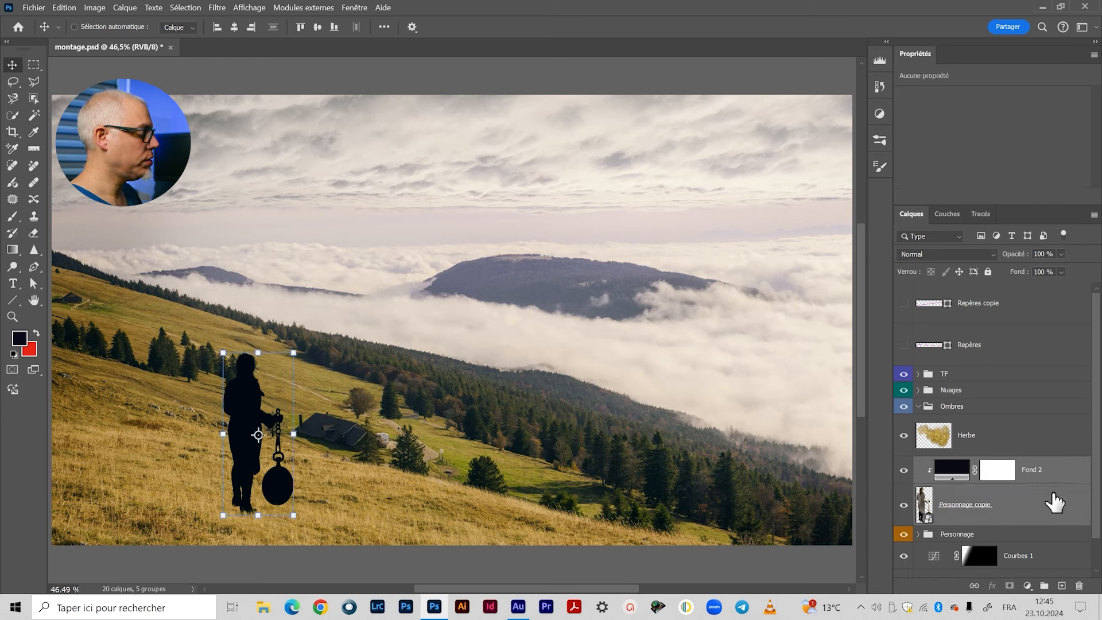
right_click(1054, 511)
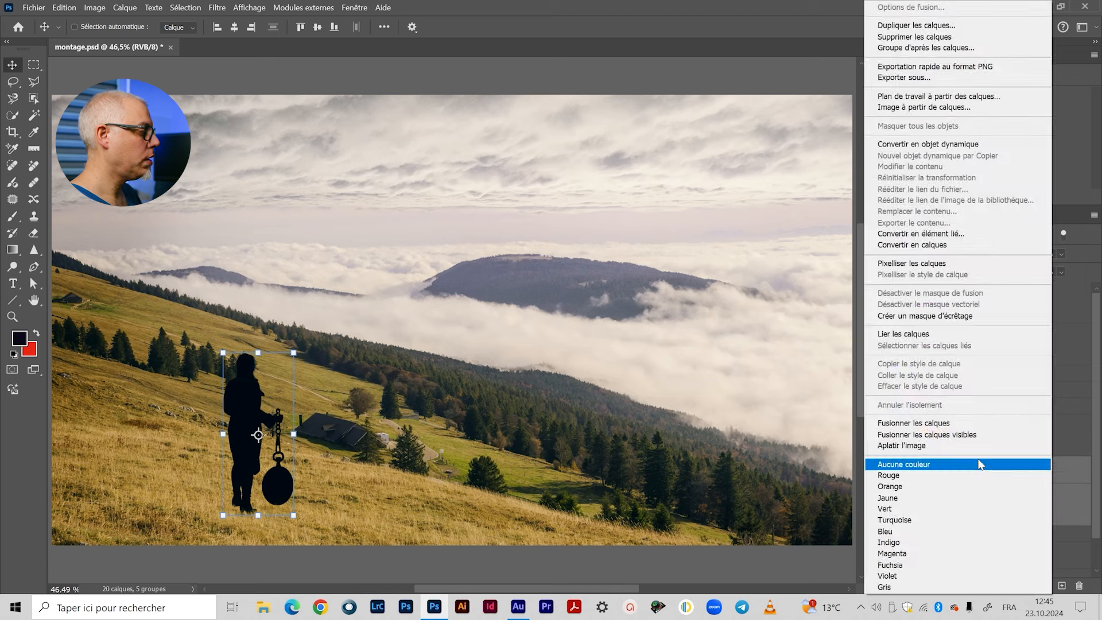
click(939, 425)
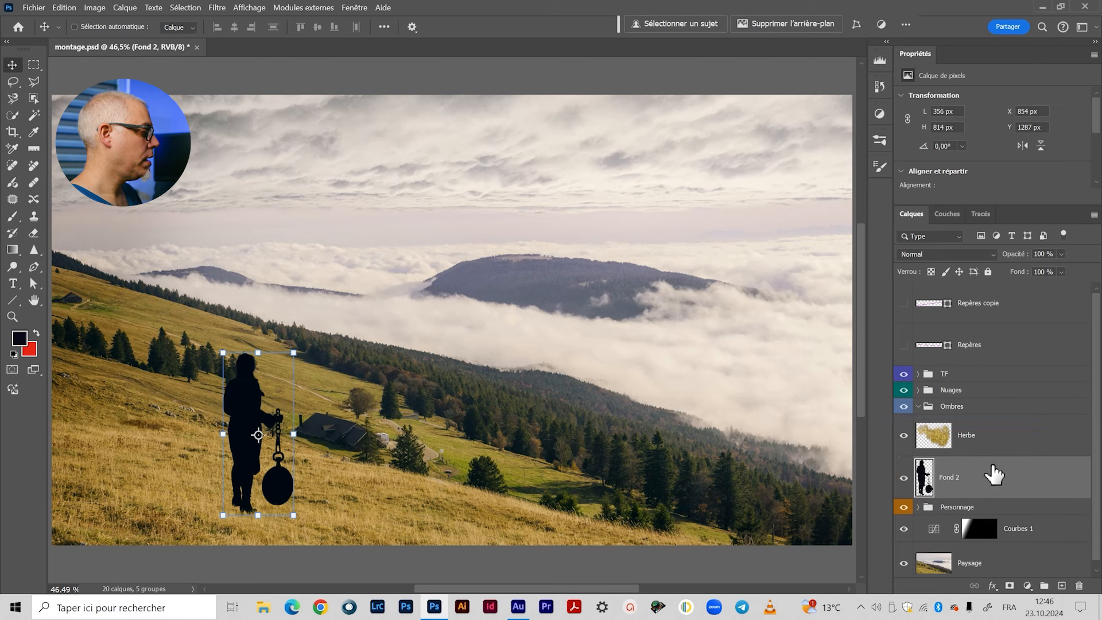
Rename the merged silhouette layer as Ombre and move the silhouette off the woman, up and to her right.
double_click(949, 478)
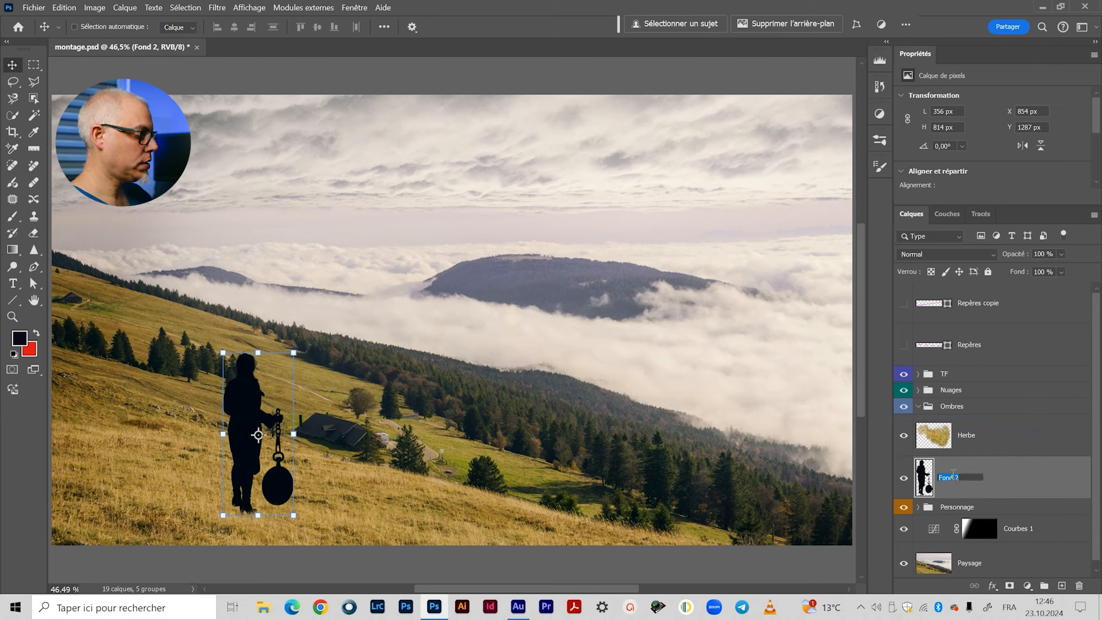
text(Ombre)
key(Return)
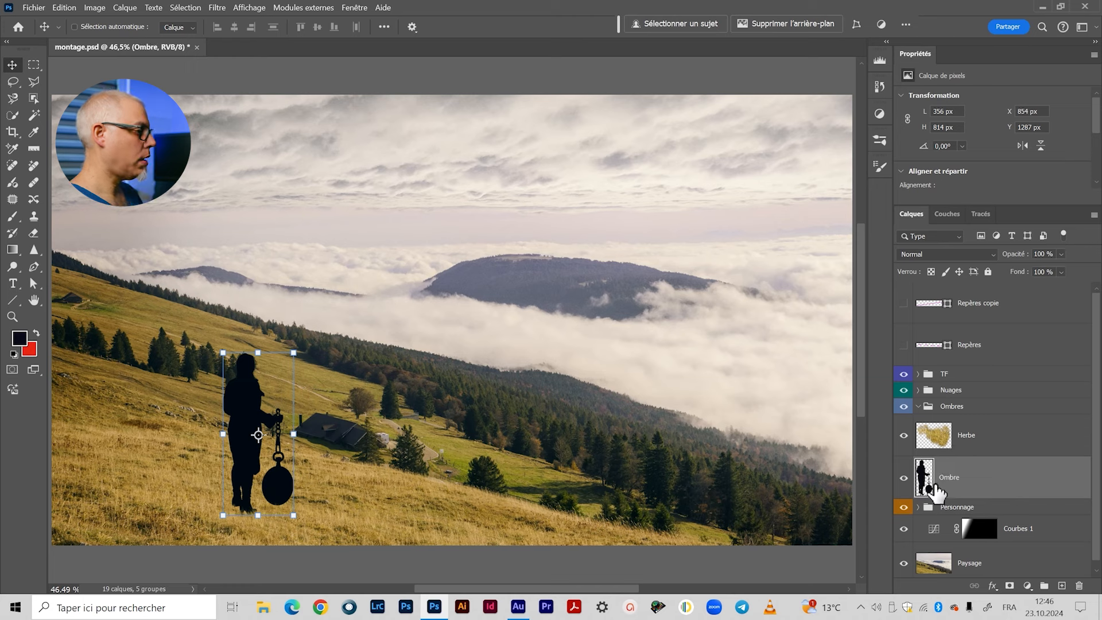
drag(253, 405, 398, 332)
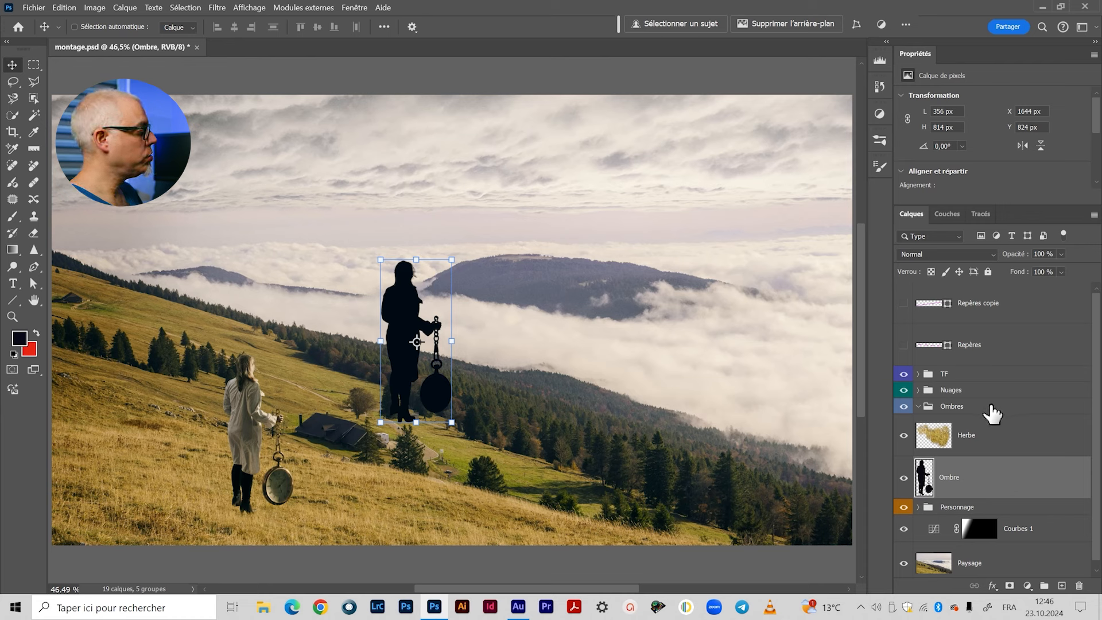
Create a new empty layer inside the Ombres group and name it Ombre.
click(931, 406)
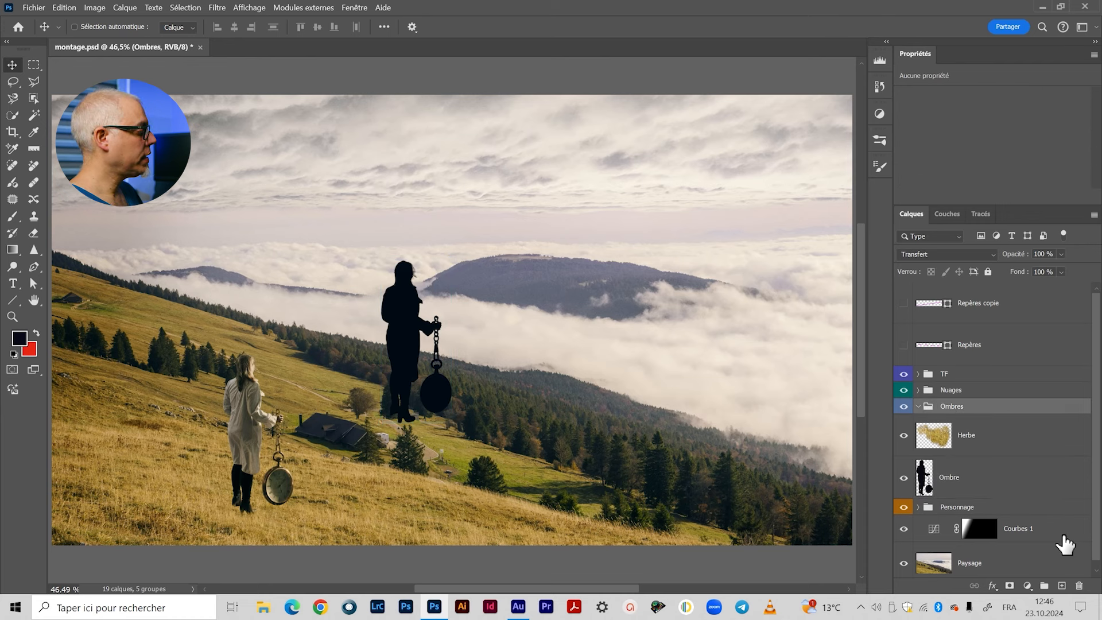
click(1063, 586)
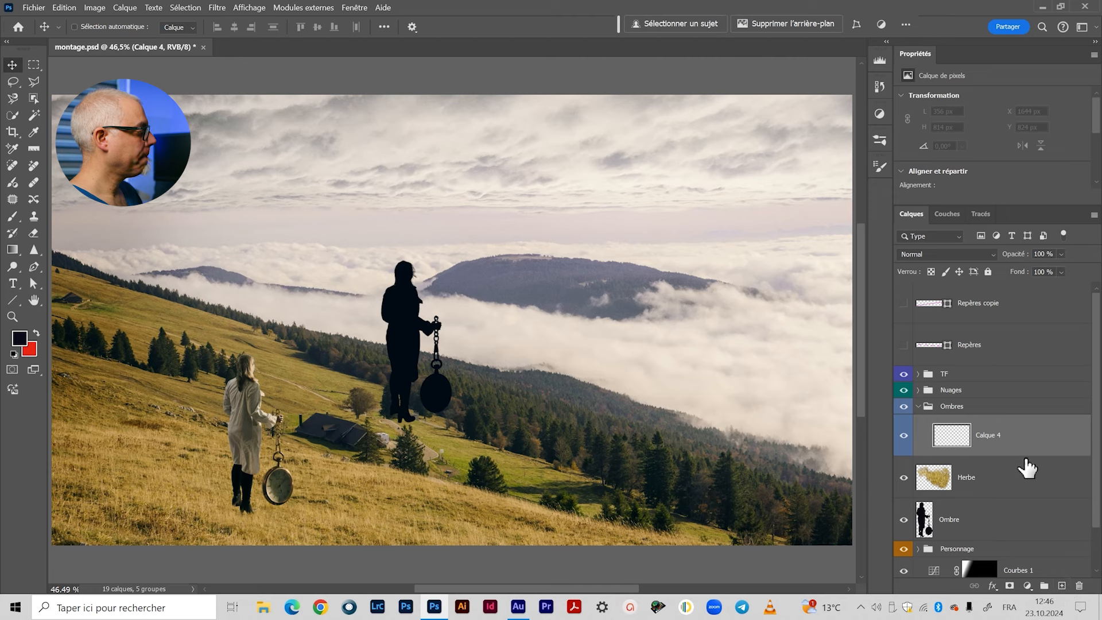
double_click(989, 436)
text(Ombre)
key(Return)
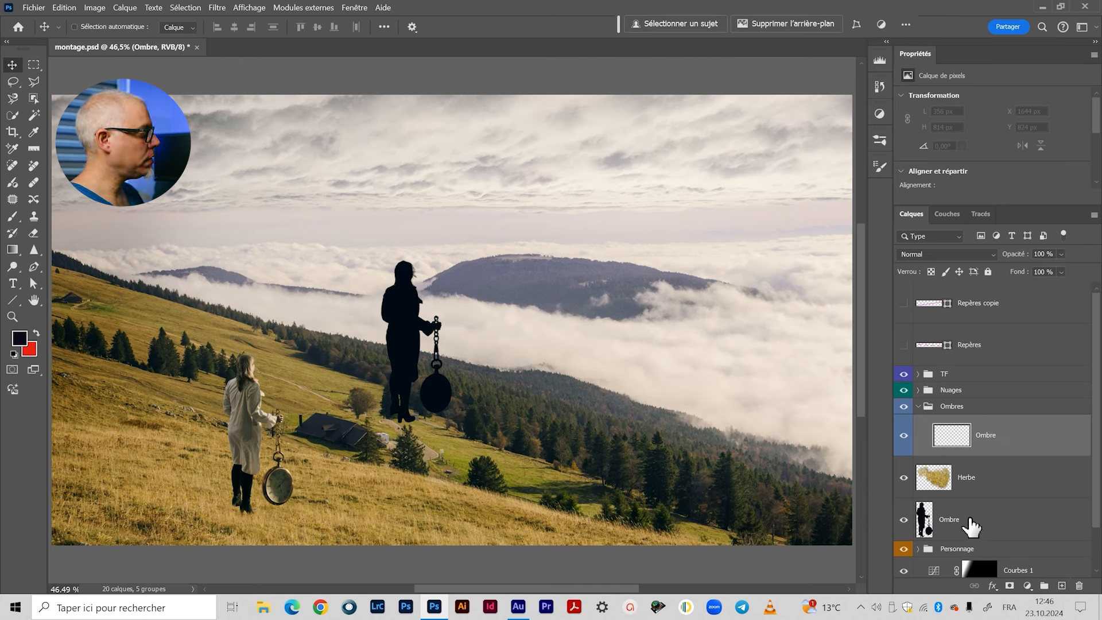
Move the black silhouette on its Ombre layer to about X 1551 px, Y 718 px, clear of the woman.
click(931, 529)
mouse_move(423, 320)
mouse_down()
mouse_move(423, 268)
mouse_move(424, 325)
mouse_up()
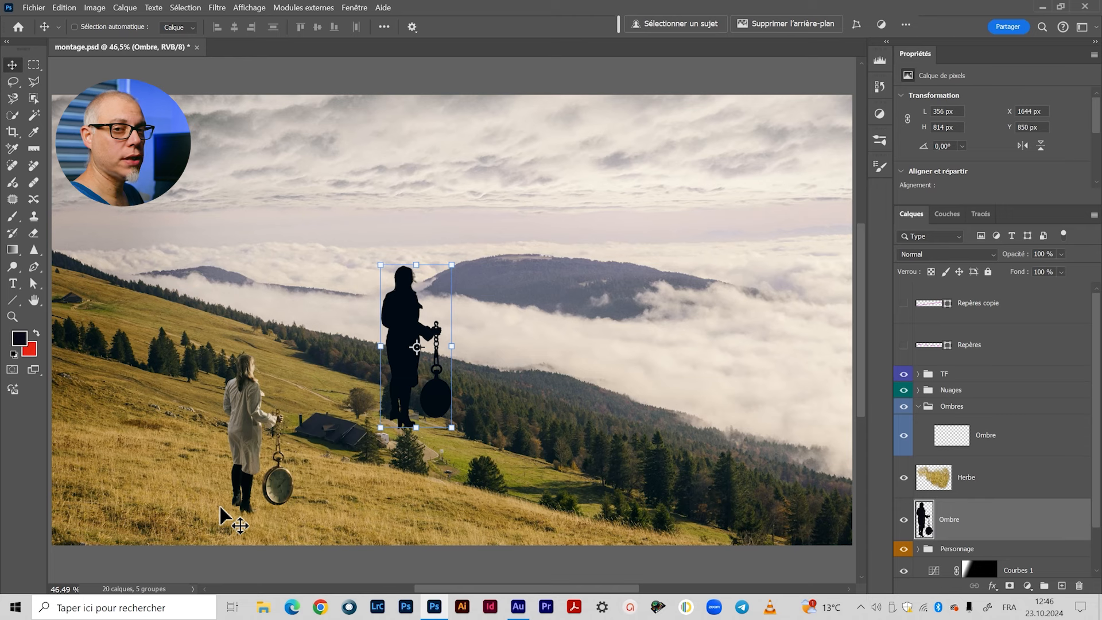
click(942, 436)
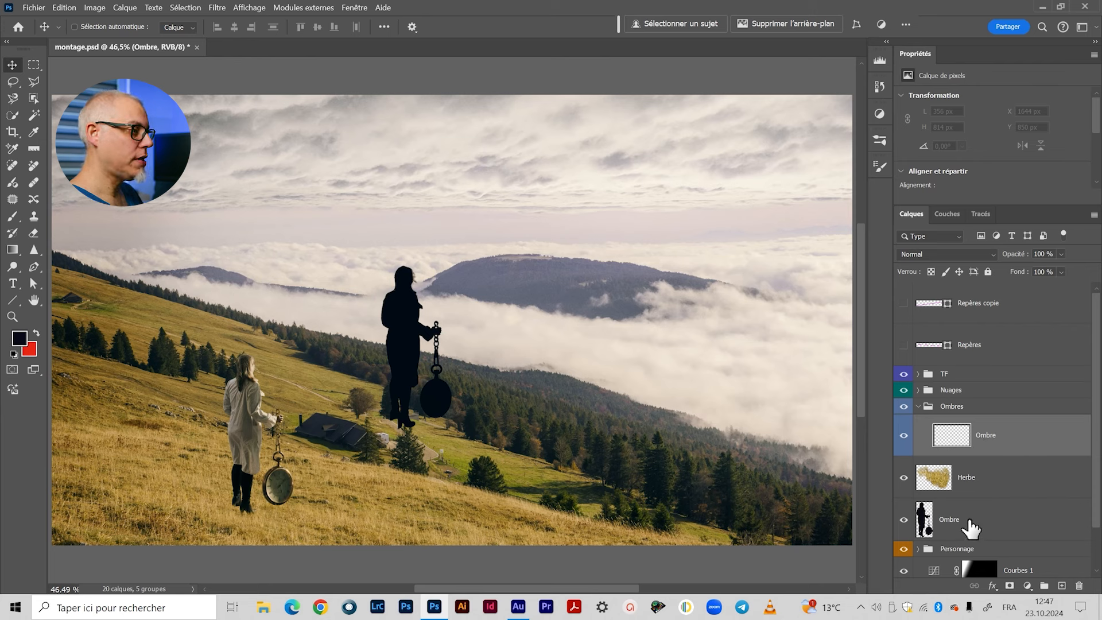
click(933, 519)
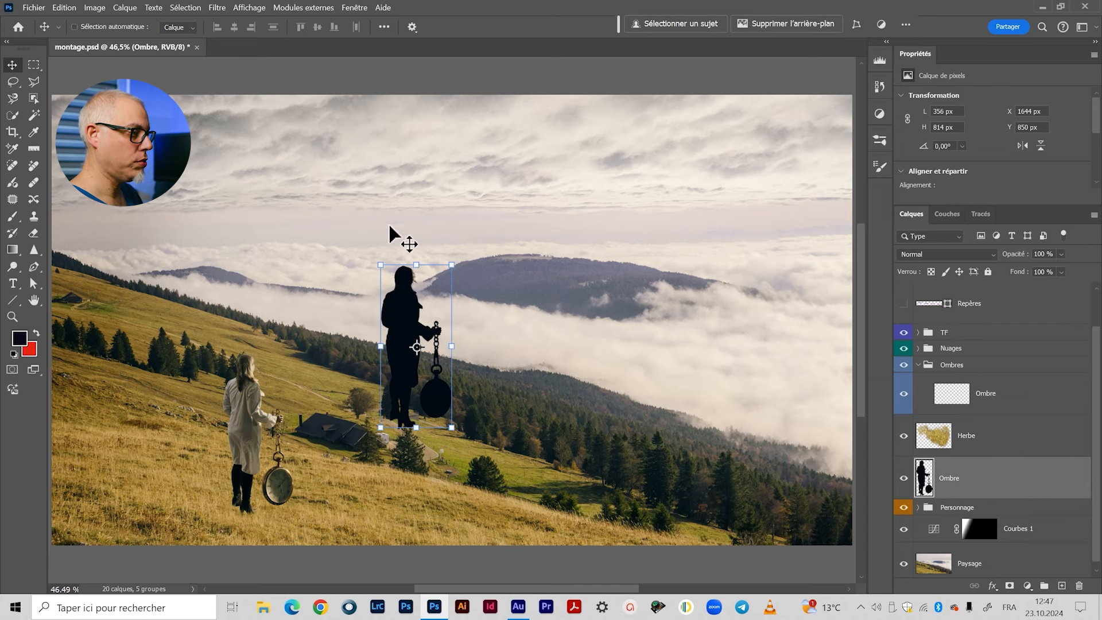
drag(416, 331, 396, 296)
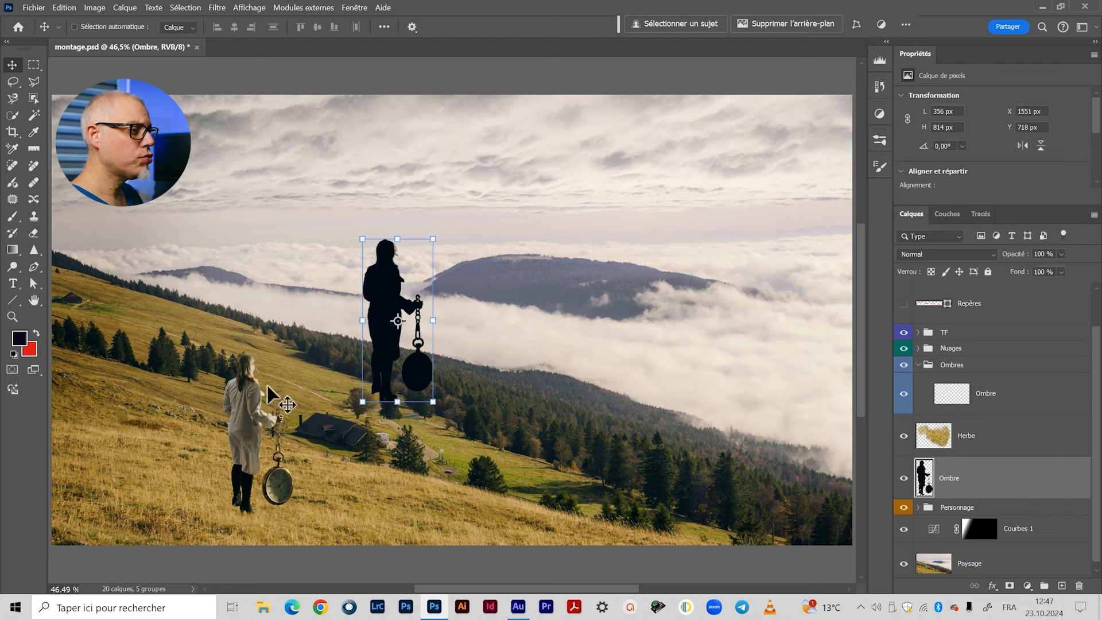
Flip the black silhouette horizontally with Free Transform and shift it slightly up and to the left.
key(ctrl)
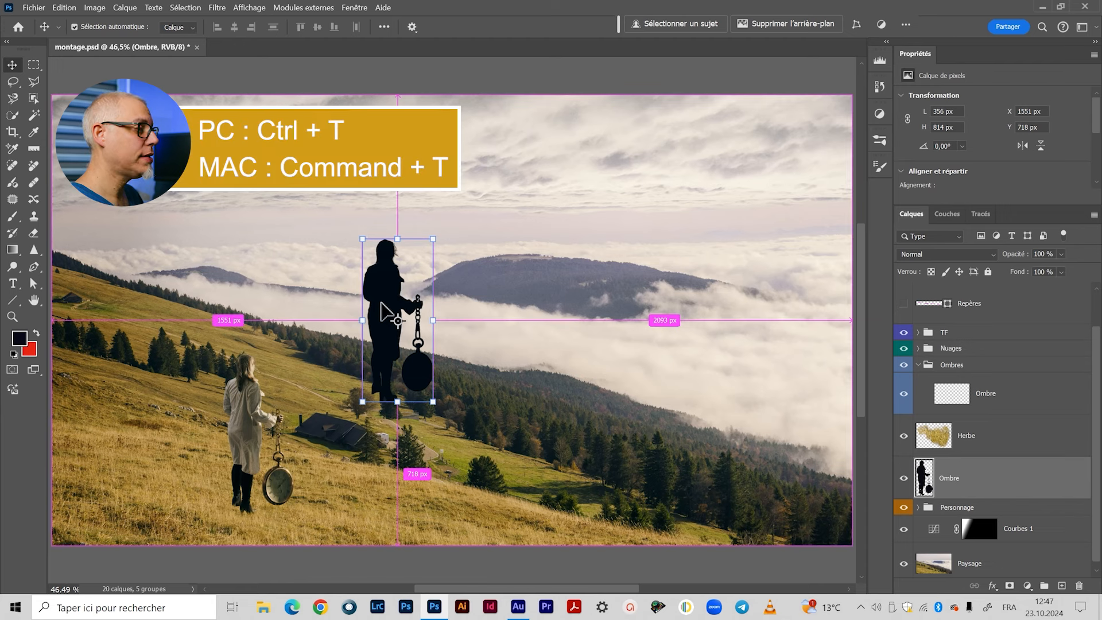
key(ctrl+t)
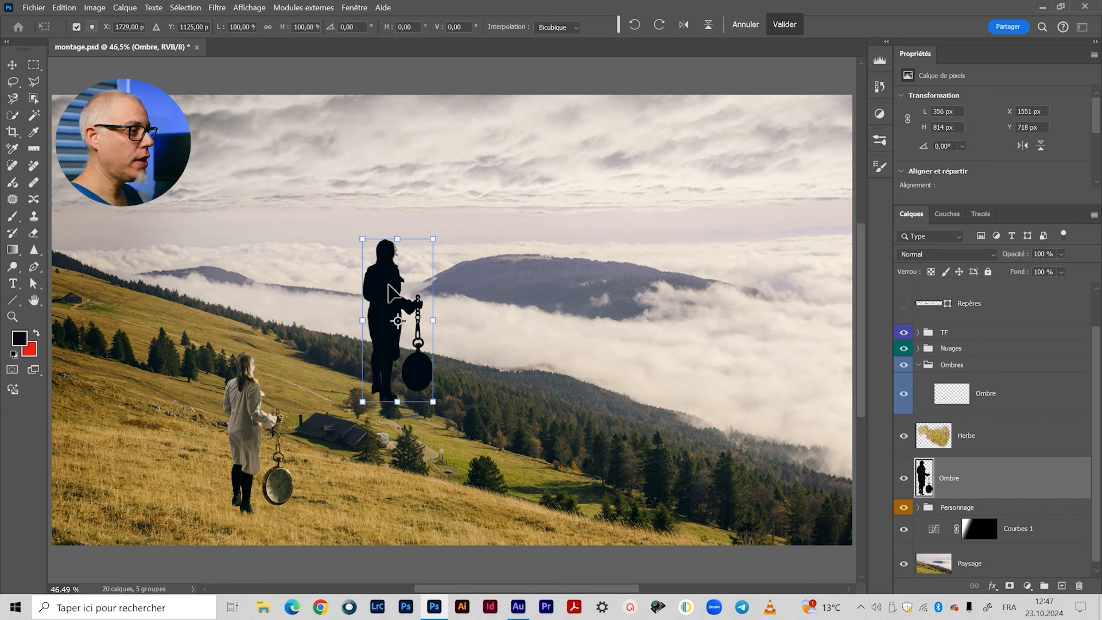
right_click(390, 293)
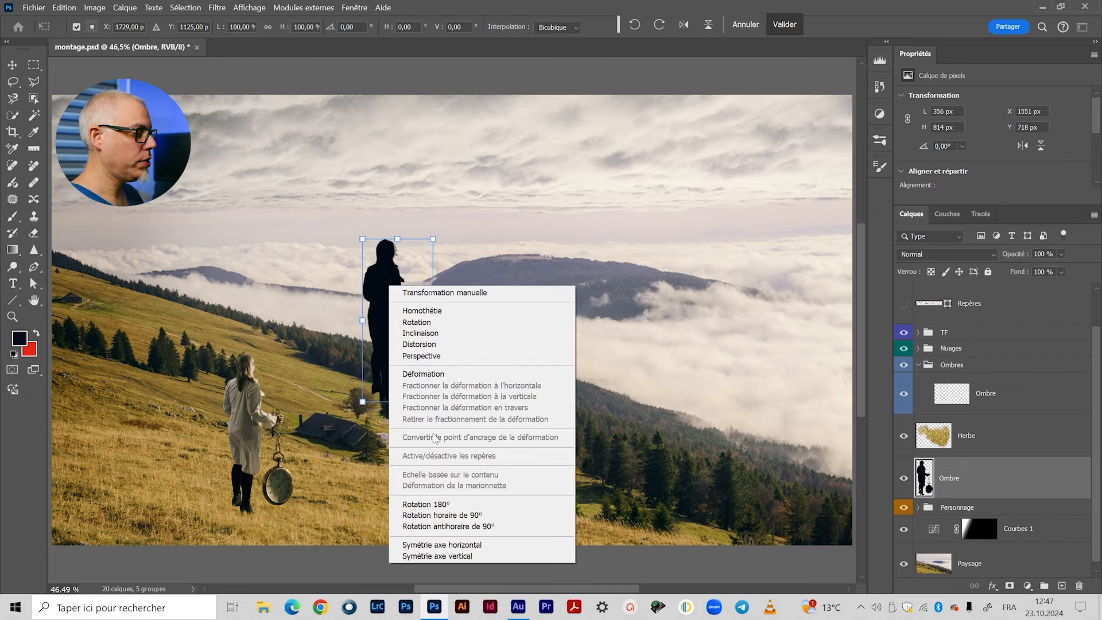
click(457, 545)
mouse_move(425, 253)
mouse_down()
mouse_move(422, 210)
mouse_move(420, 246)
mouse_up()
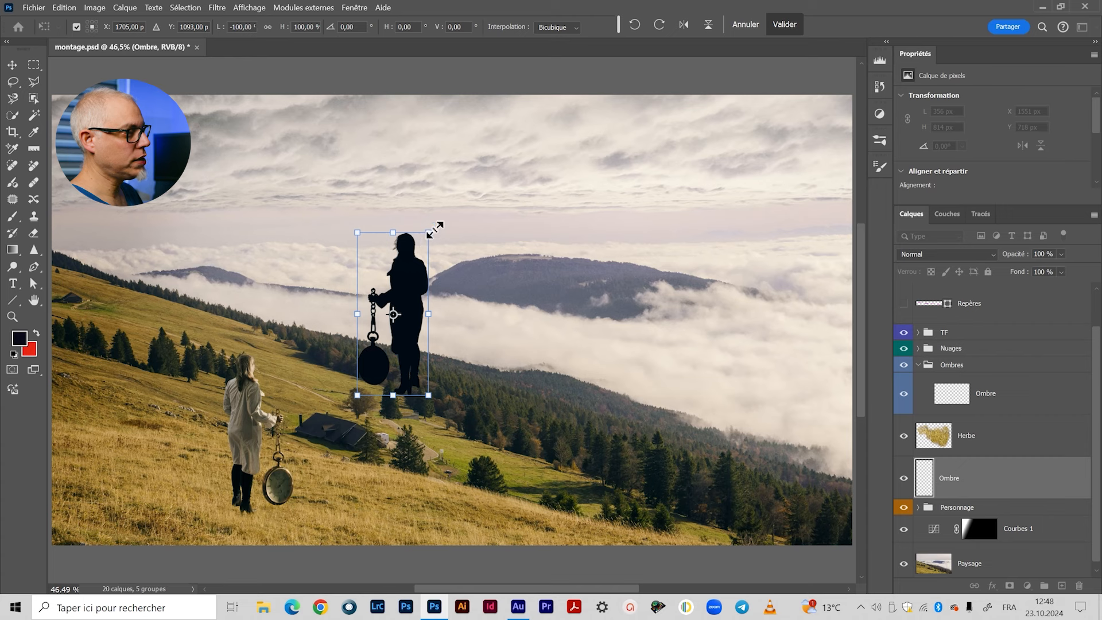
Rotate the silhouette about 91° counterclockwise so it lies horizontally, and move it to about X 944 px, Y 658 px.
drag(437, 225, 301, 266)
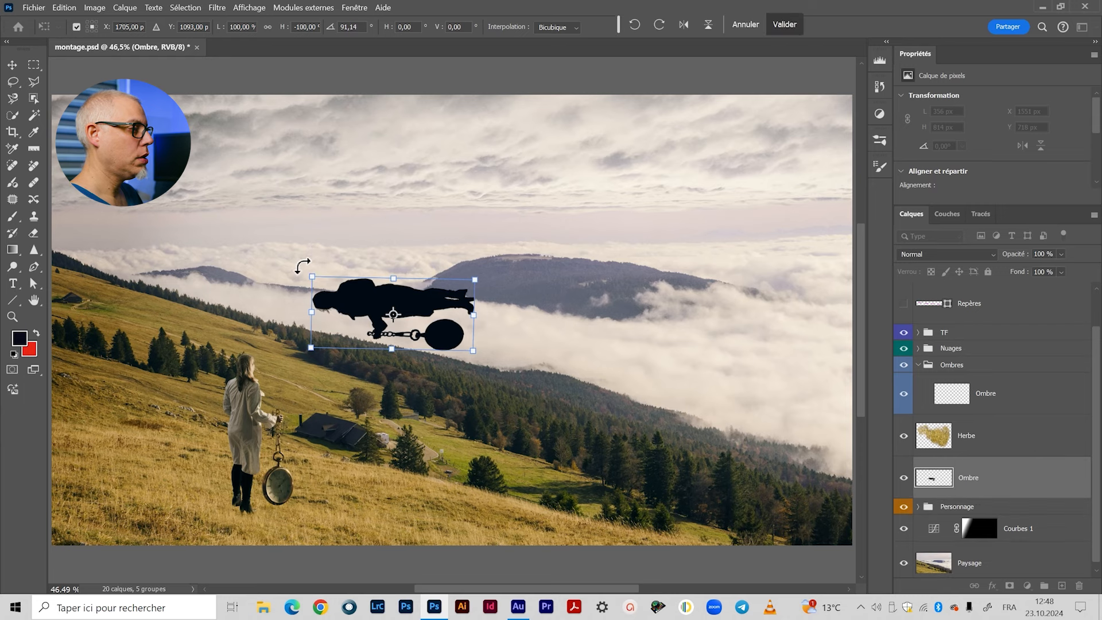
click(785, 24)
drag(417, 288, 350, 235)
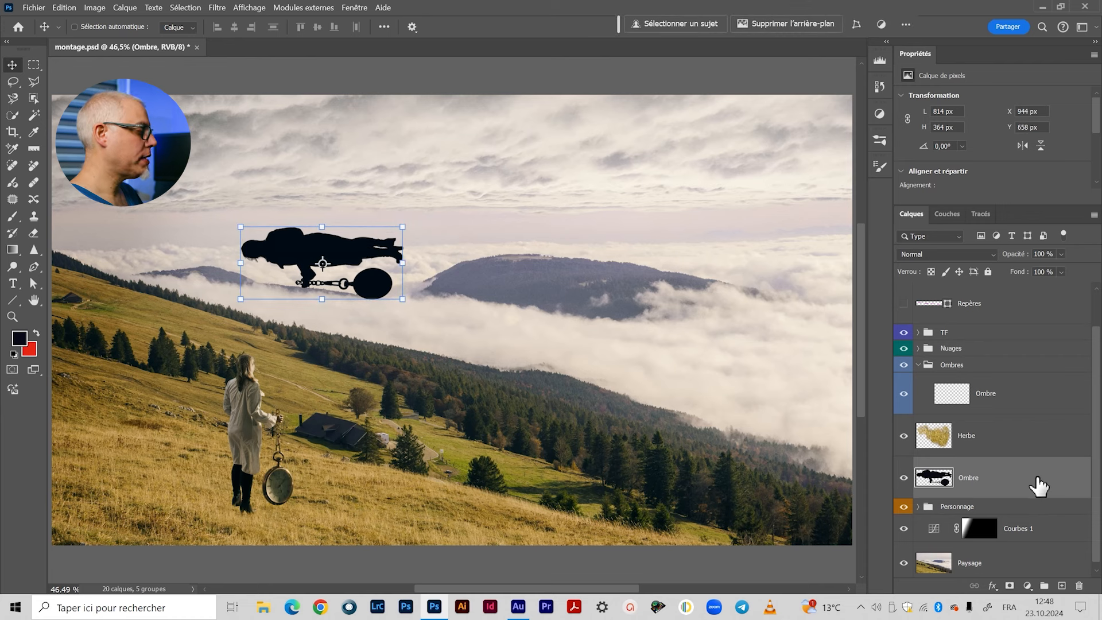
Draw a rectangular marquee selection of about 1051 × 465 px around the horizontal black silhouette.
click(948, 509)
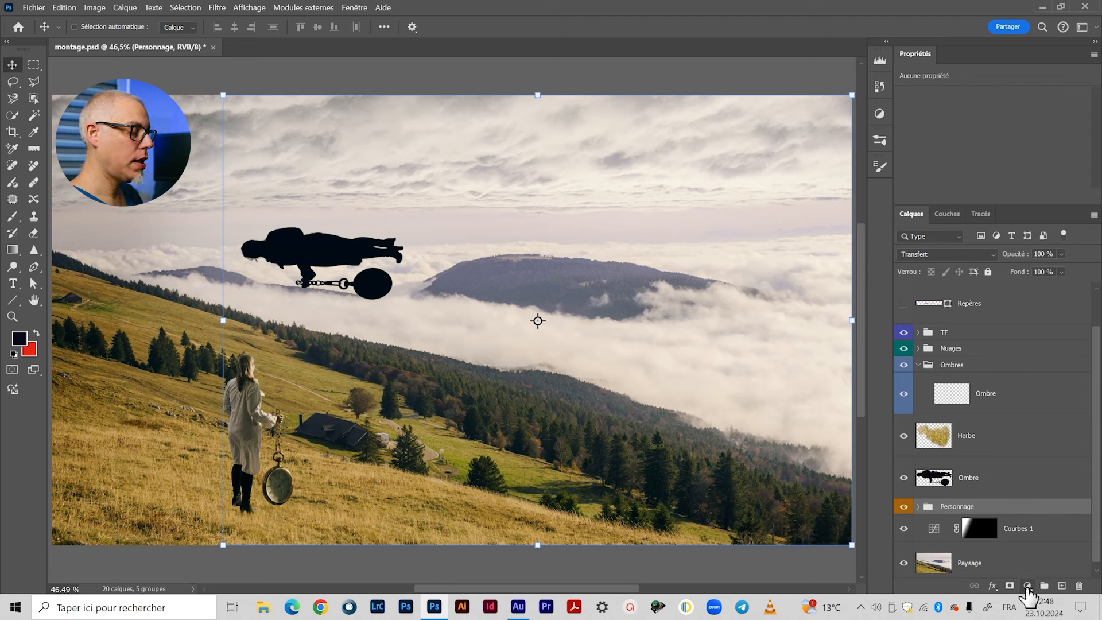
click(1001, 489)
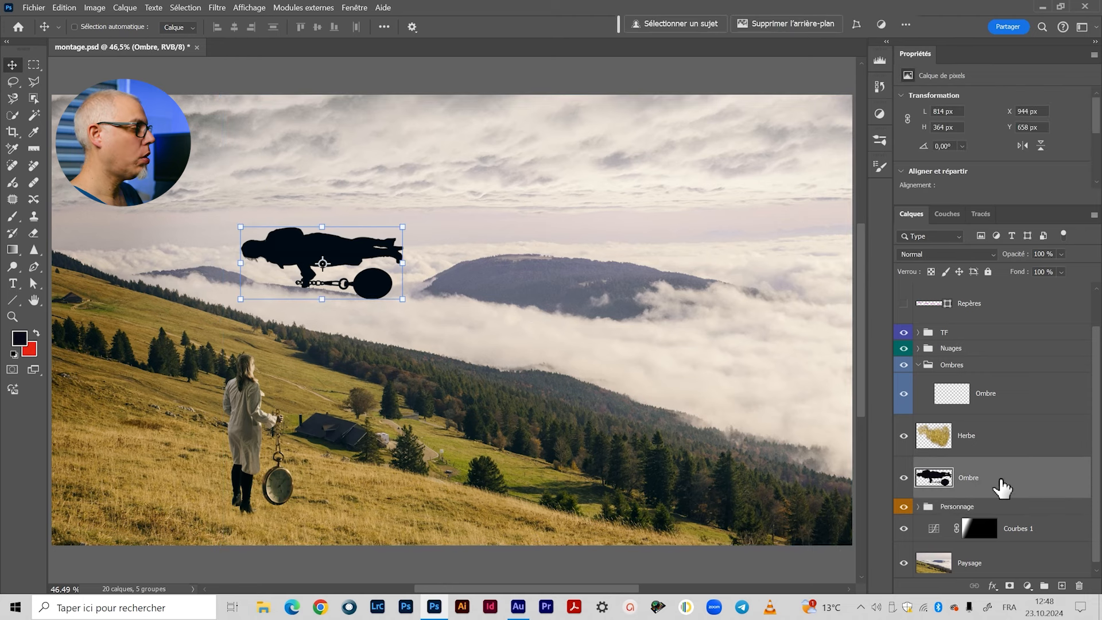
click(967, 397)
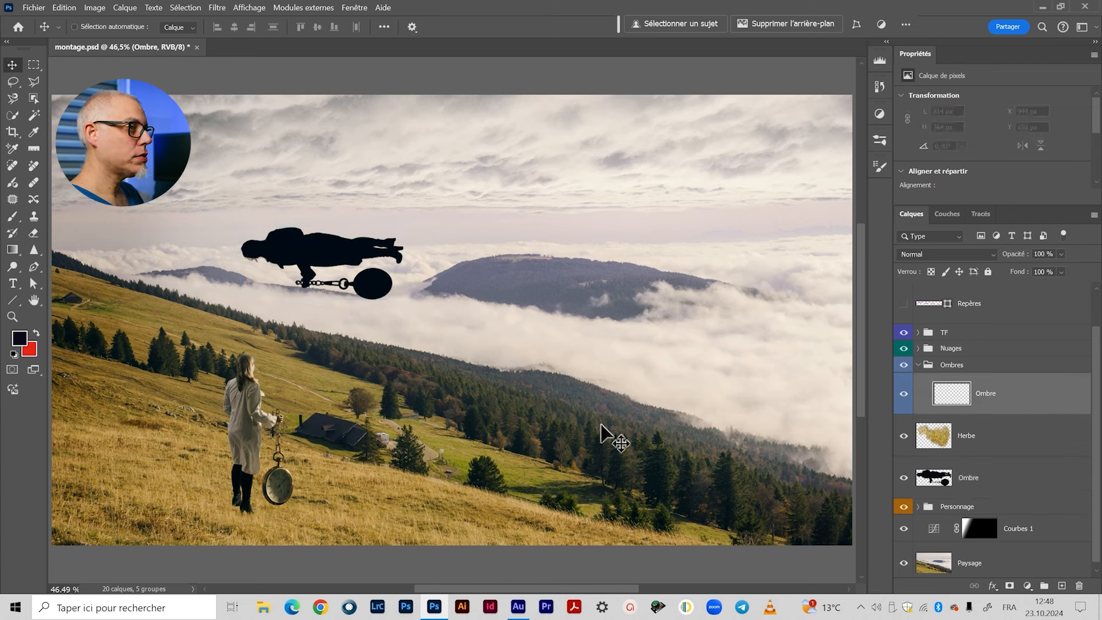
click(32, 66)
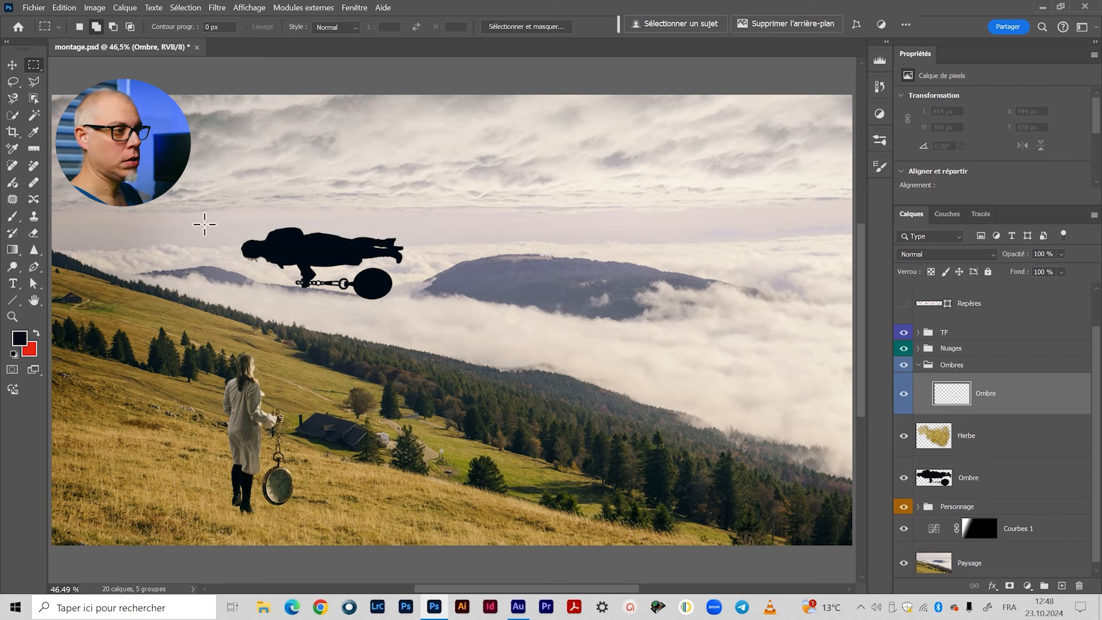
drag(222, 219, 431, 310)
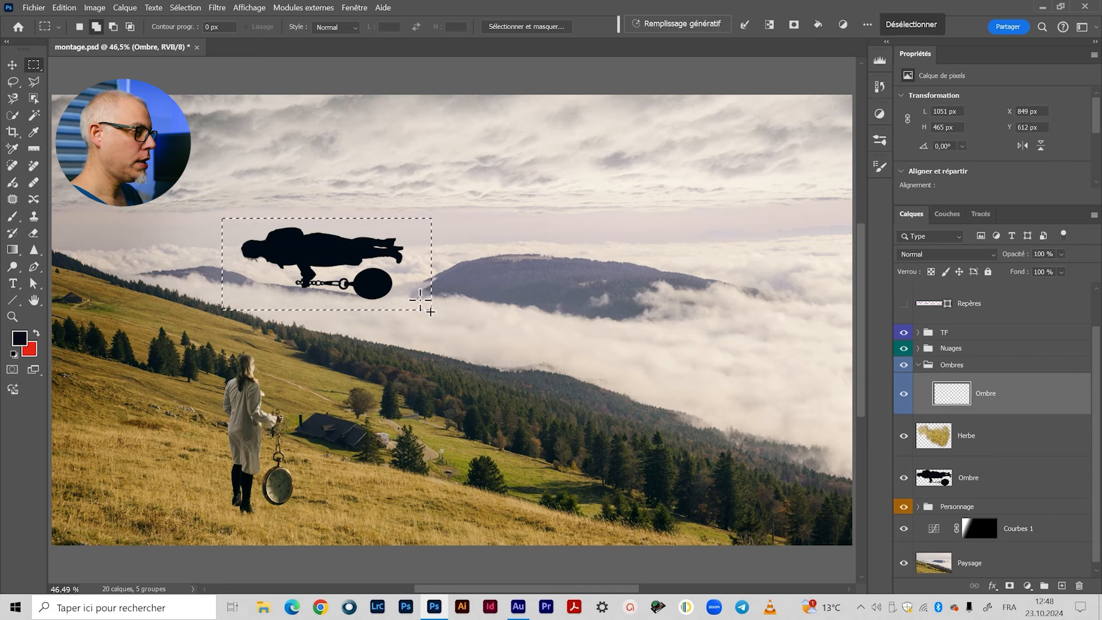
Rename the layer holding the black silhouette as Ombre personne.
click(957, 476)
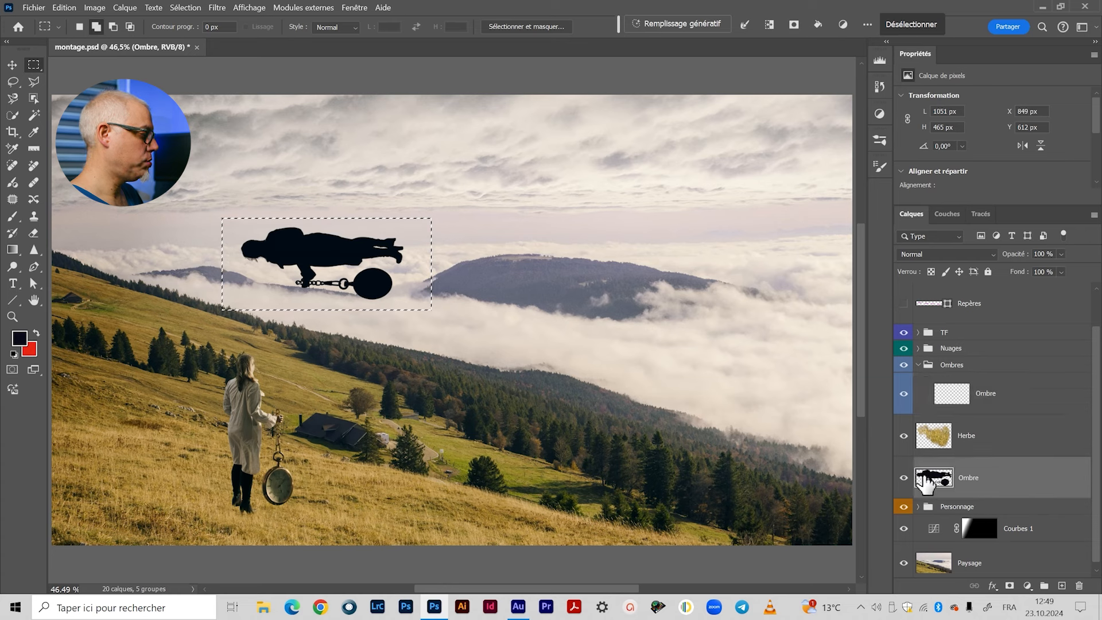
double_click(990, 481)
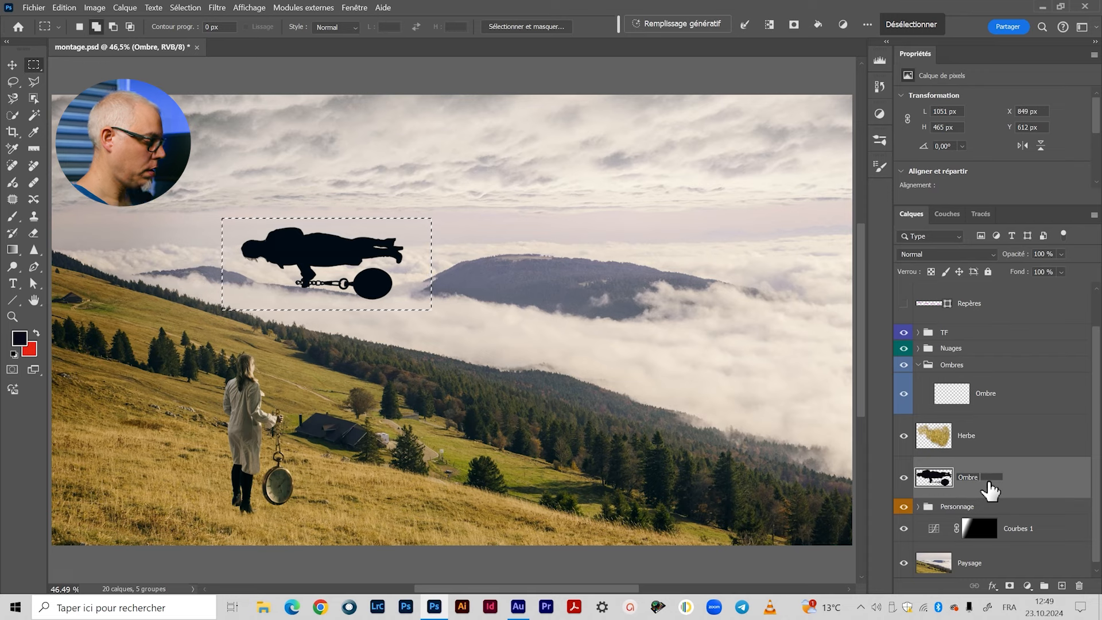
text(personne)
key(Return)
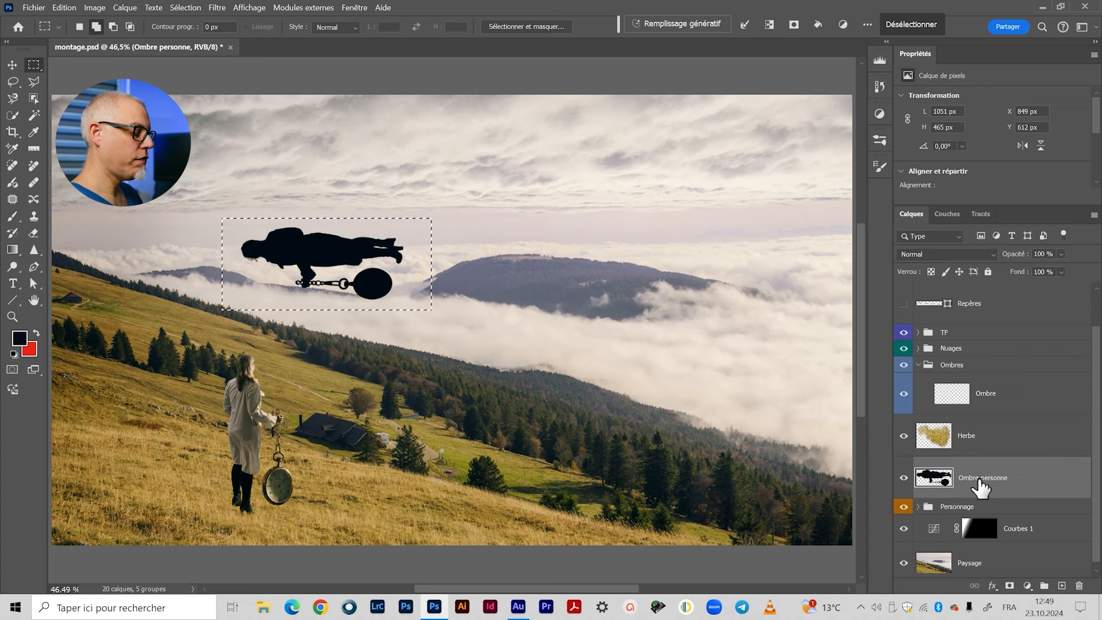
Copy the selected black silhouette to the clipboard and deselect it.
key(ctrl+c)
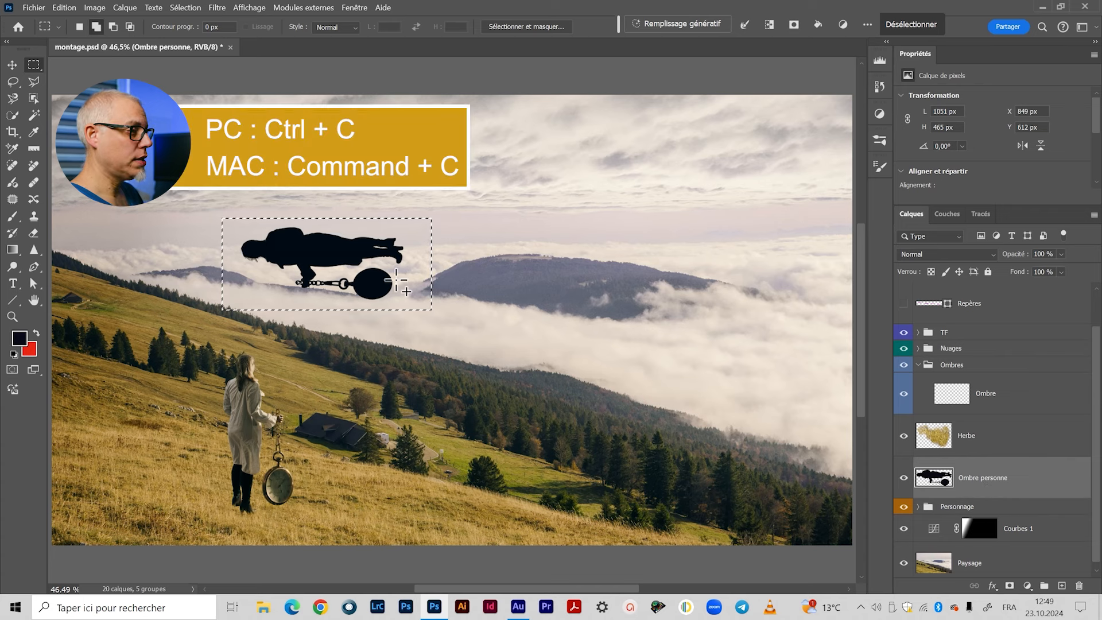
click(188, 8)
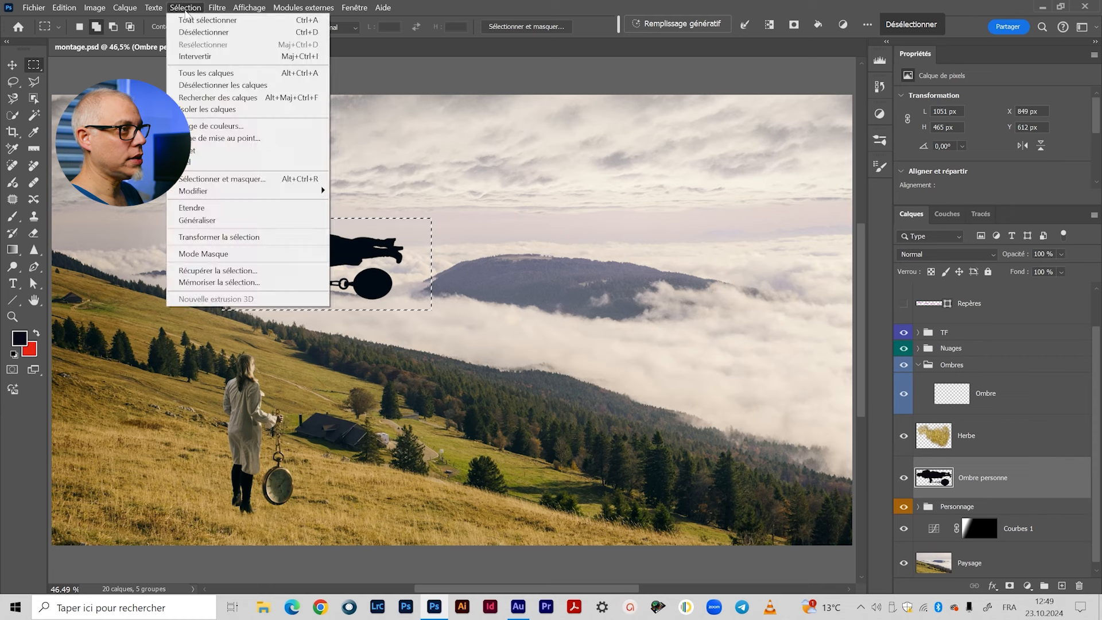
click(194, 34)
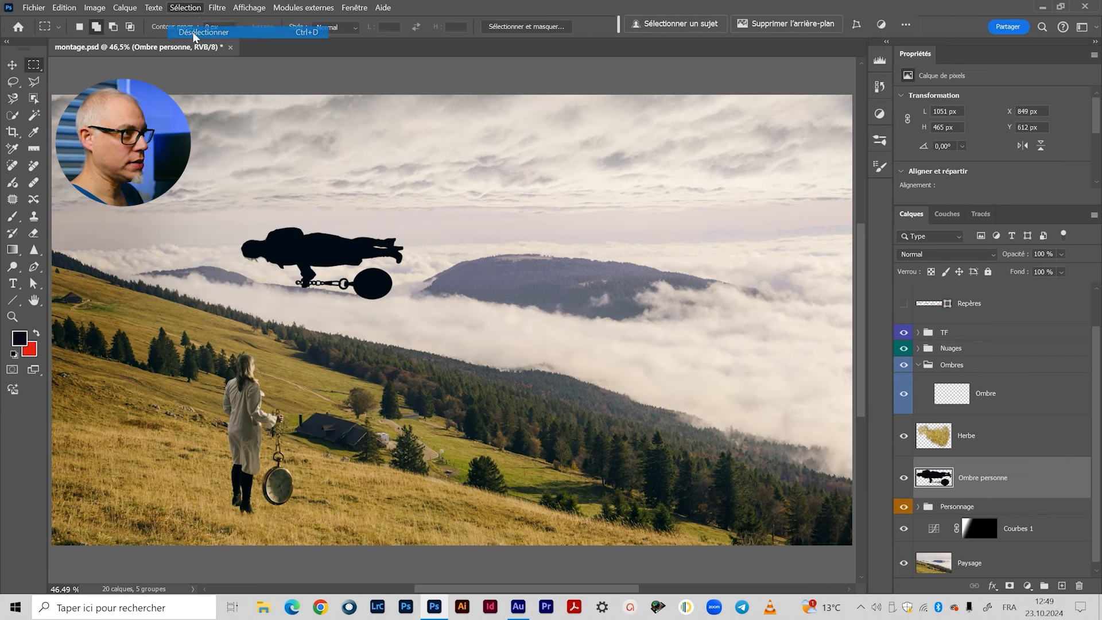
Hide the Ombre personne layer and open the Vanishing Point filter on the empty Ombre layer in the Ombres group.
click(942, 398)
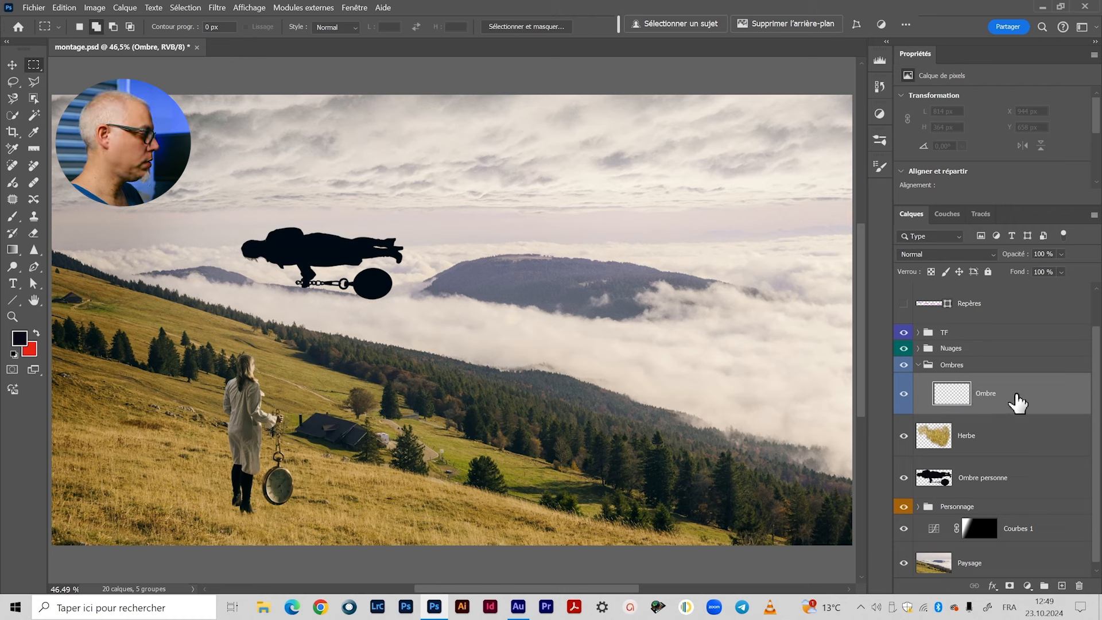
click(904, 478)
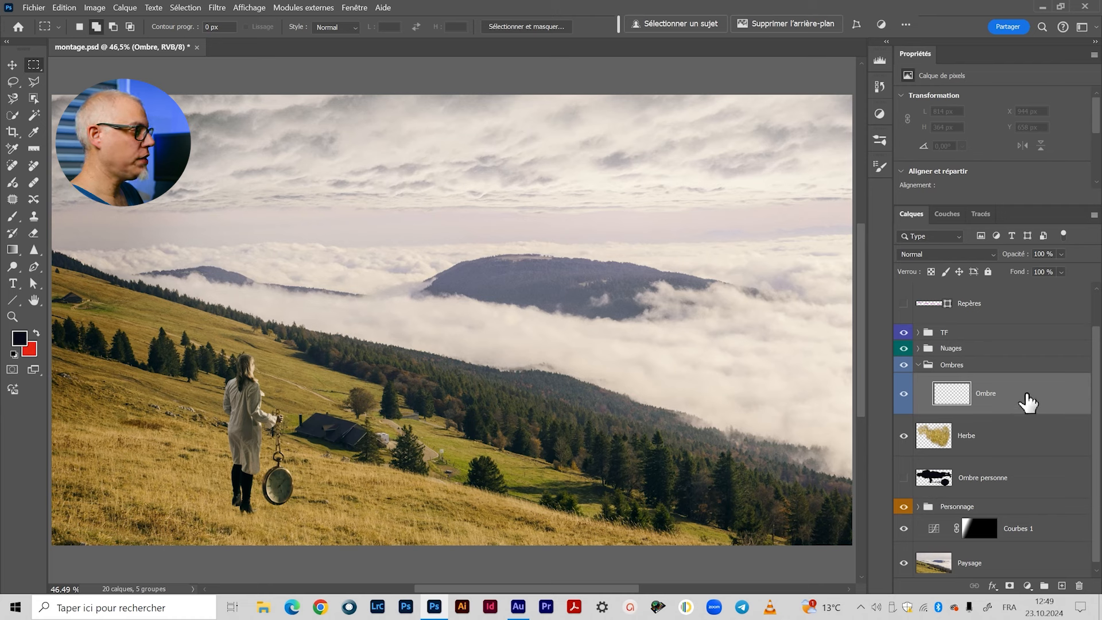
click(219, 8)
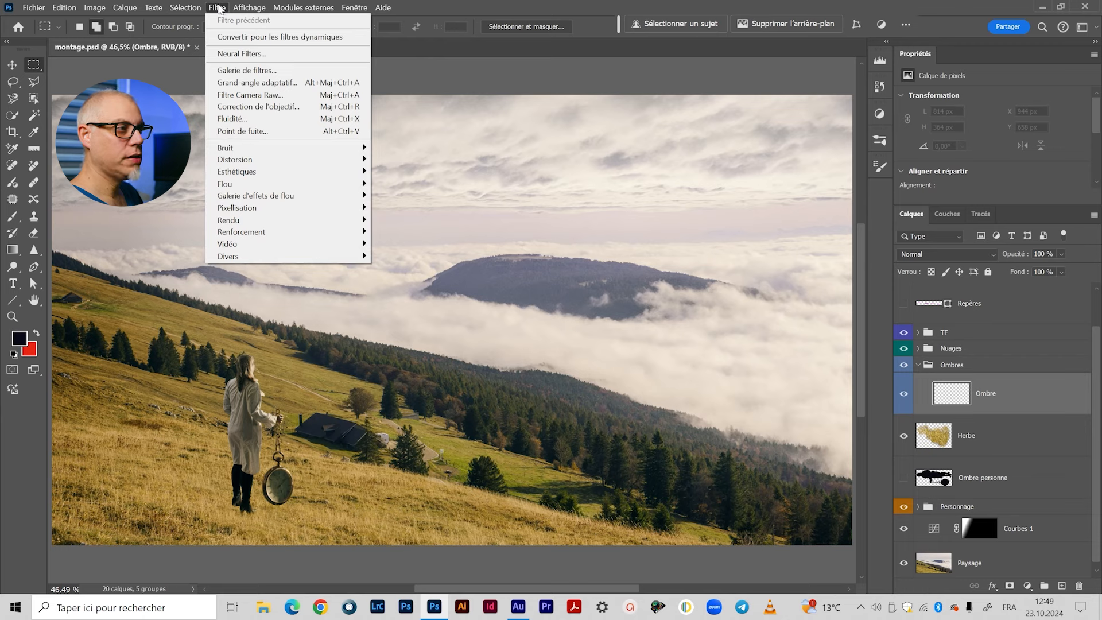
click(236, 133)
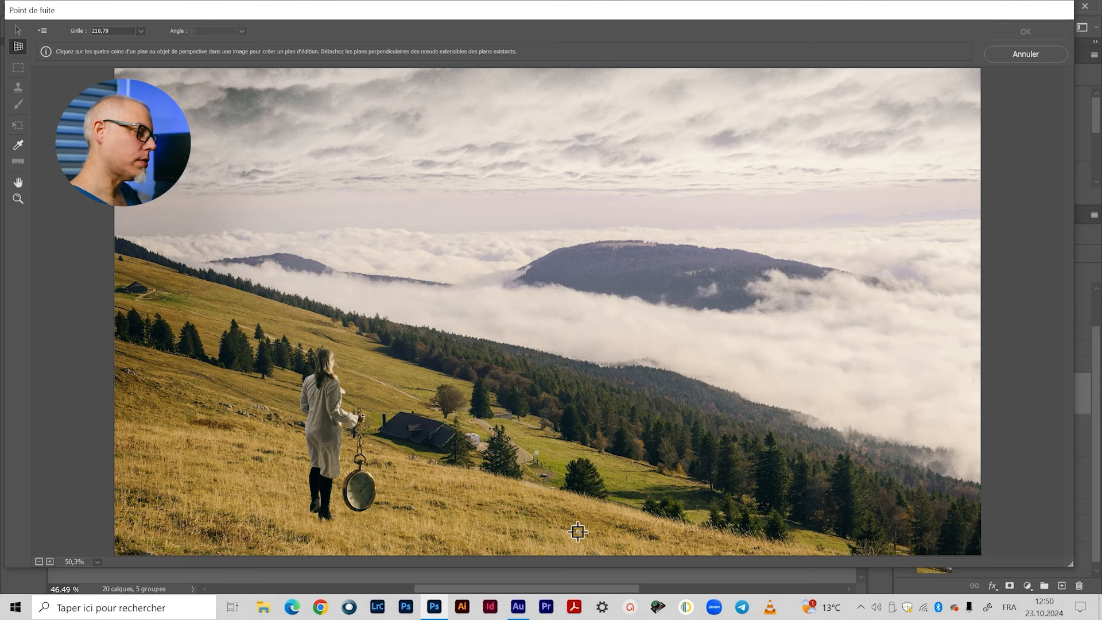
Create a four-corner perspective plane on the grass, from around the woman's feet to the image's left edge.
click(285, 483)
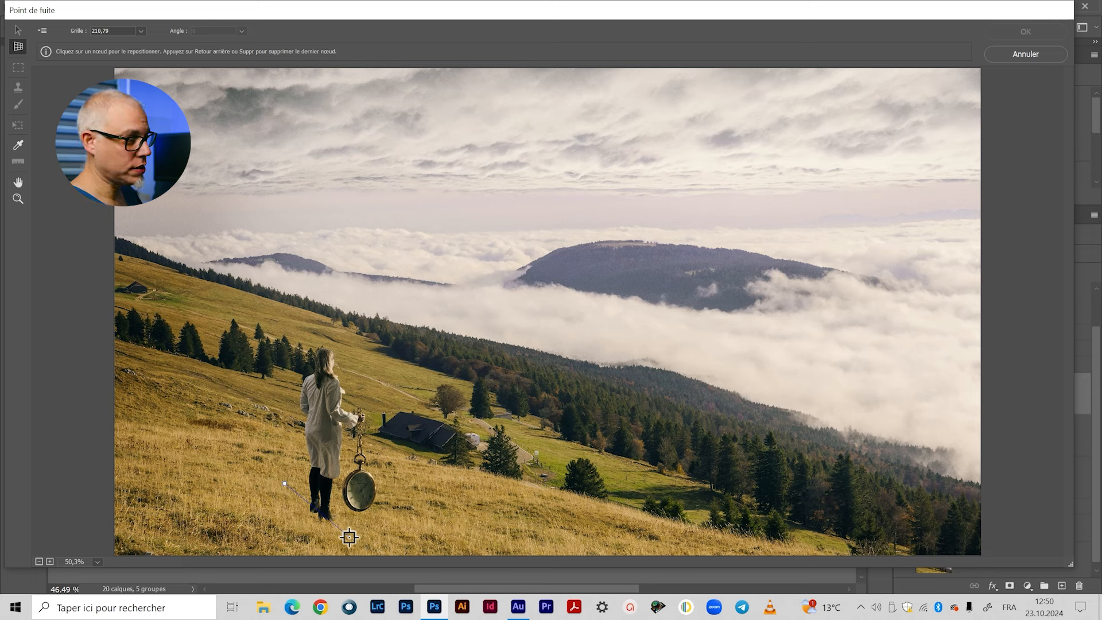
click(347, 535)
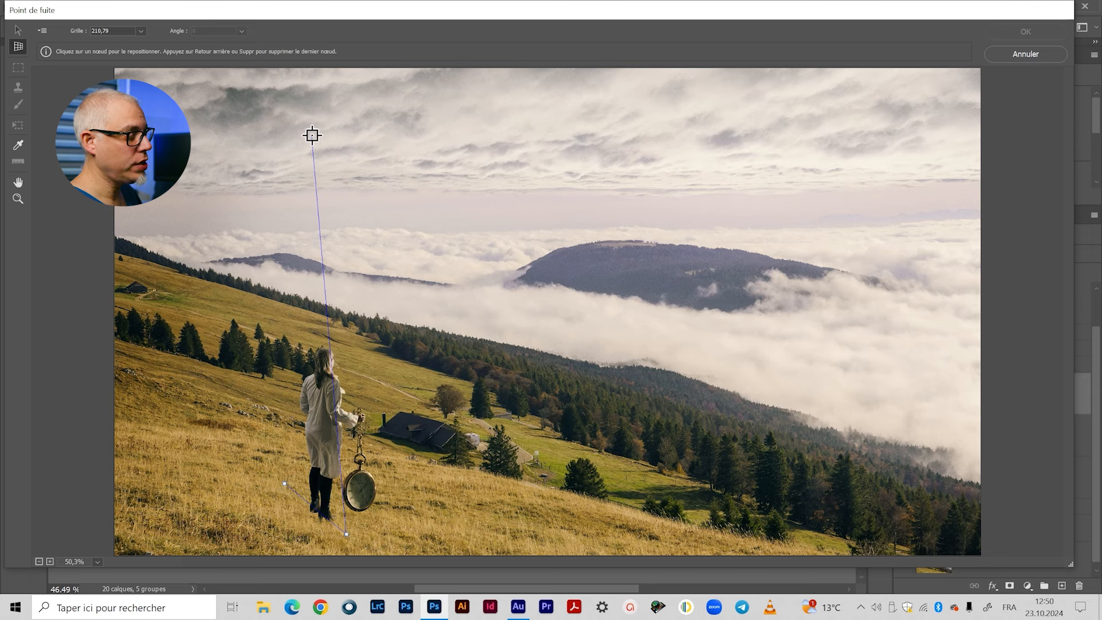
click(116, 552)
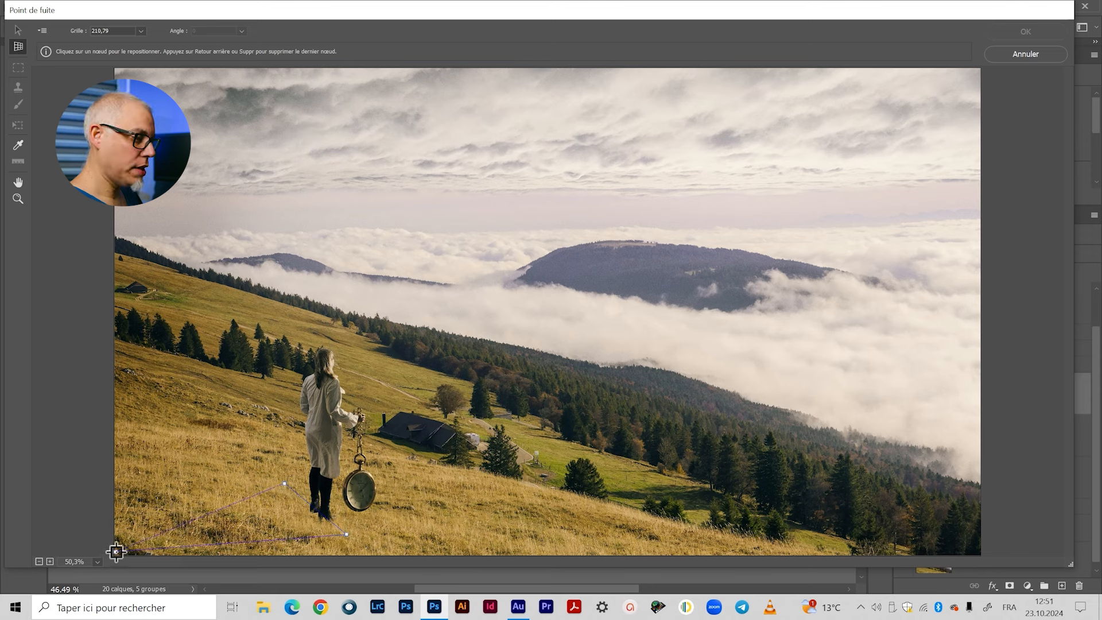
click(116, 461)
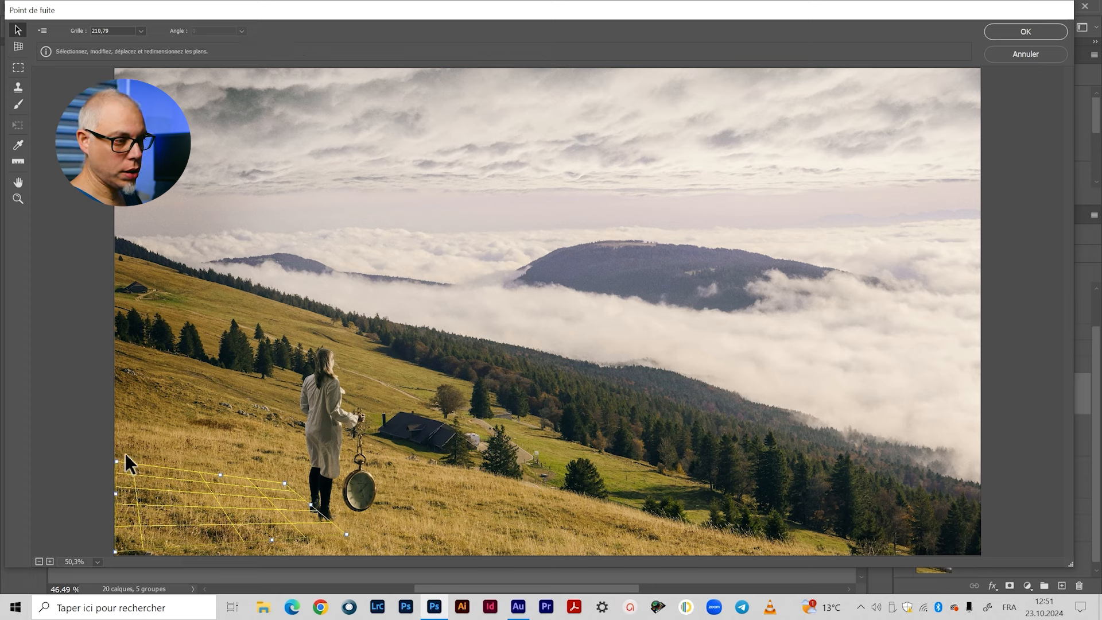
Try other positions for the perspective plane's far-left corner and bring it back near its initial place.
mouse_move(119, 463)
mouse_down()
mouse_move(125, 478)
mouse_move(123, 453)
mouse_move(120, 469)
mouse_up()
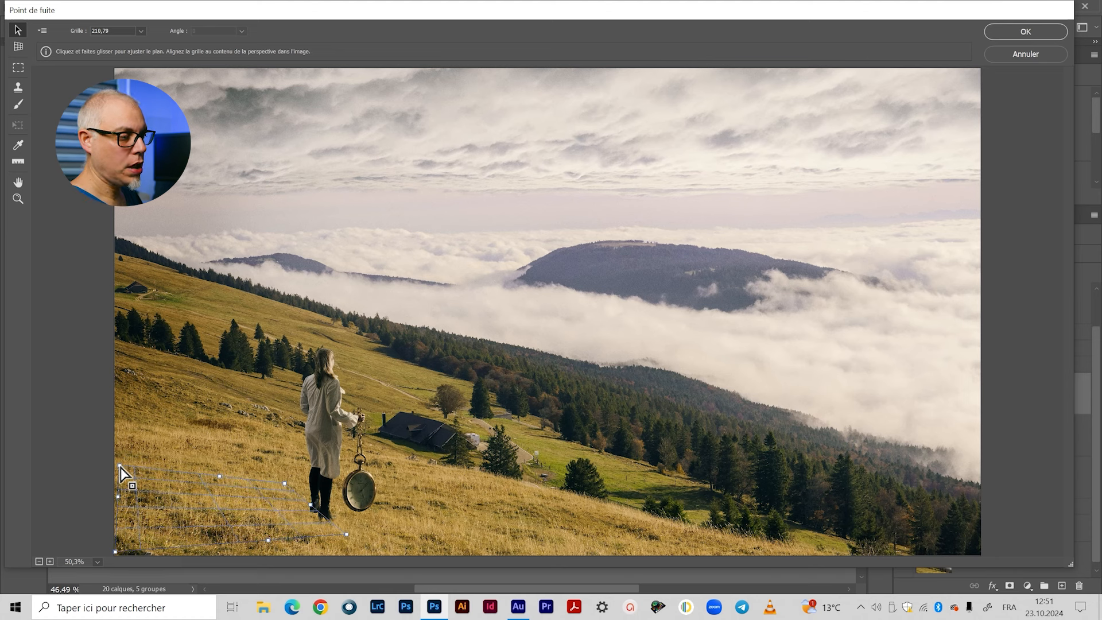
drag(119, 466, 117, 467)
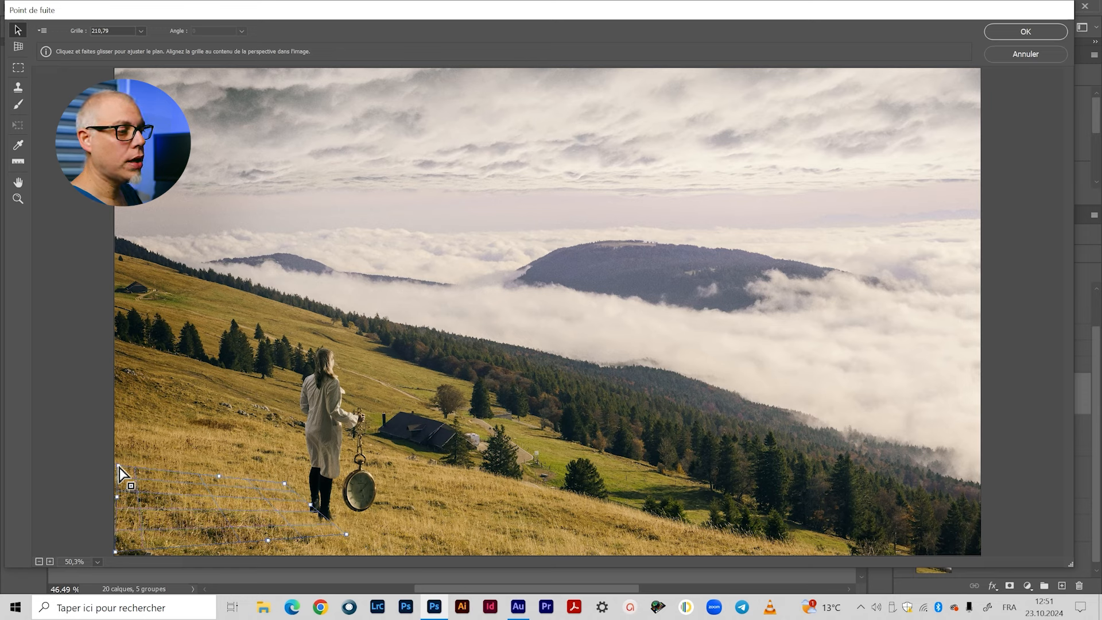
drag(119, 466, 136, 410)
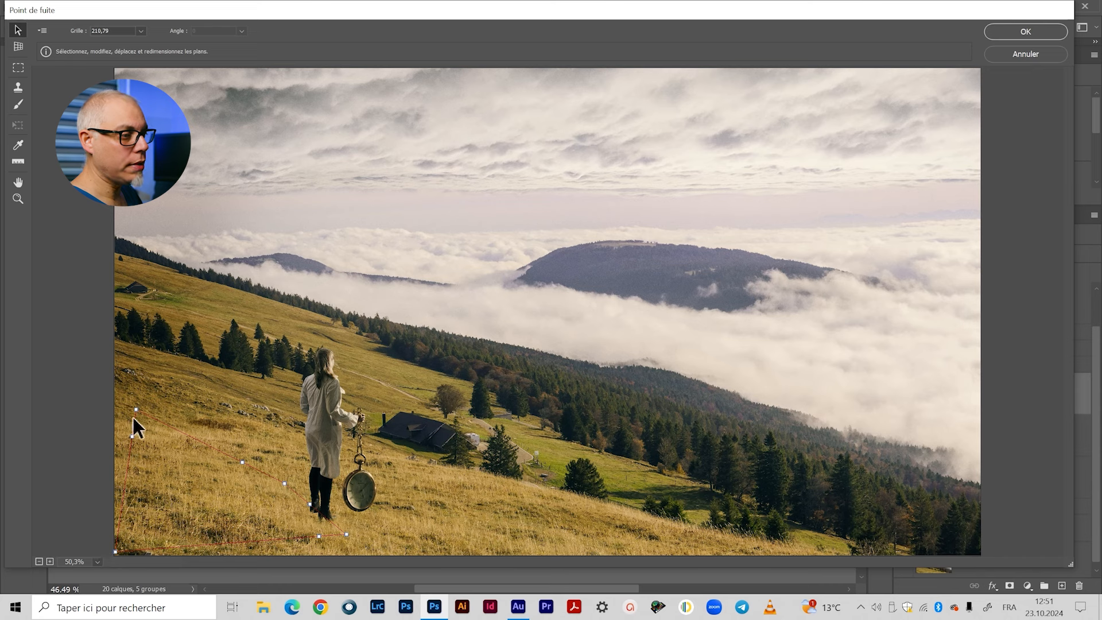
drag(136, 411, 117, 465)
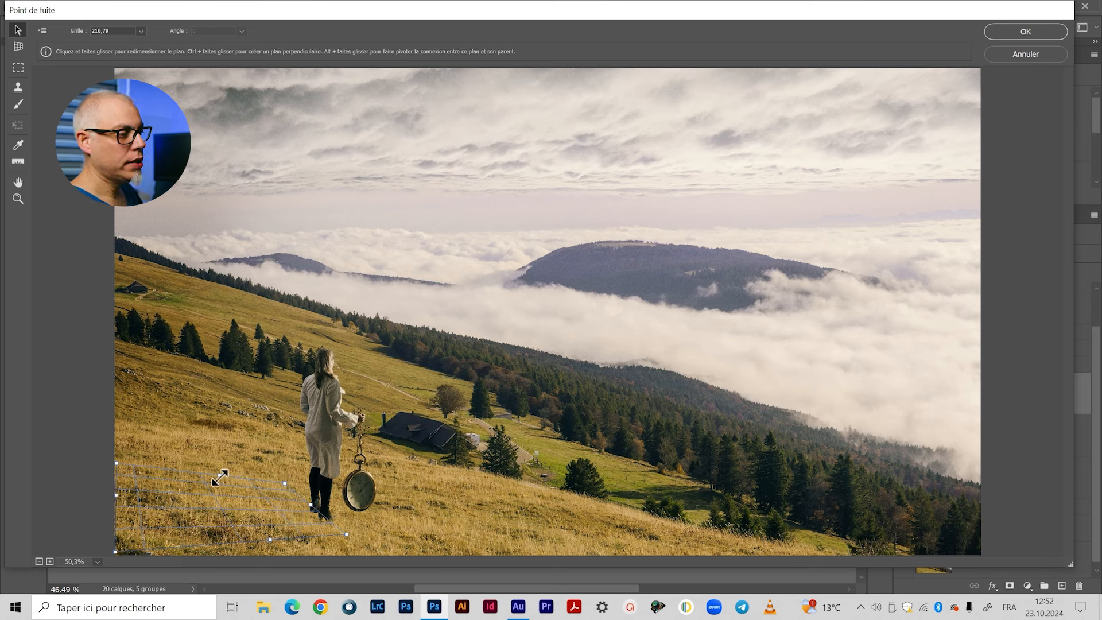
Extend the perspective plane up the slope, beyond the woman's feet and down to the image's lower edge, about 5.6 by 16.3.
drag(220, 477, 203, 434)
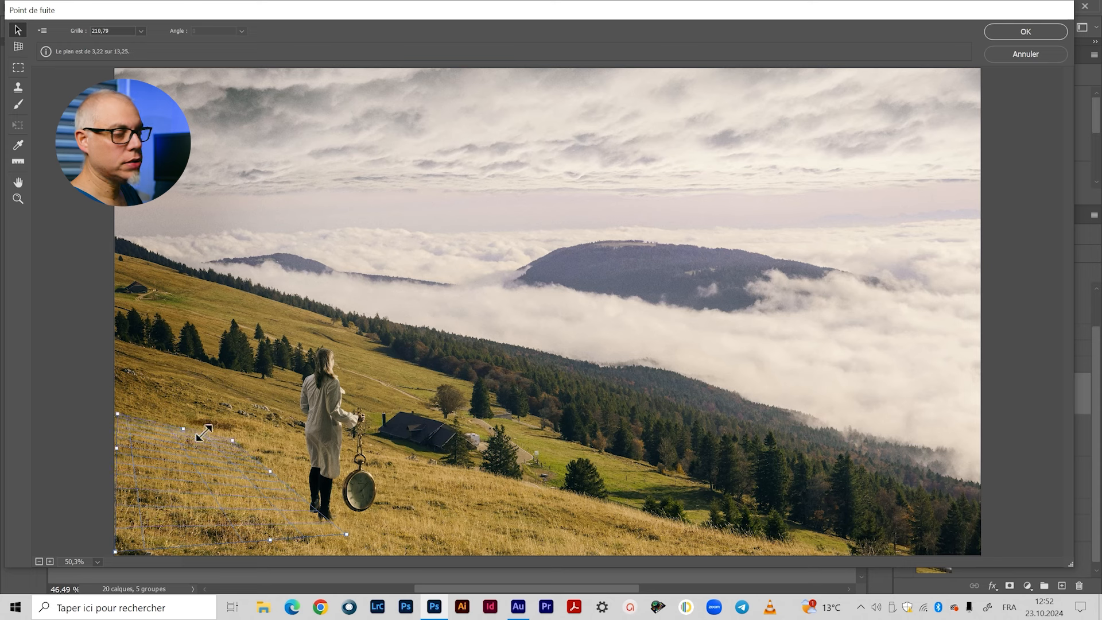
drag(271, 538, 292, 560)
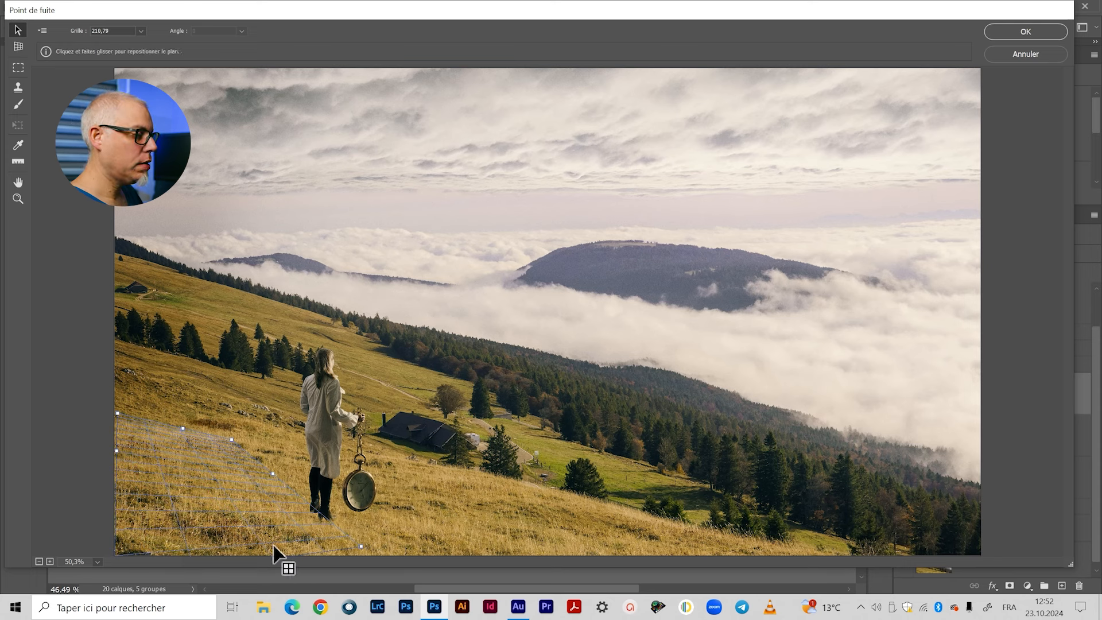
drag(271, 471, 300, 470)
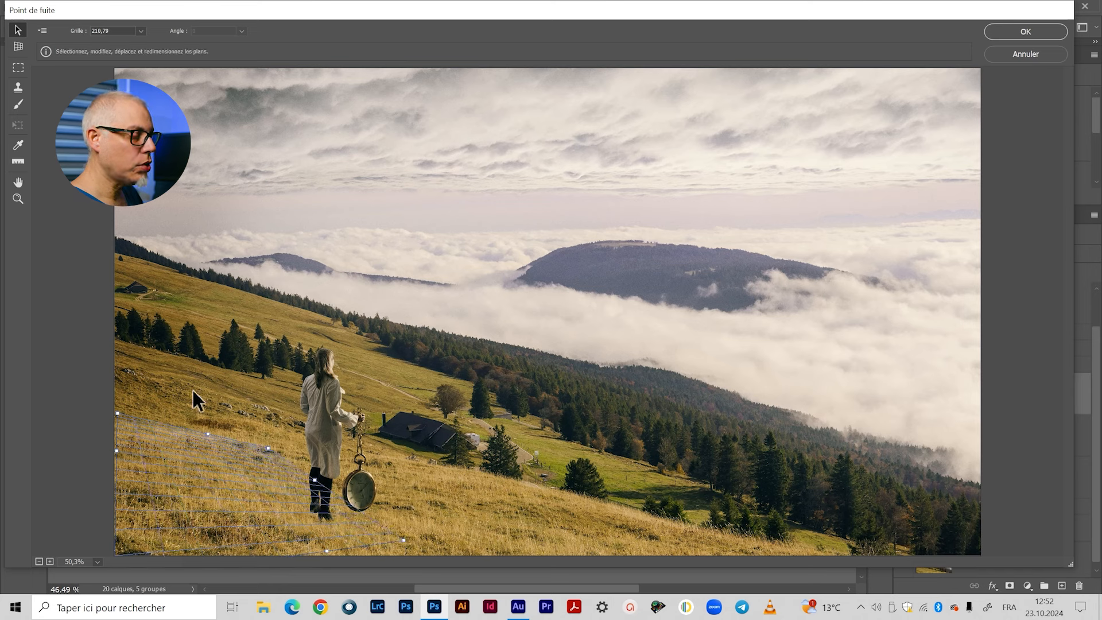
drag(328, 552, 335, 557)
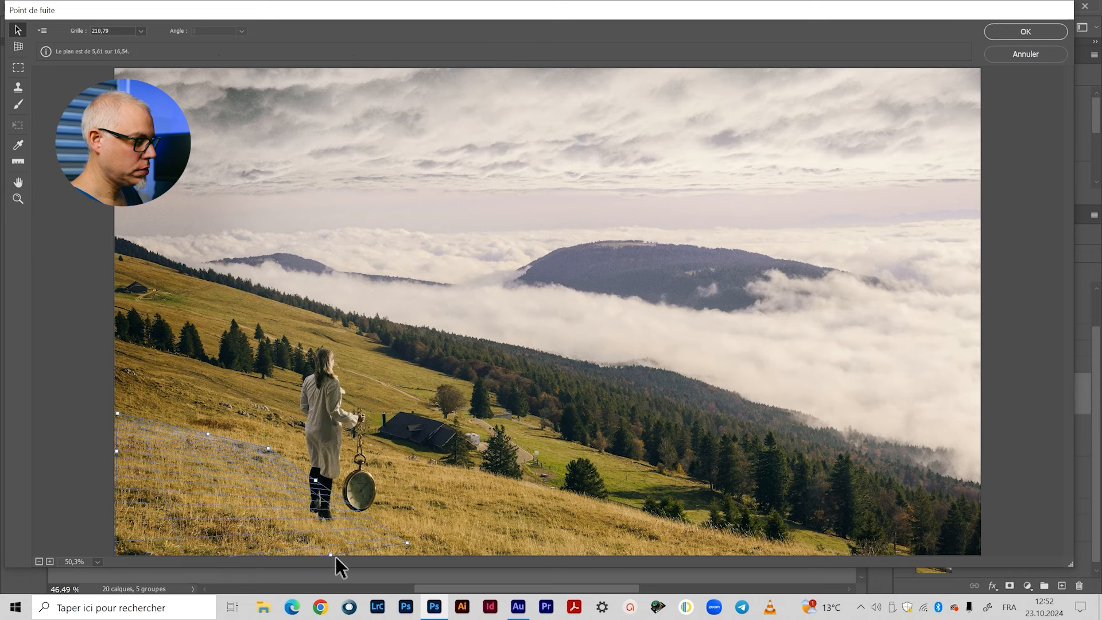
Stretch the perspective plane past the image's lower and left edges, and apply the Vanishing Point filter to save the grid.
click(38, 561)
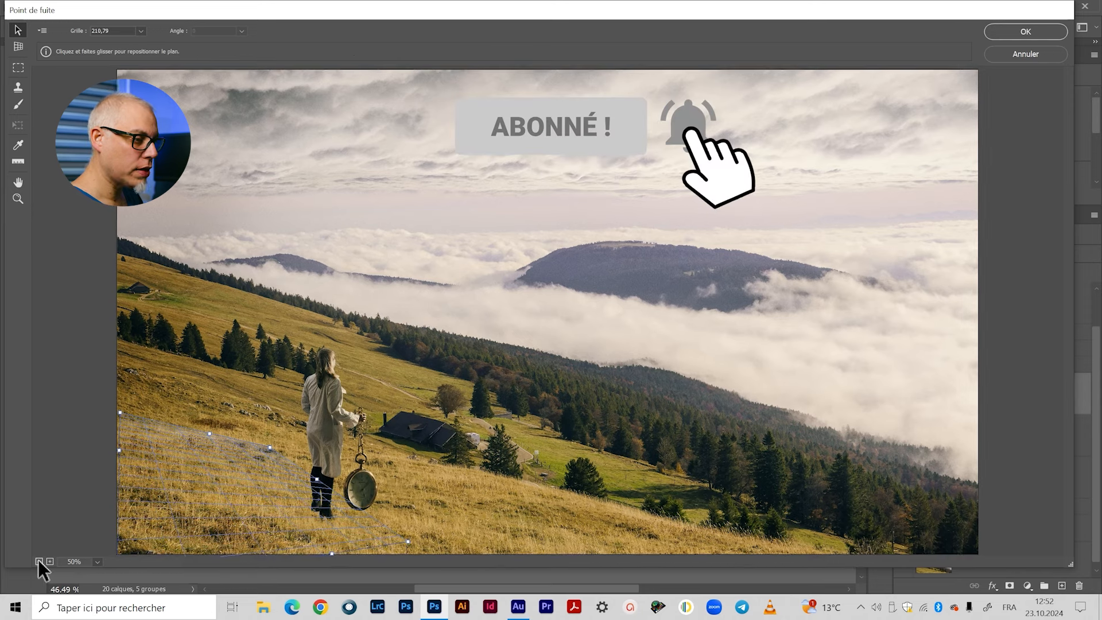
click(38, 561)
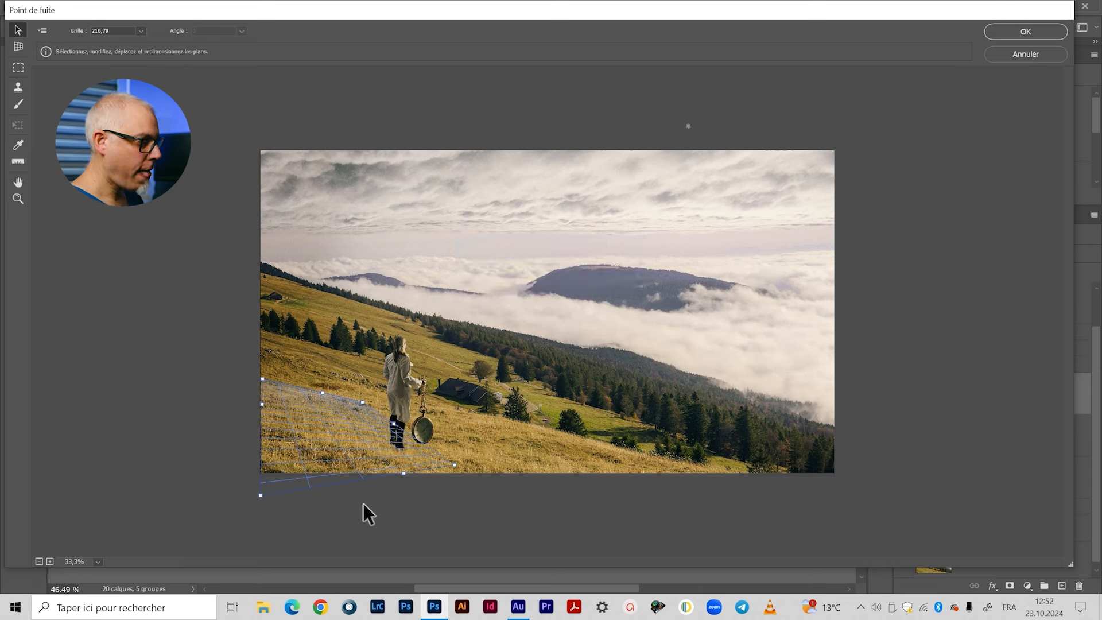
drag(401, 474, 419, 494)
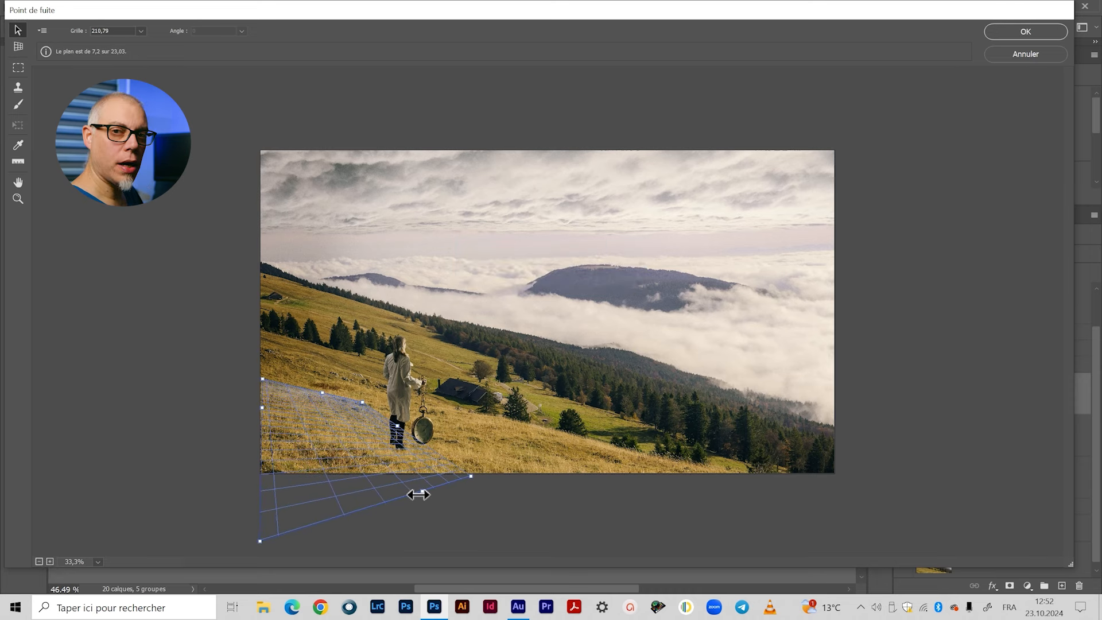
drag(261, 409, 256, 408)
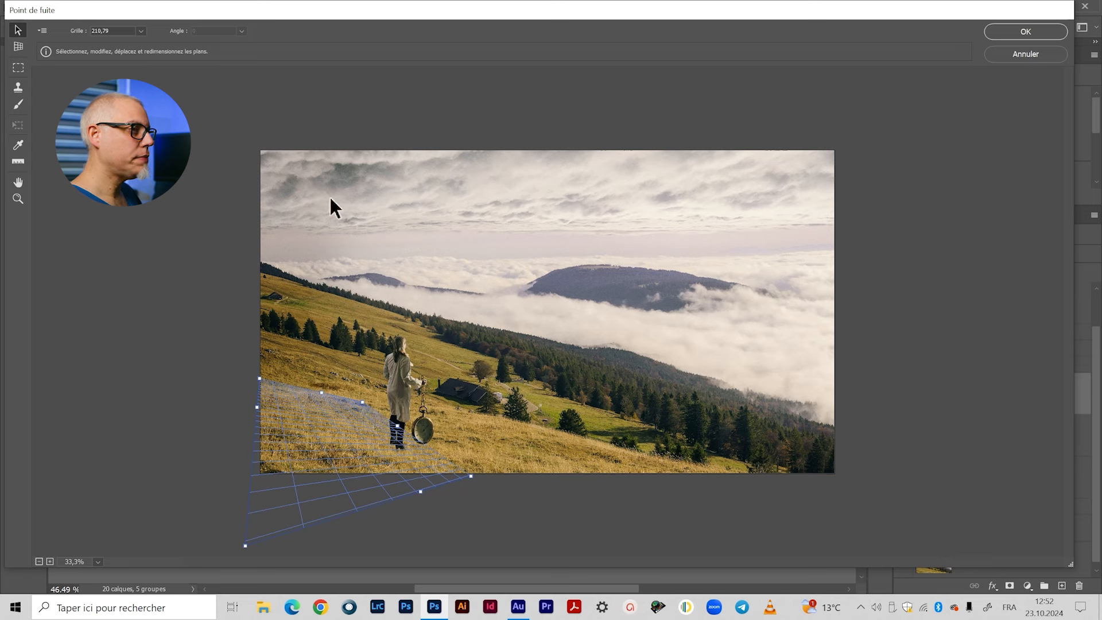
click(50, 562)
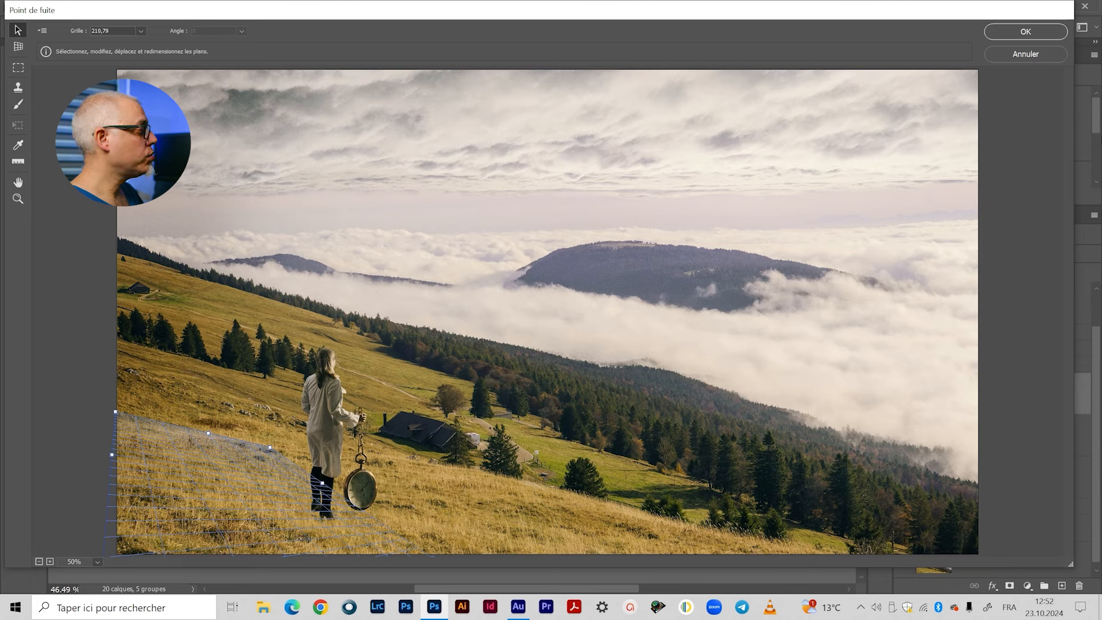
click(1035, 33)
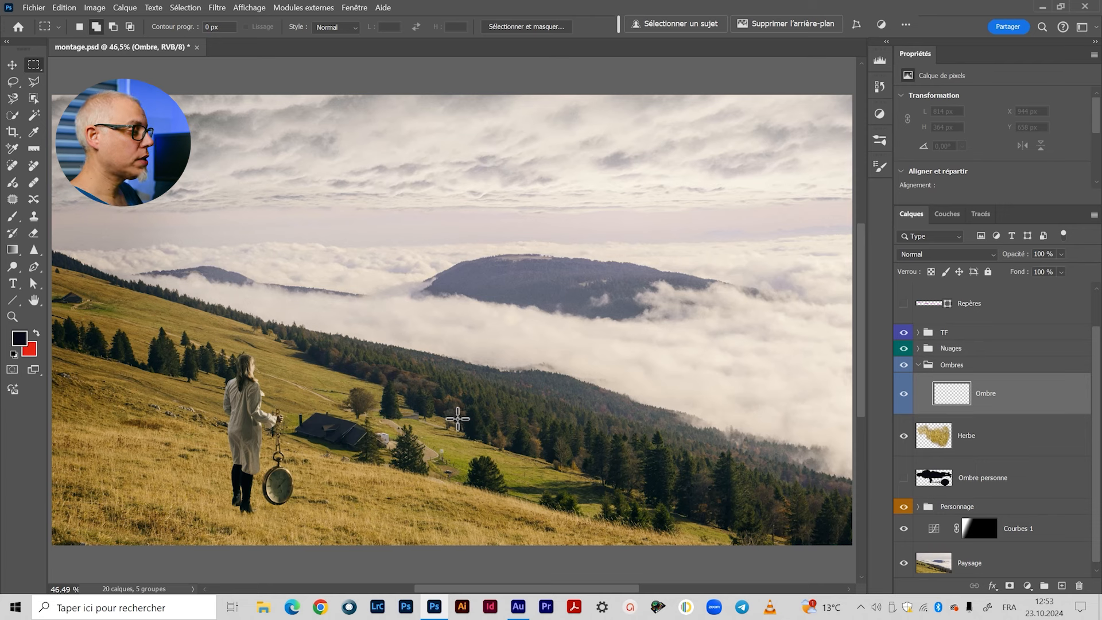
Reopen the Vanishing Point filter on the Ombre layer, check the whole saved perspective plane, and cancel without changes.
click(216, 8)
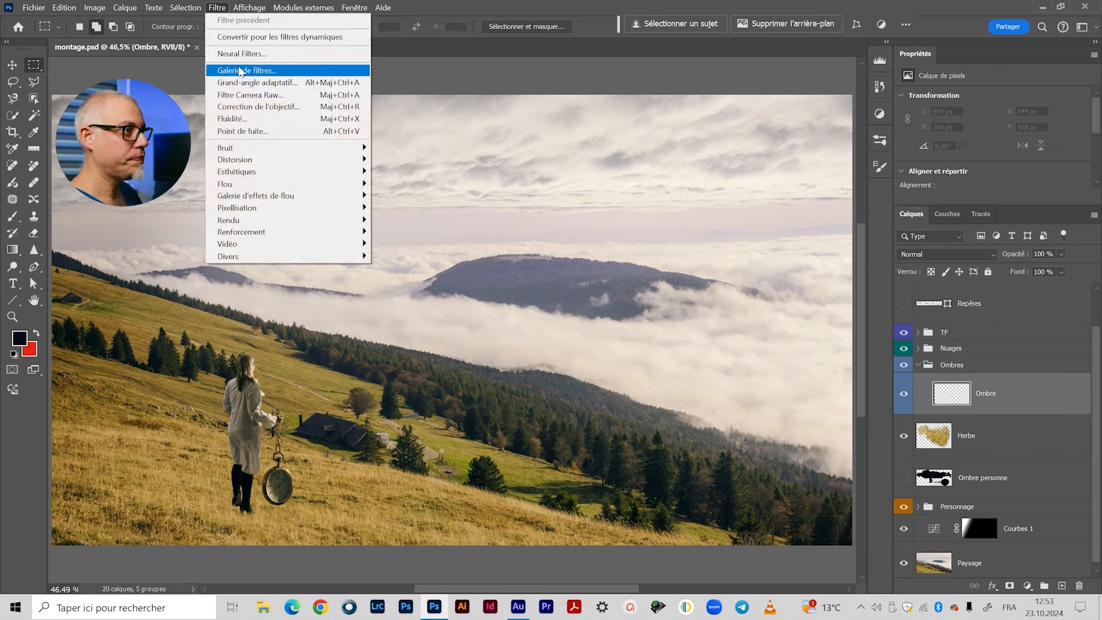
click(260, 132)
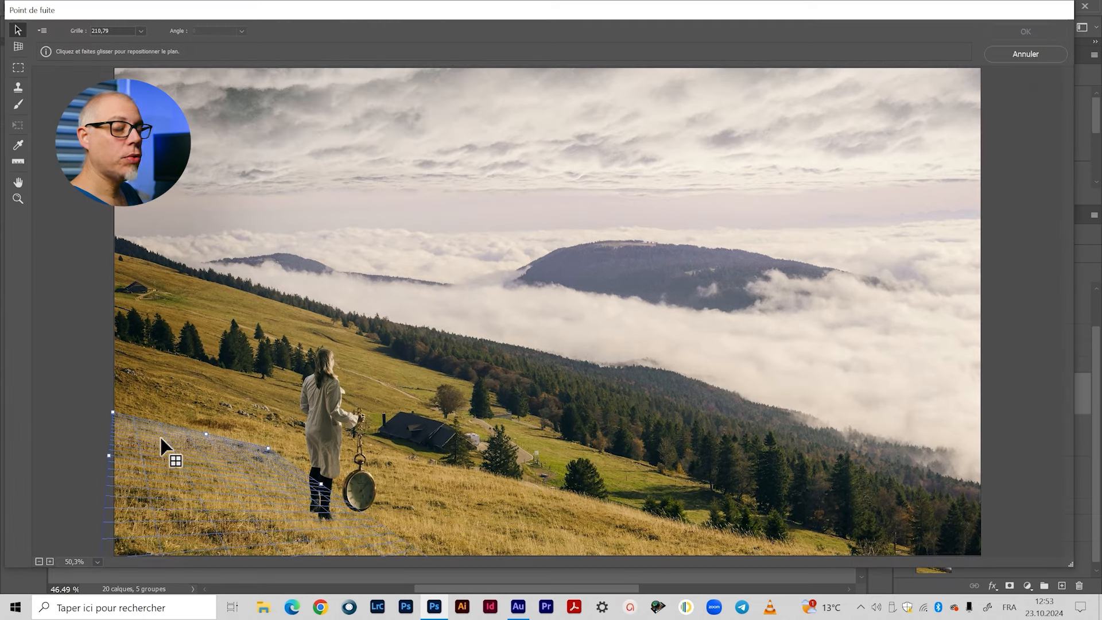
click(38, 562)
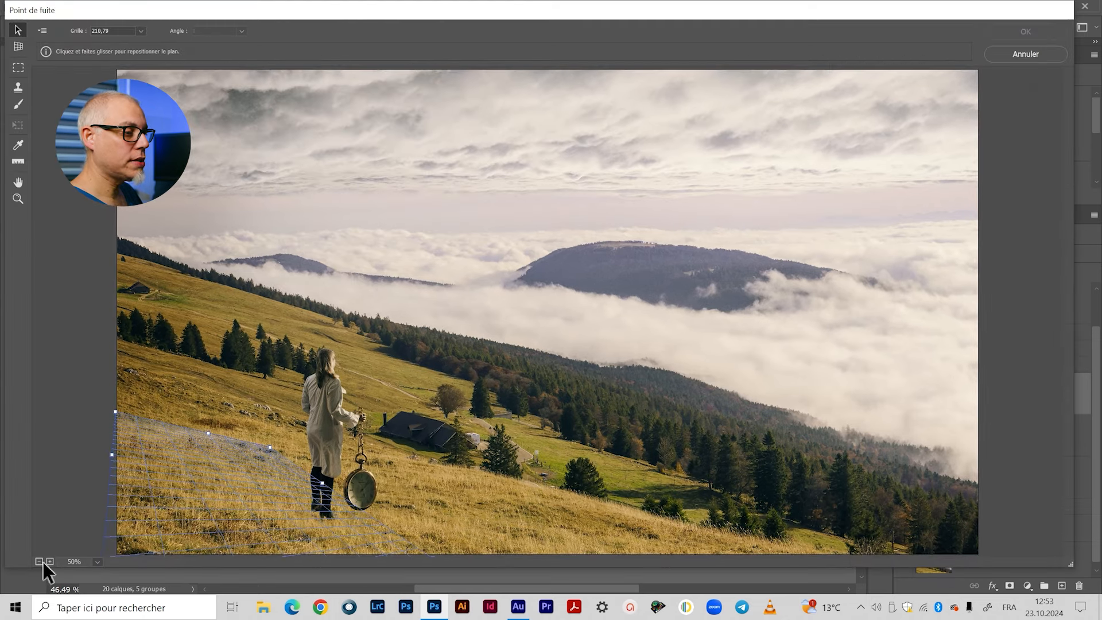
click(39, 562)
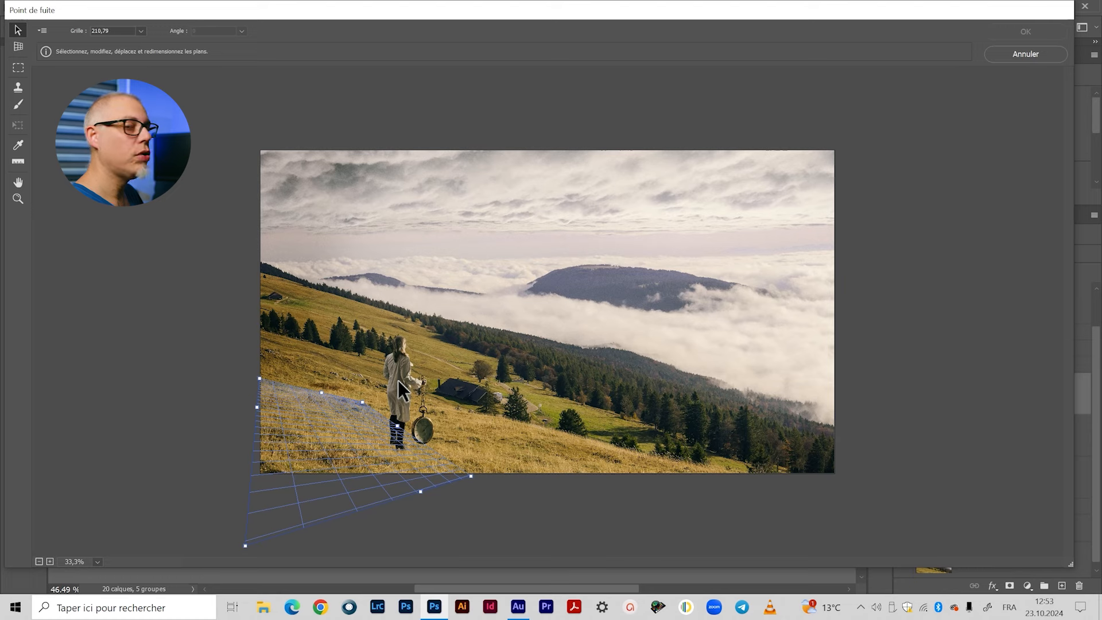
click(998, 57)
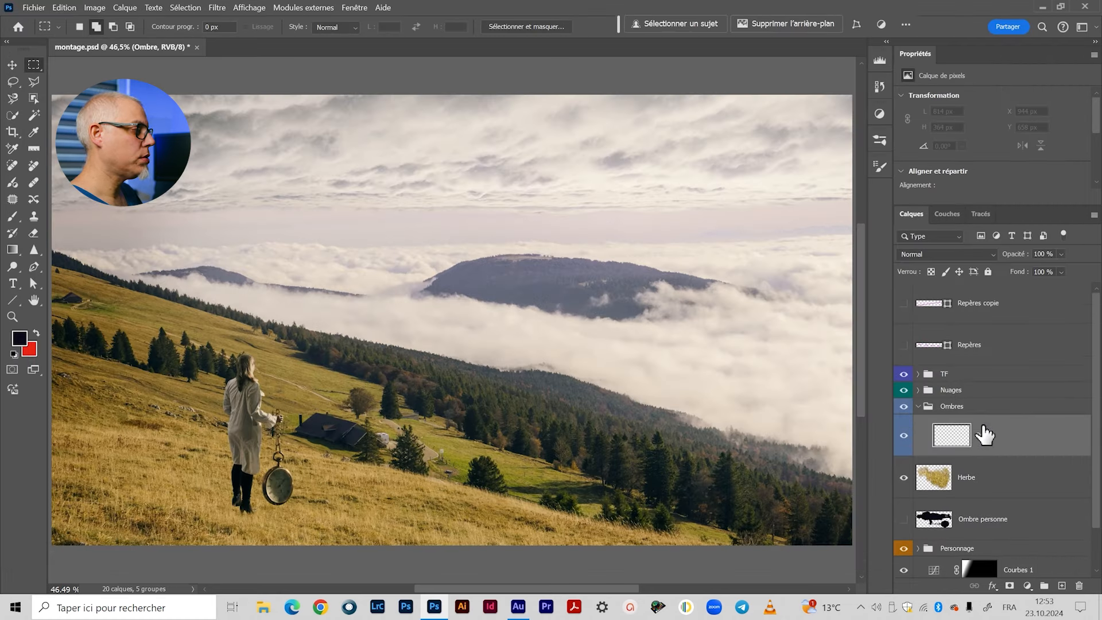
Show the two magenta guide lines by making the Repères and Repères copie layers visible.
click(904, 345)
click(904, 303)
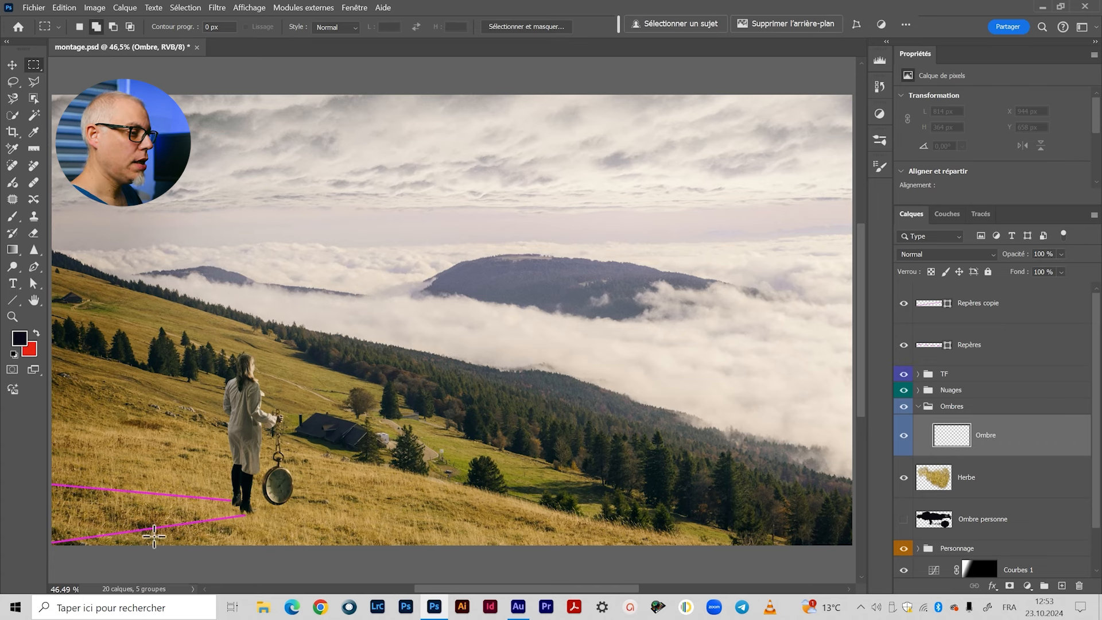
Draw a slightly sloping line shape about 1934 px long across the sky with the Line tool.
click(12, 305)
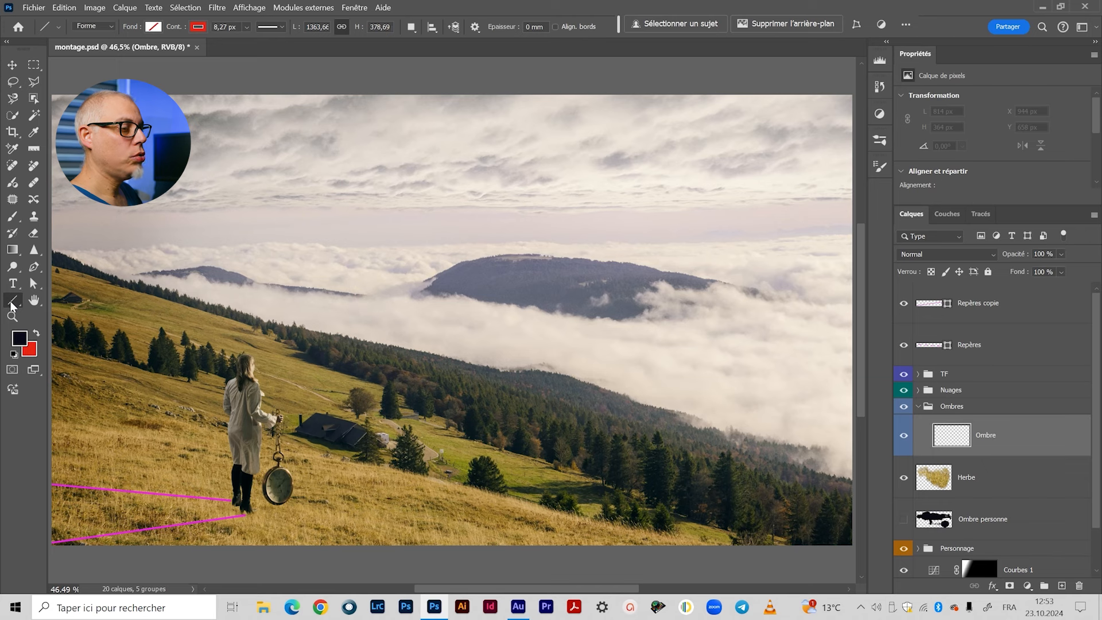
right_click(12, 305)
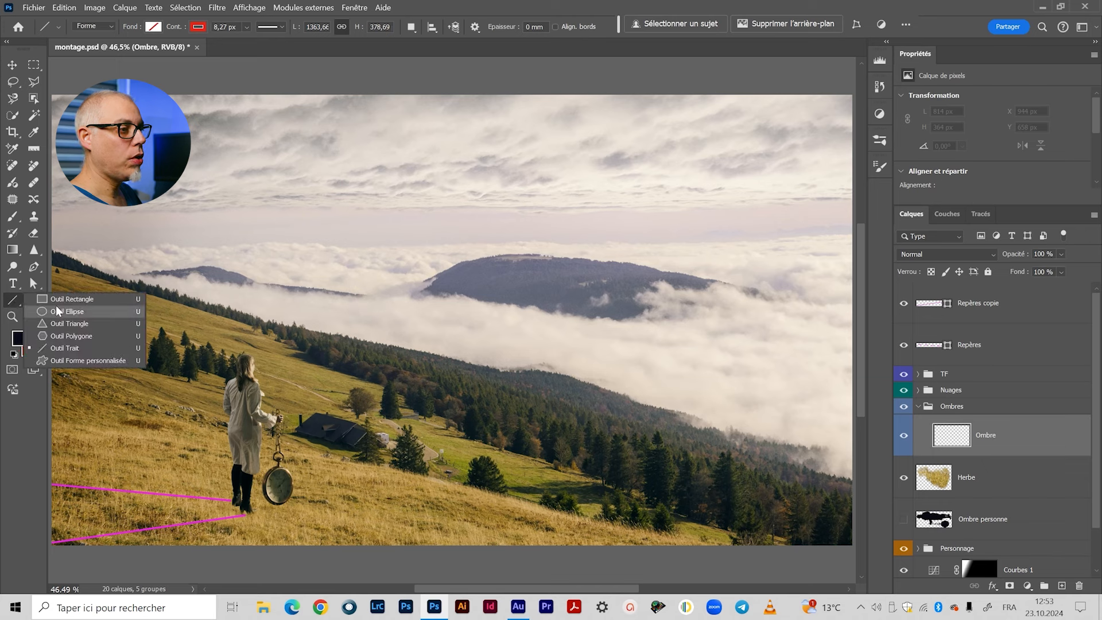
click(68, 349)
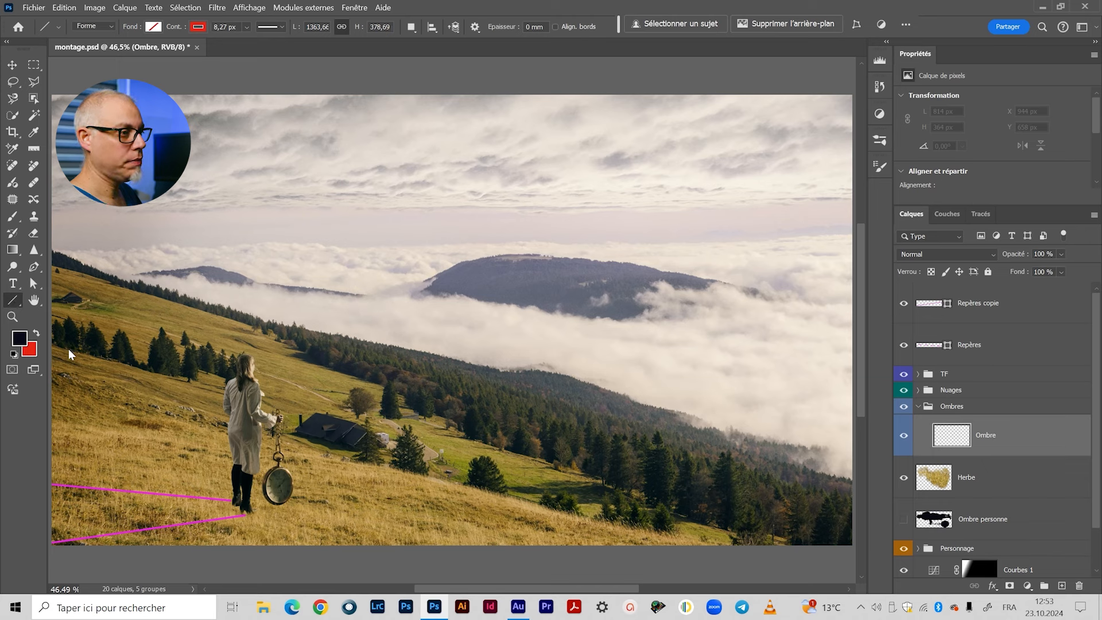
right_click(17, 304)
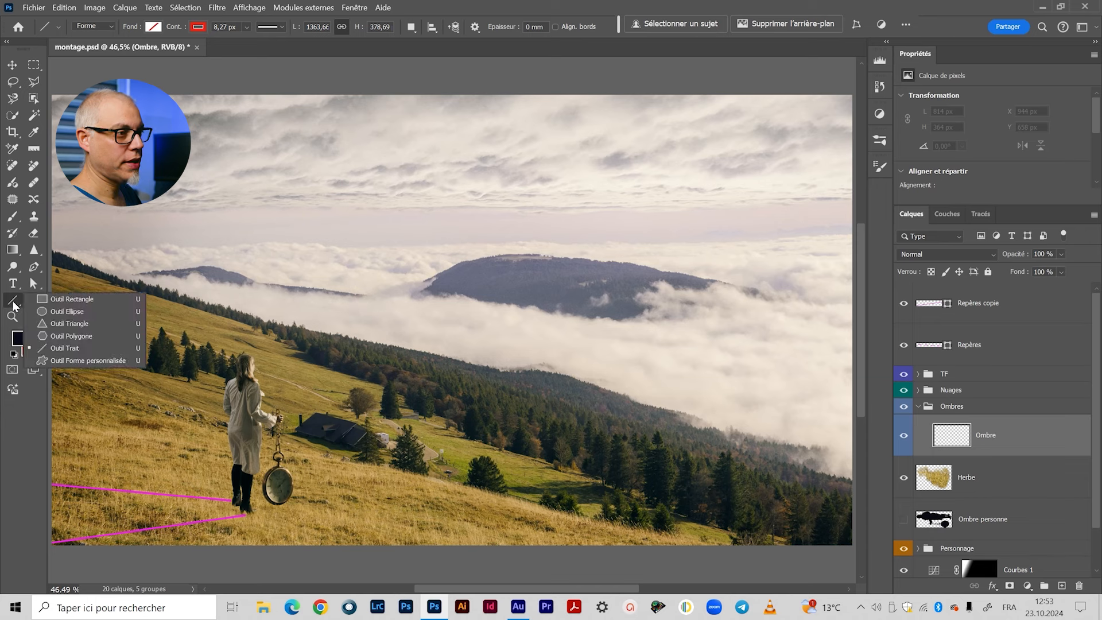
click(63, 348)
click(1031, 314)
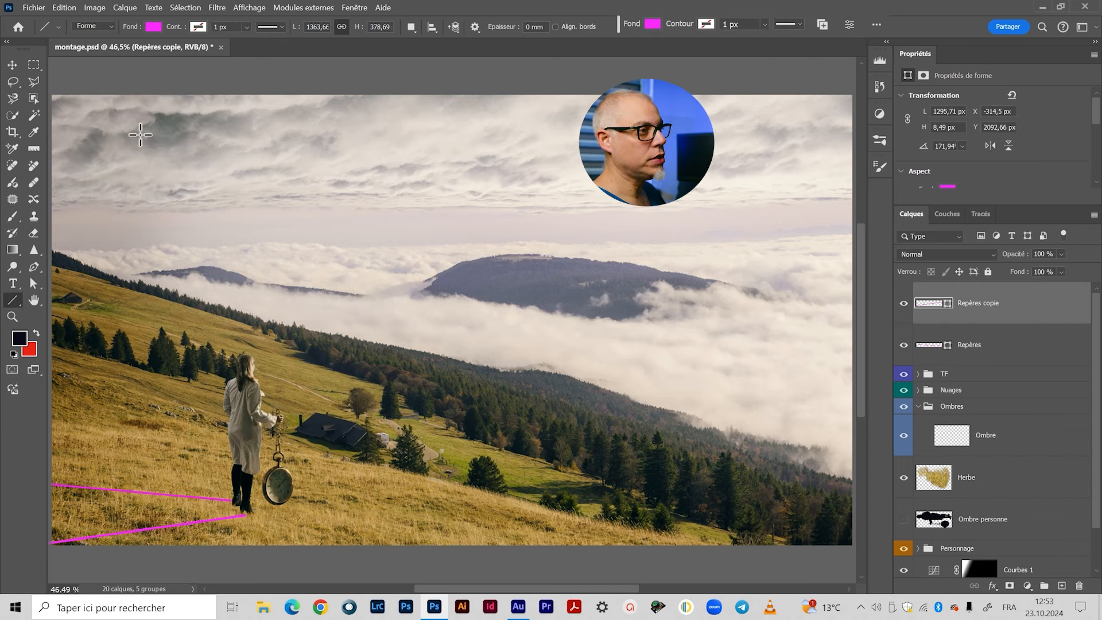
drag(133, 148, 519, 168)
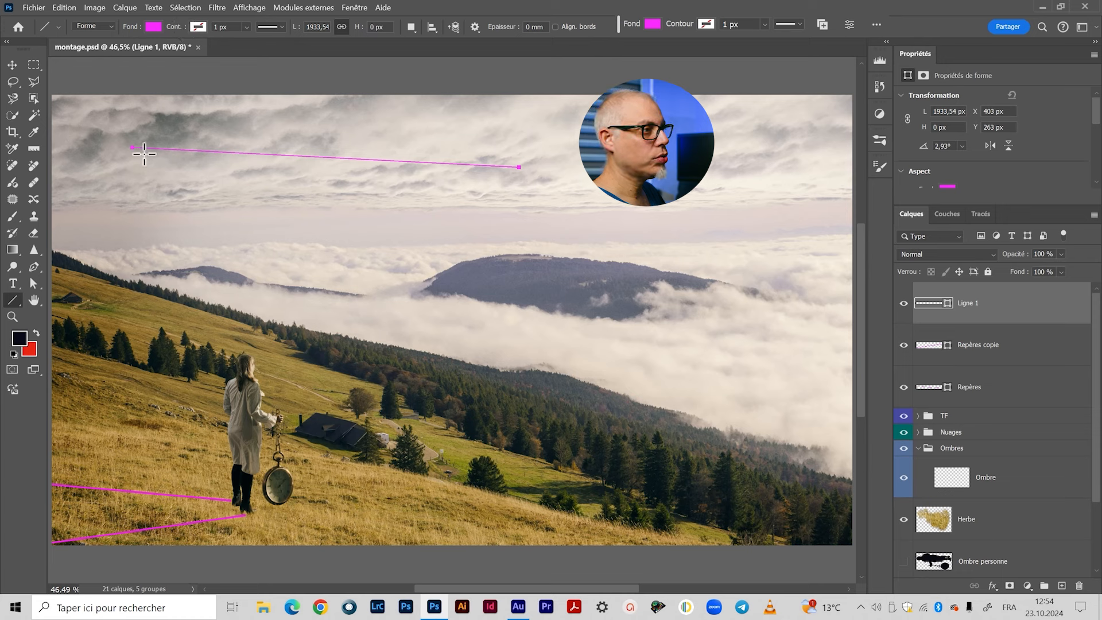
Give the sky line no fill and a red stroke 12.12 px thick.
click(154, 28)
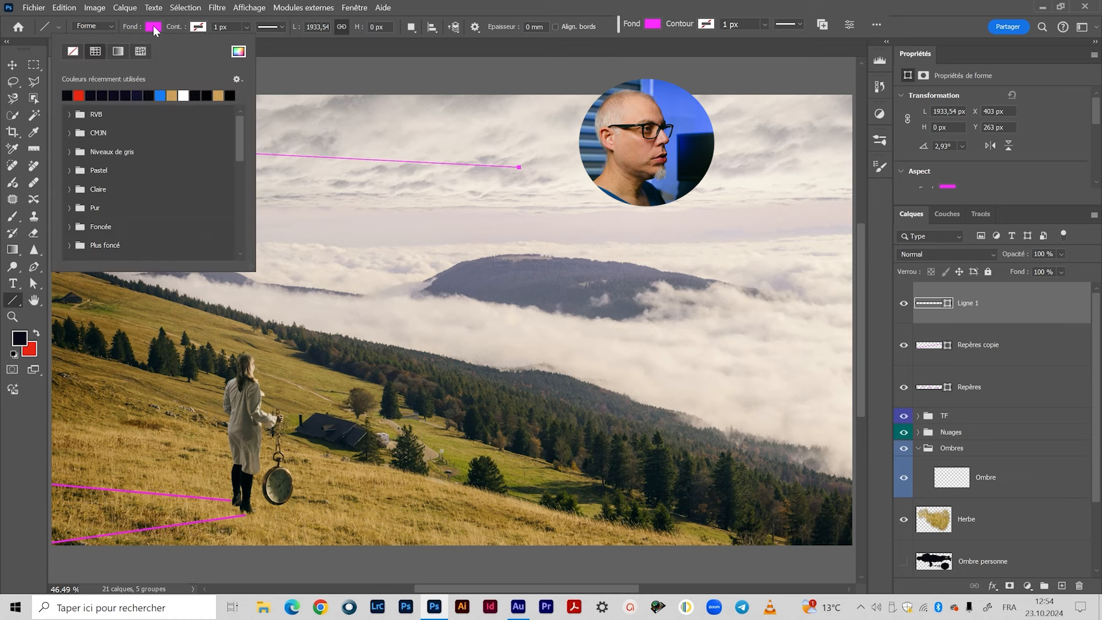
click(73, 52)
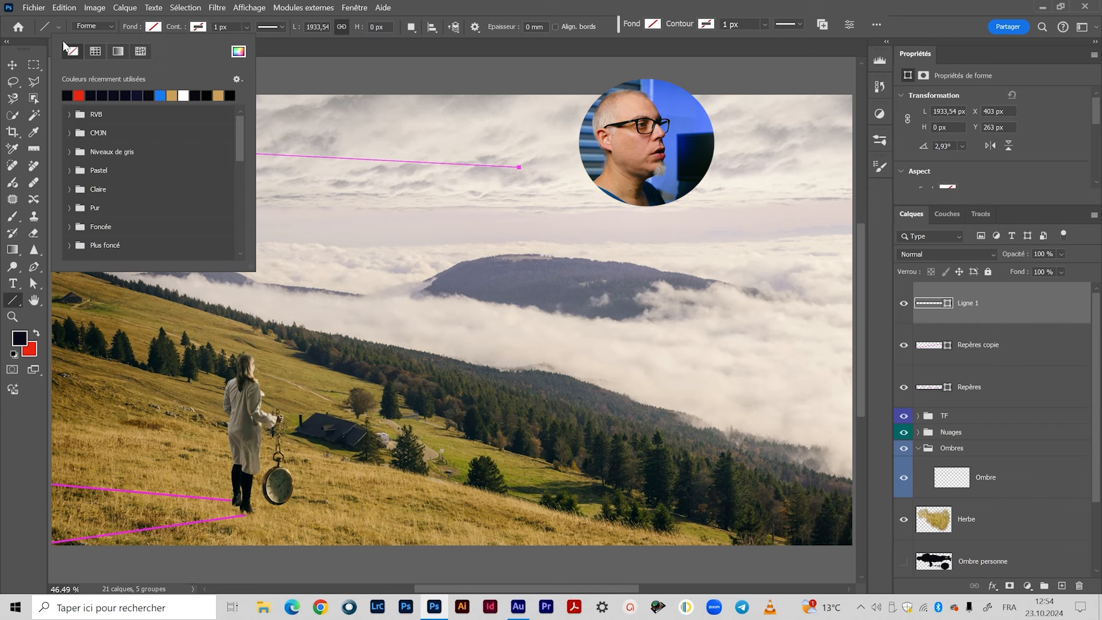
click(201, 27)
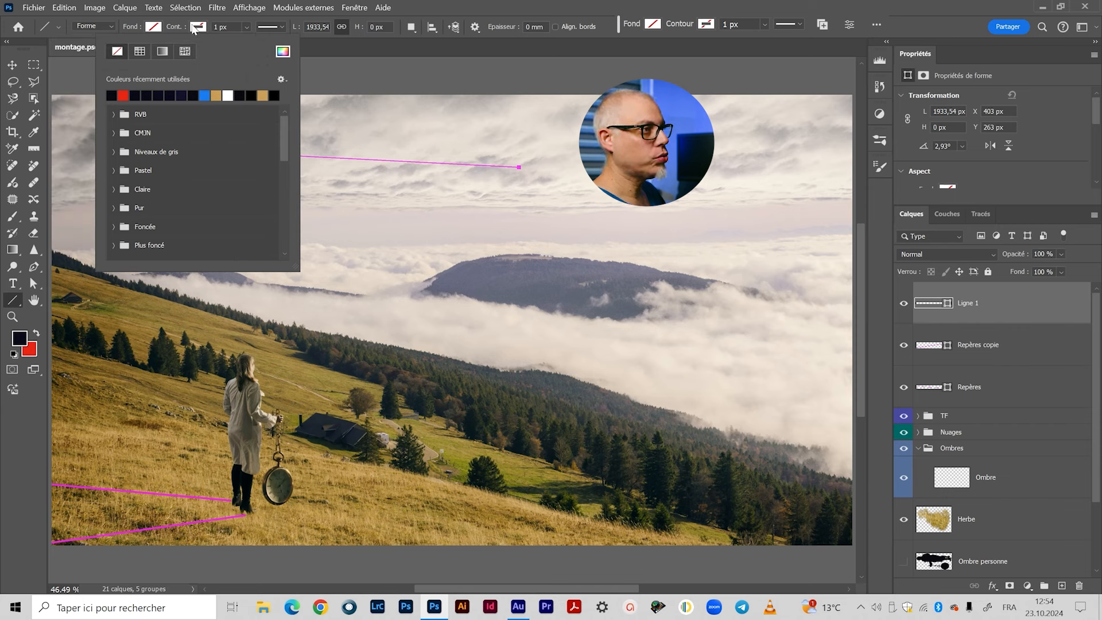
click(127, 98)
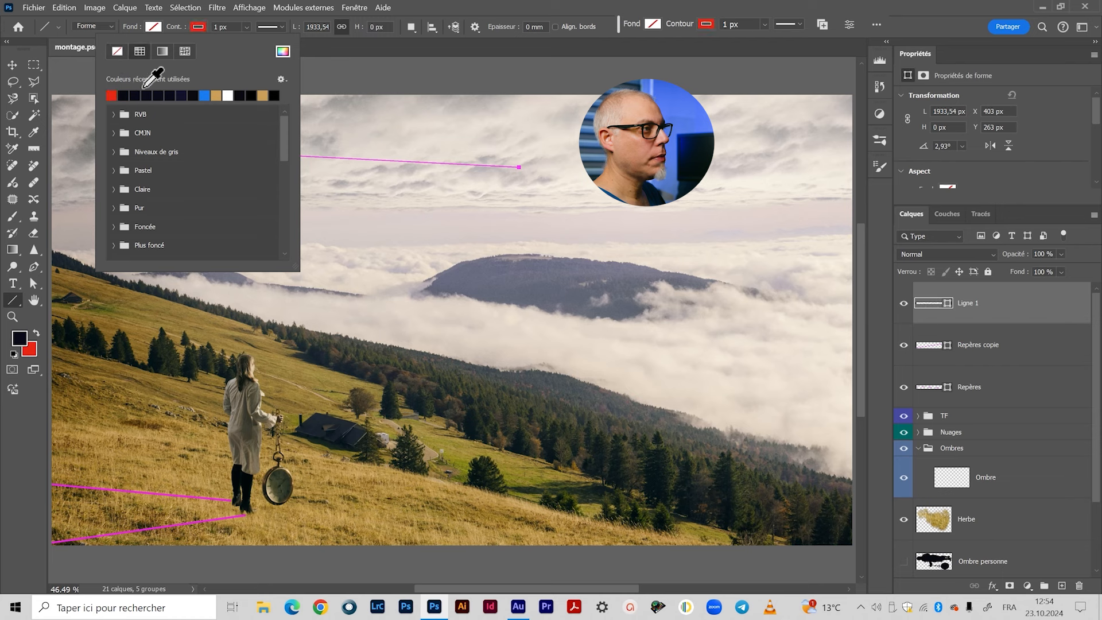
click(201, 27)
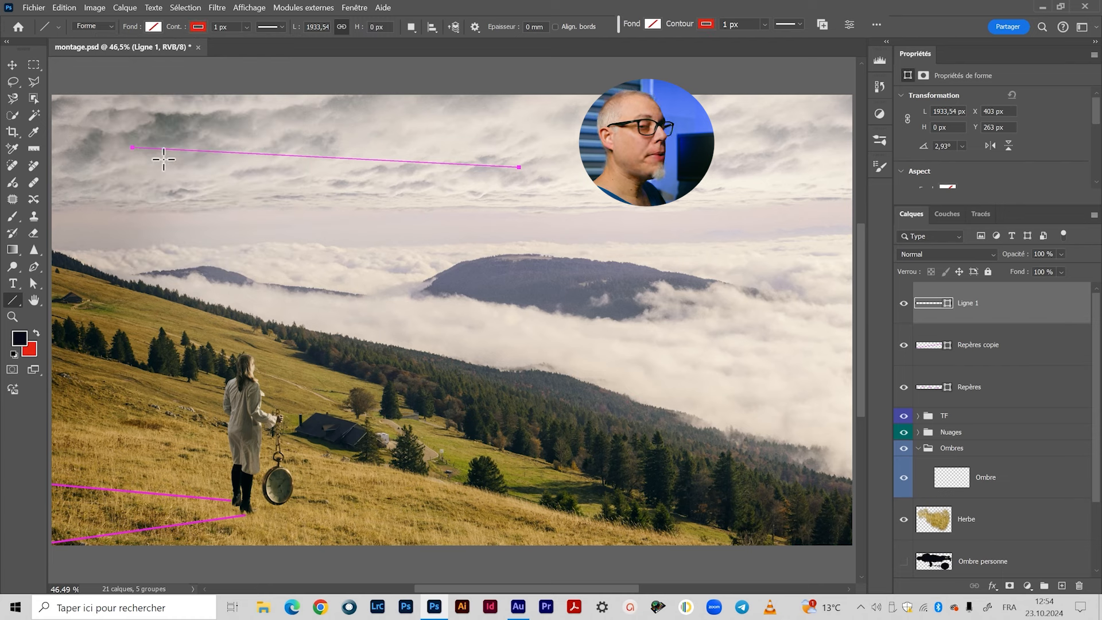
click(247, 28)
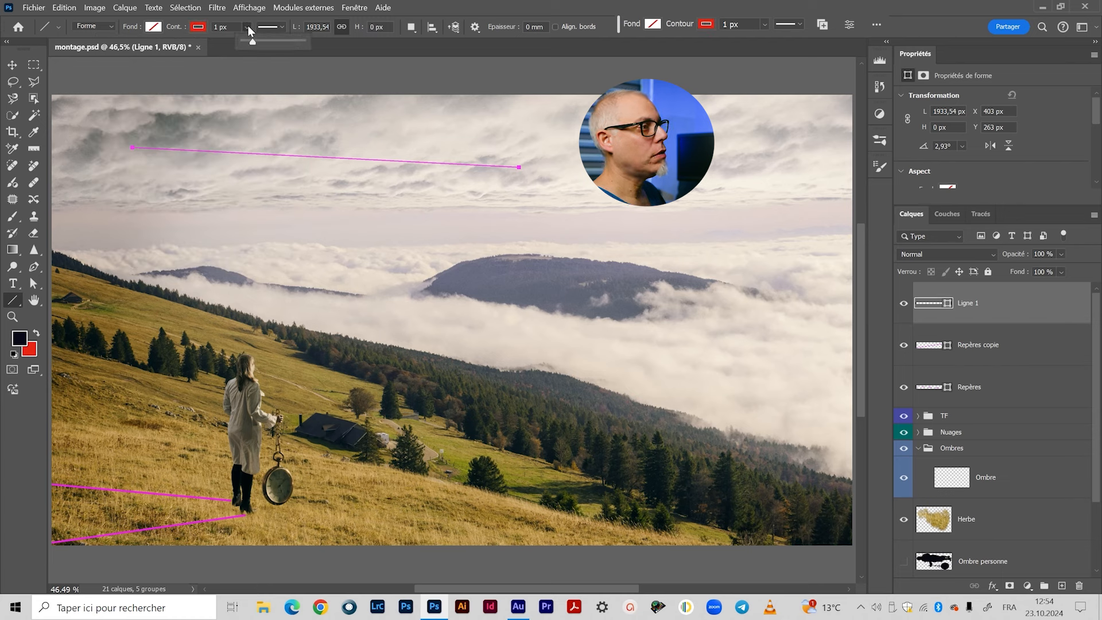
drag(253, 46, 266, 46)
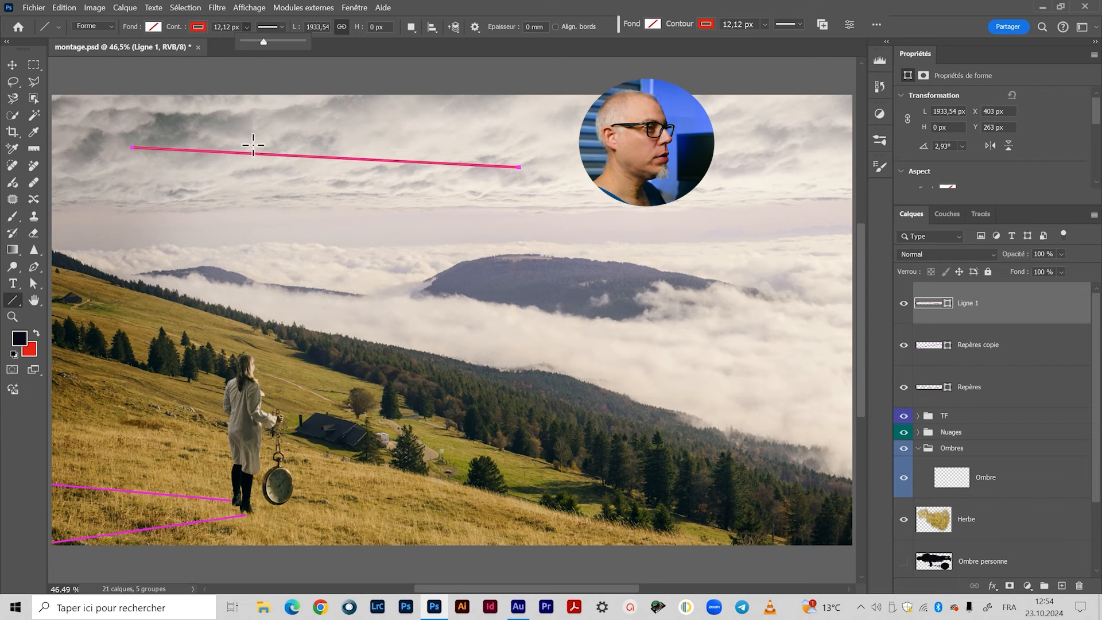
Move the red line slightly lower in the sky, and delete its Ligne 1 layer.
click(22, 68)
drag(264, 155, 271, 180)
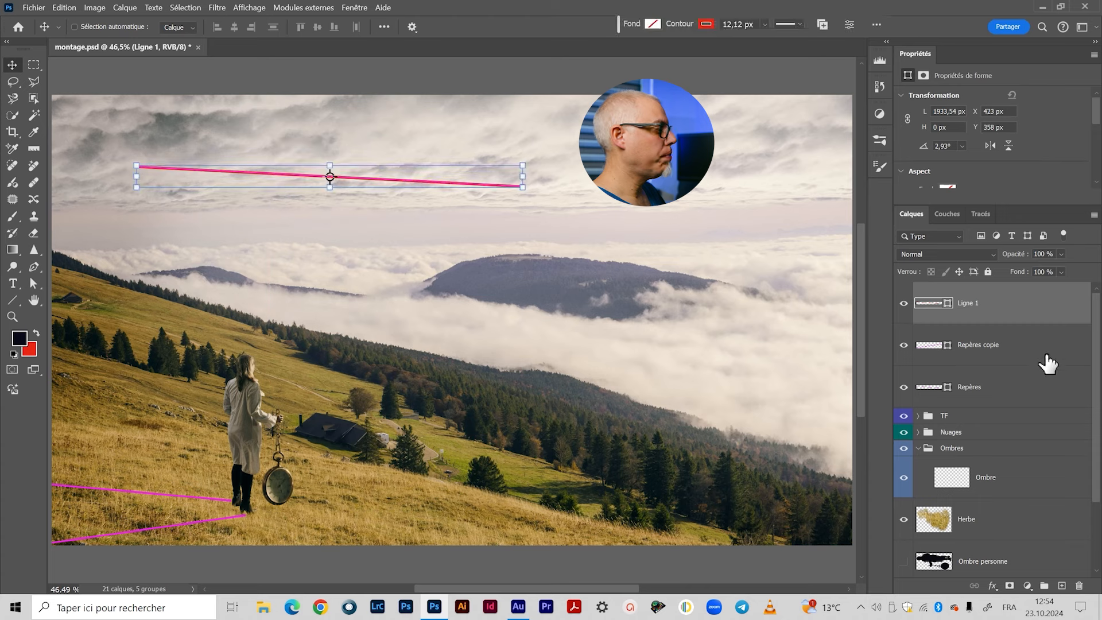
drag(1053, 310, 1080, 586)
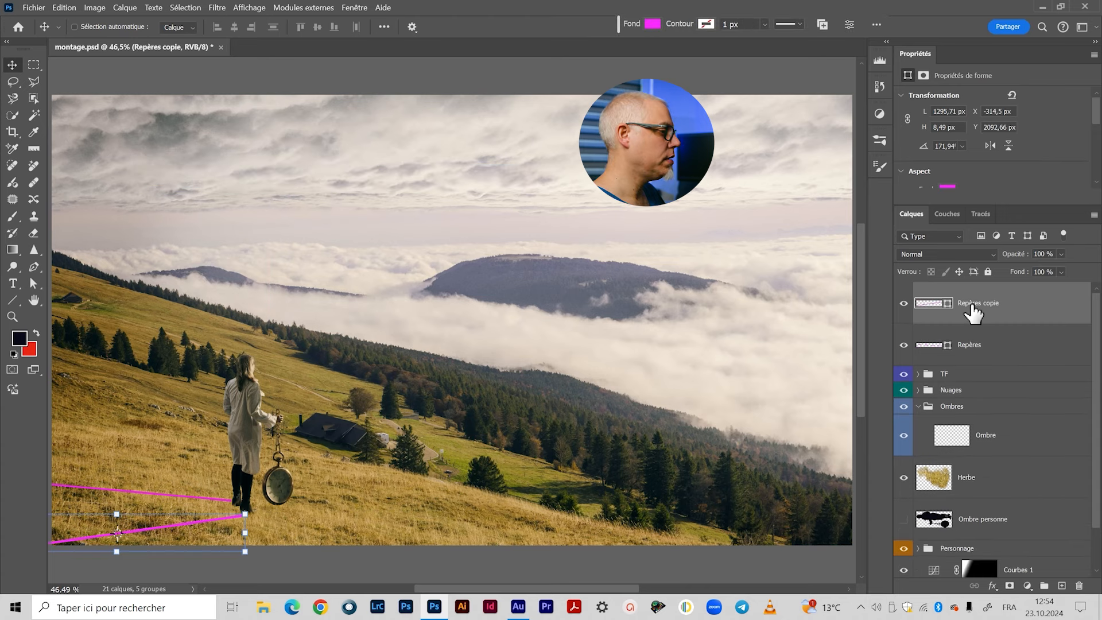
Open the Vanishing Point filter on the Ombre layer and paste the copied silhouette into it.
drag(377, 430, 410, 420)
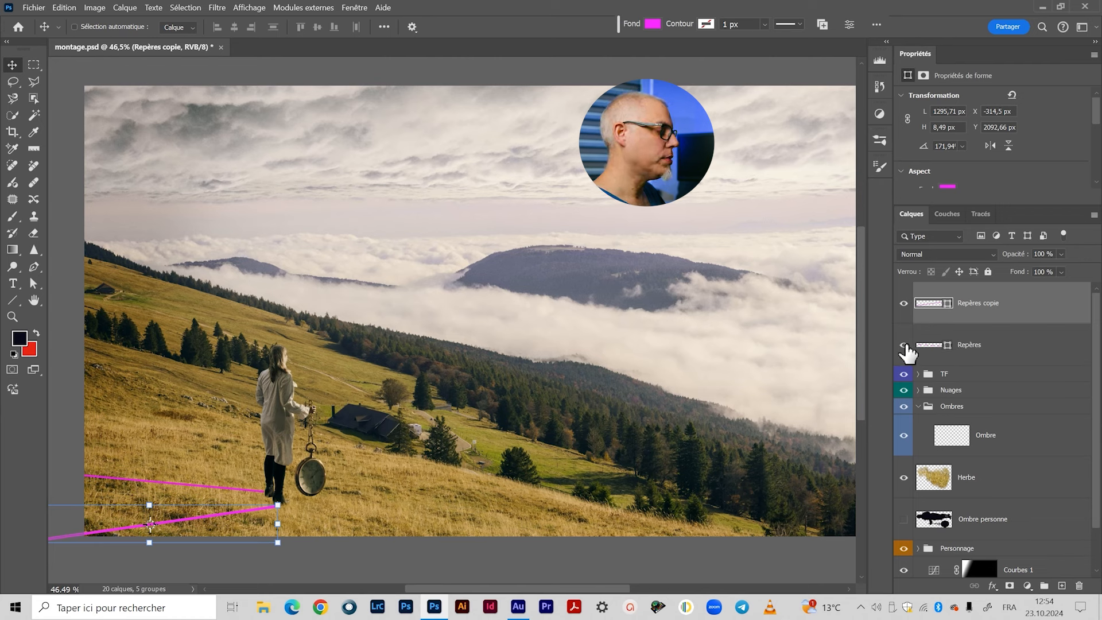
click(1008, 349)
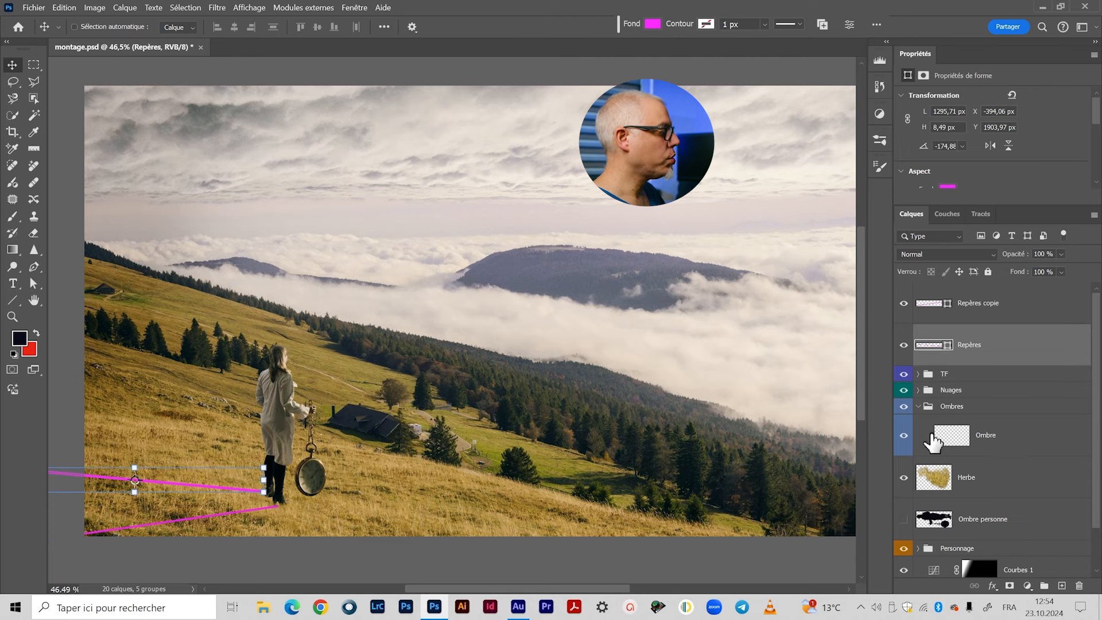
click(1037, 442)
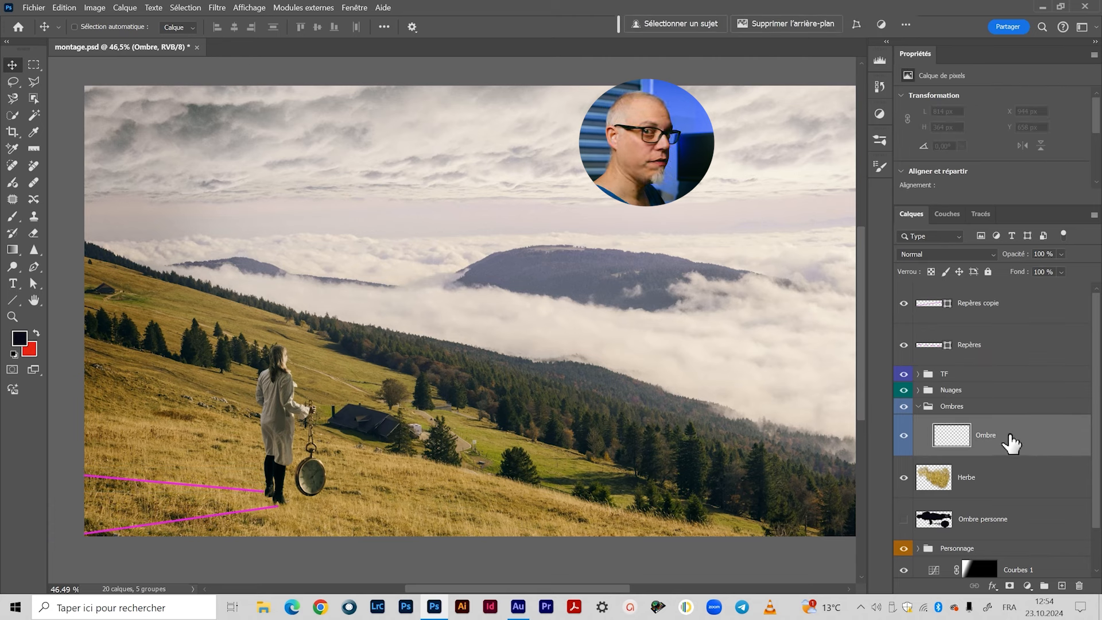
click(220, 9)
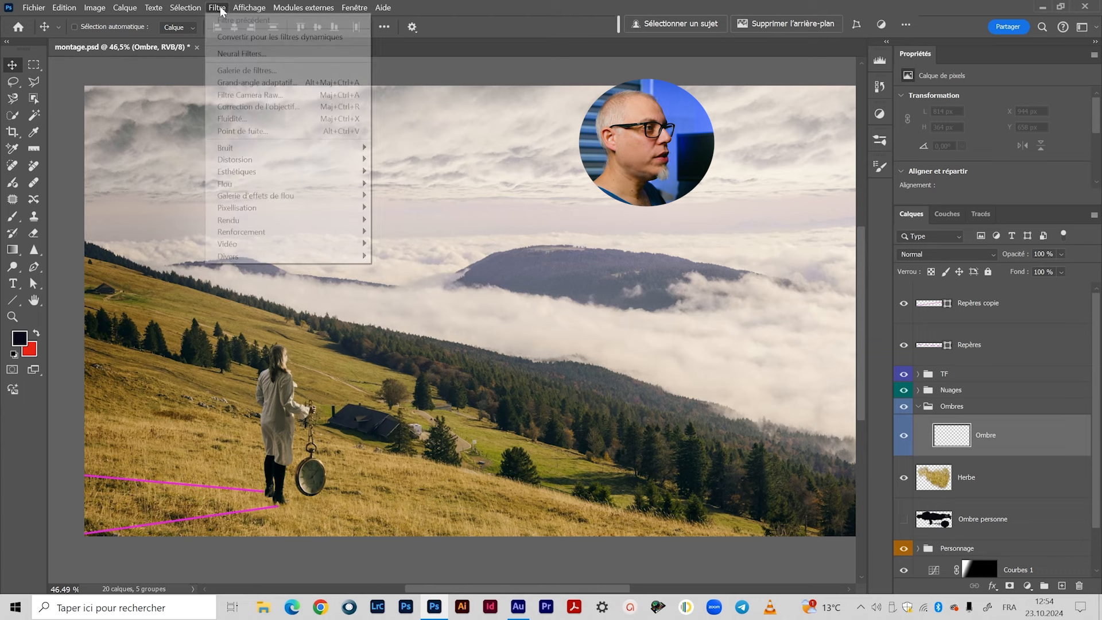
click(250, 131)
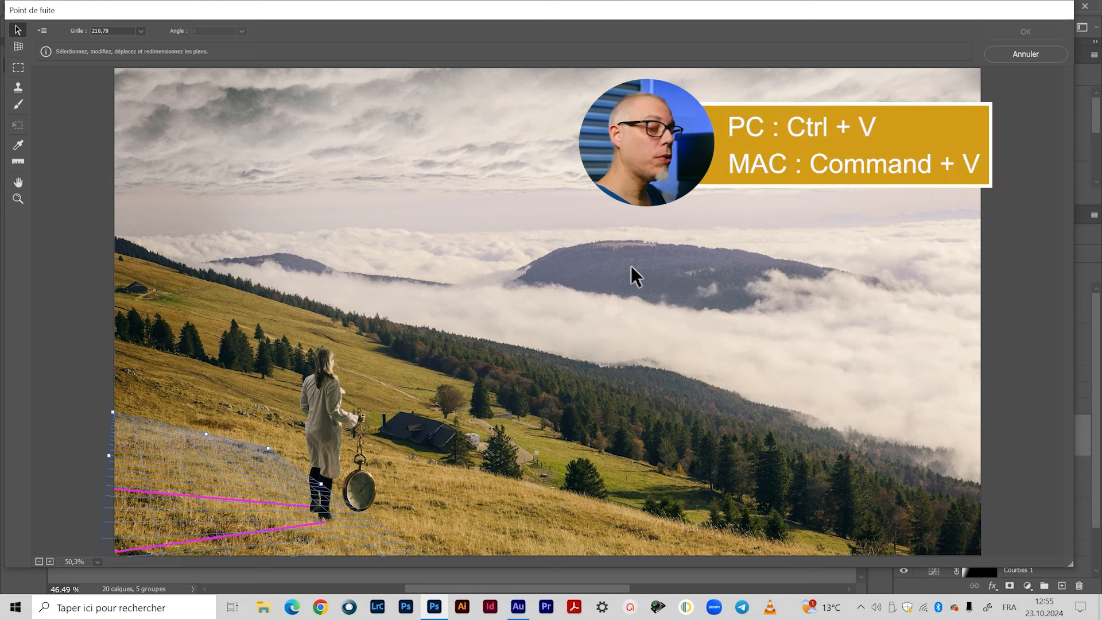
key(ctrl+v)
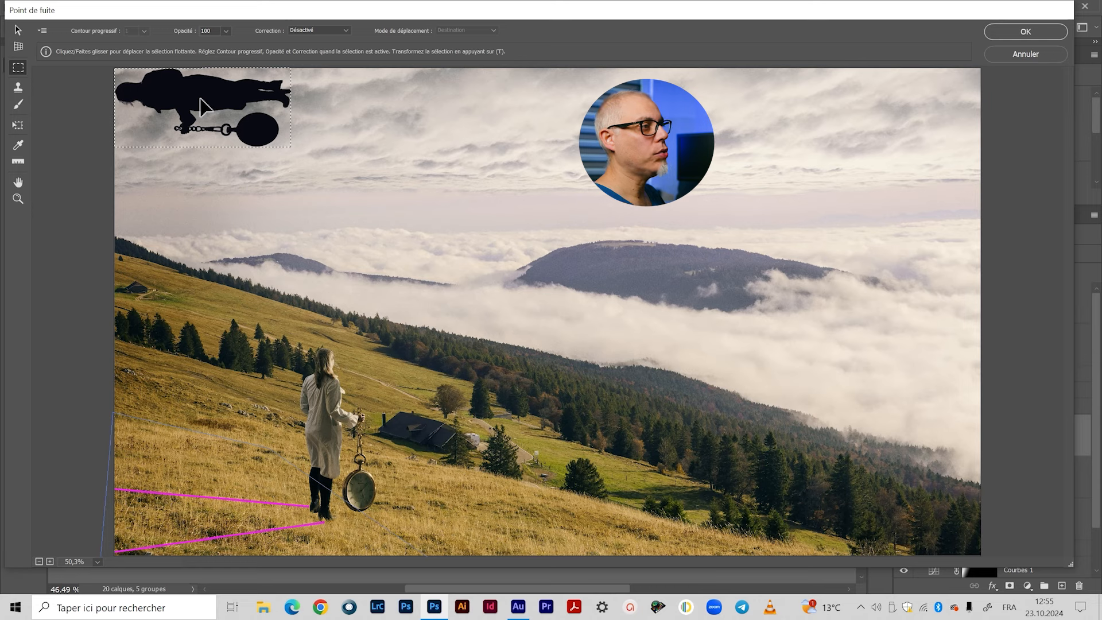
Move the pasted silhouette onto the perspective plane on the grass and slide it along toward the woman's feet.
drag(200, 99, 187, 487)
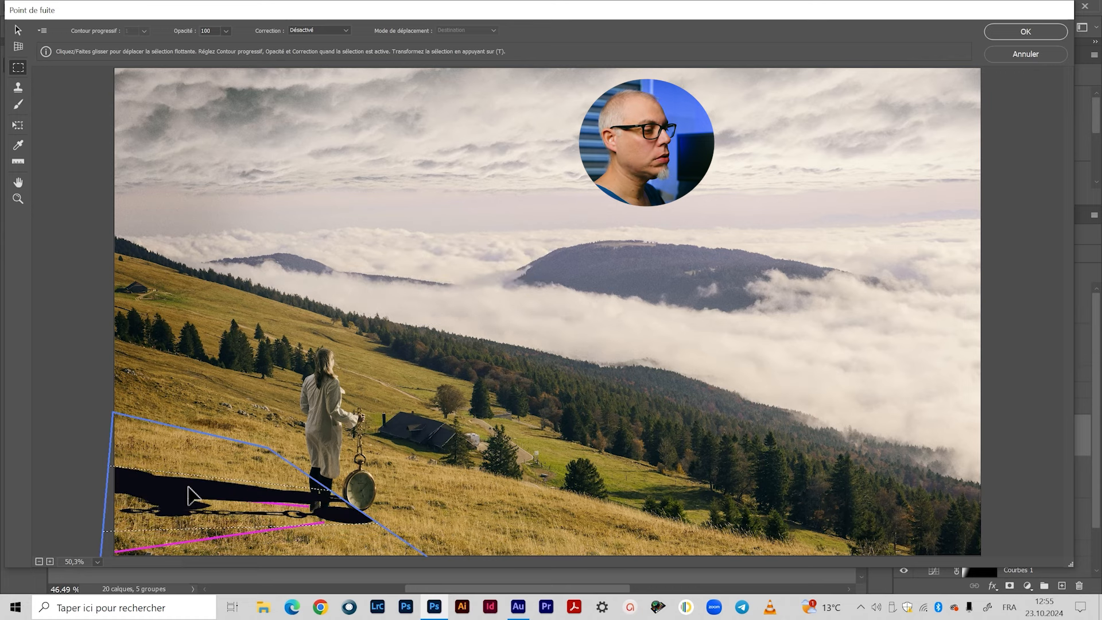
drag(291, 499, 334, 509)
drag(180, 502, 315, 507)
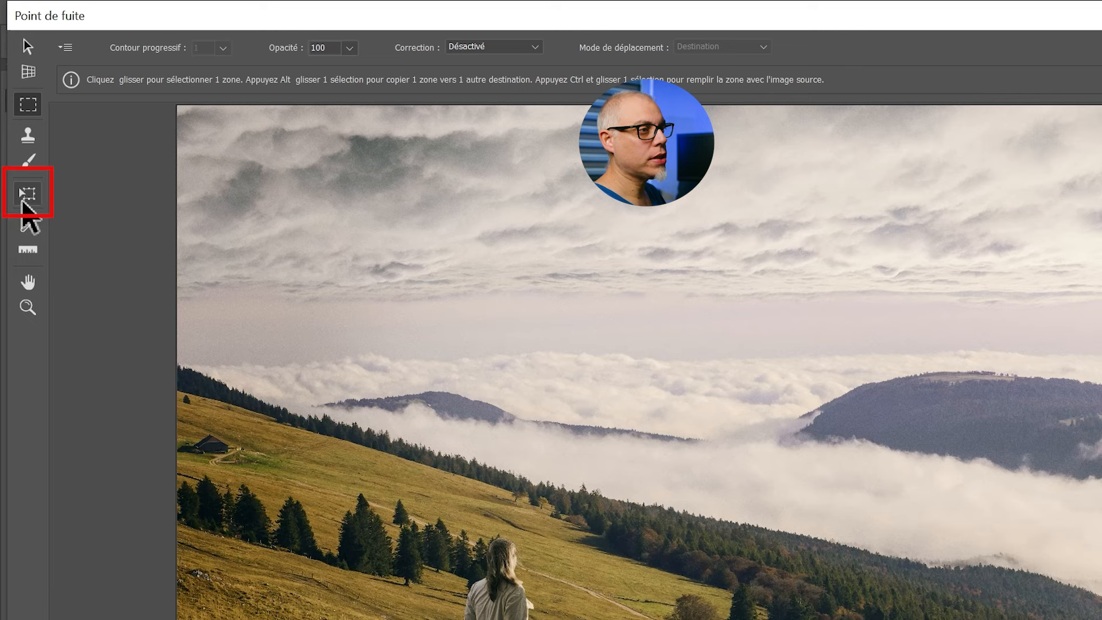
Try shorter and longer versions of the silhouette on the perspective plane with the Transform tool.
click(27, 195)
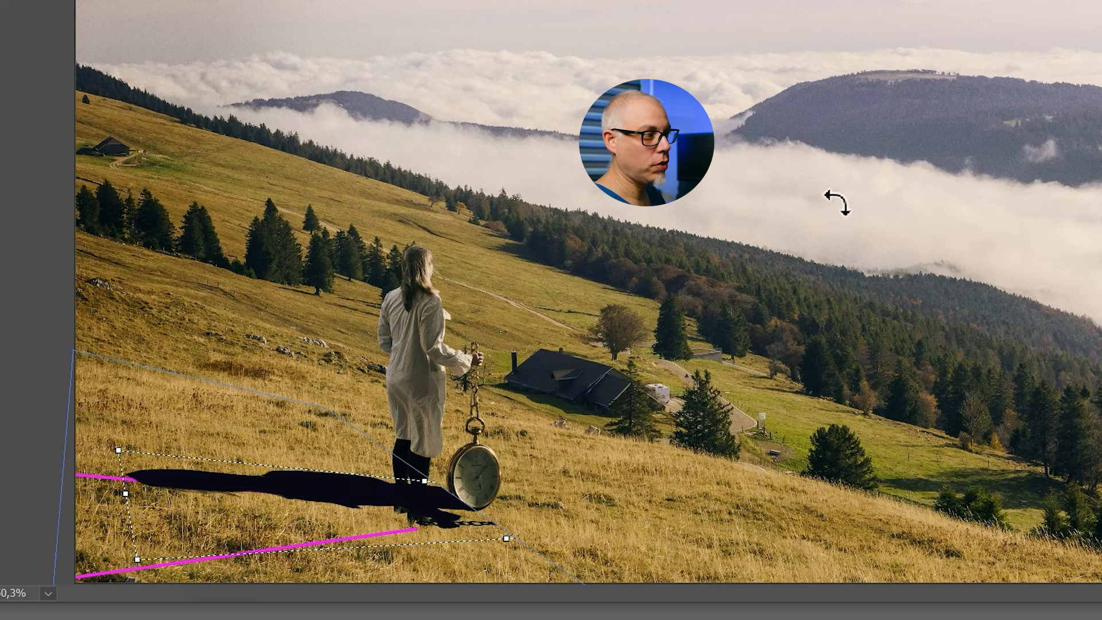
drag(123, 497, 287, 499)
drag(416, 500, 358, 492)
drag(147, 489, 329, 495)
drag(401, 494, 260, 490)
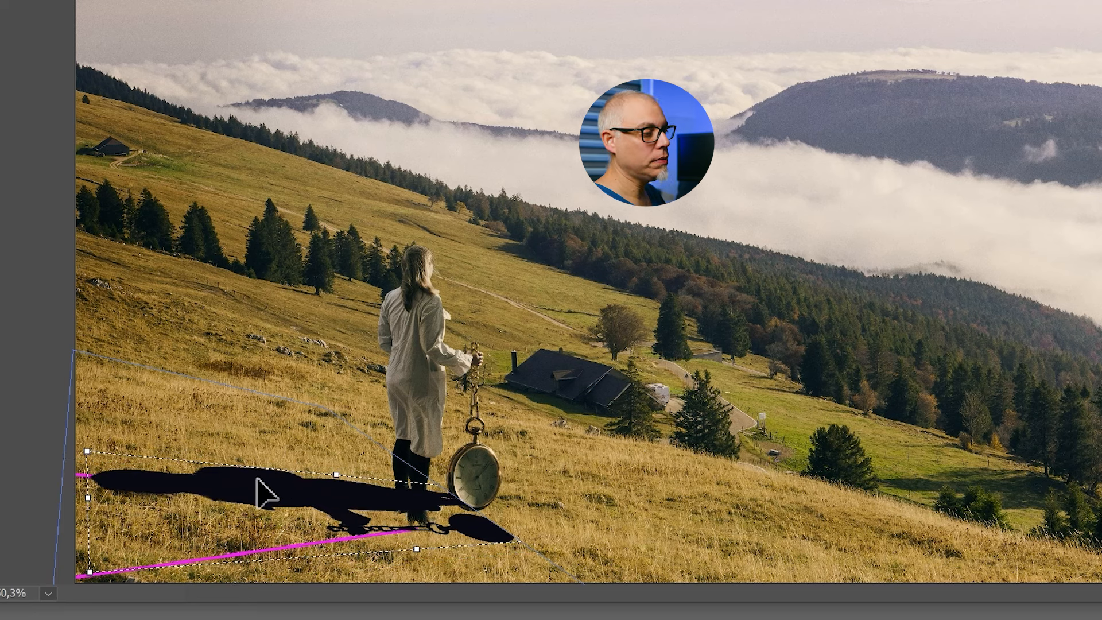
drag(87, 498, 258, 495)
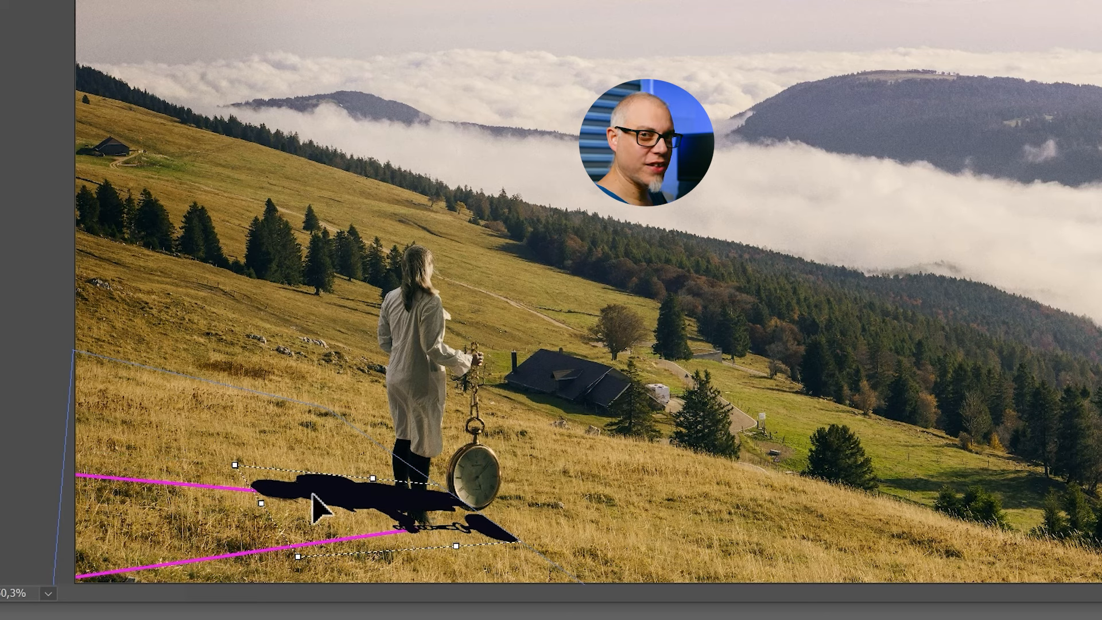
Lengthen the silhouette on the perspective plane toward the photo's left edge and align its feet with the woman's boots.
drag(409, 512, 270, 529)
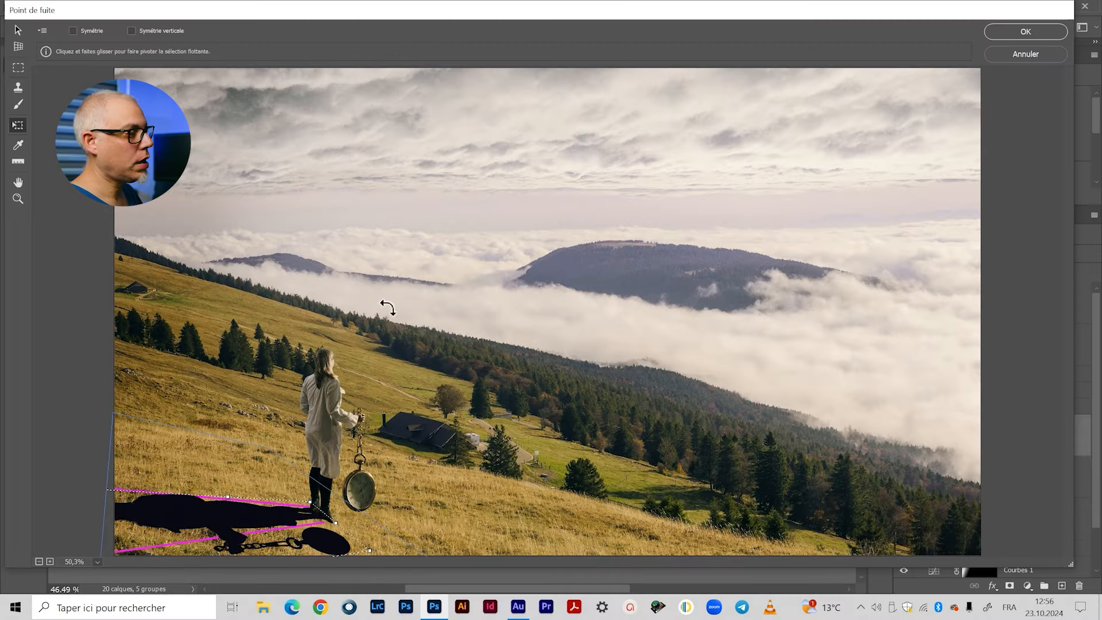
drag(233, 521, 236, 524)
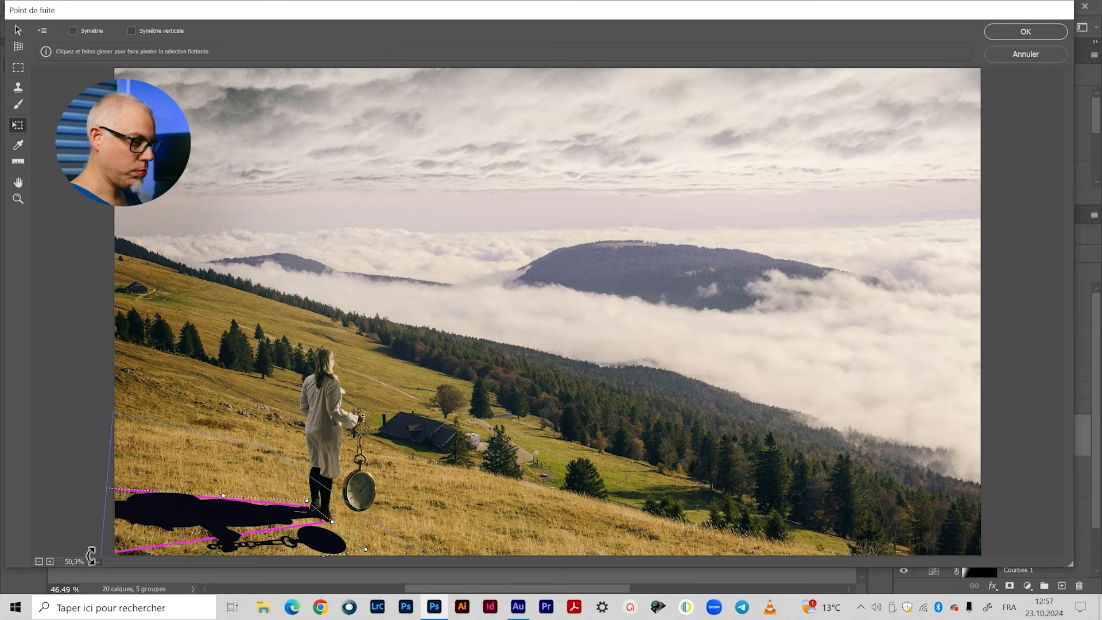
click(50, 562)
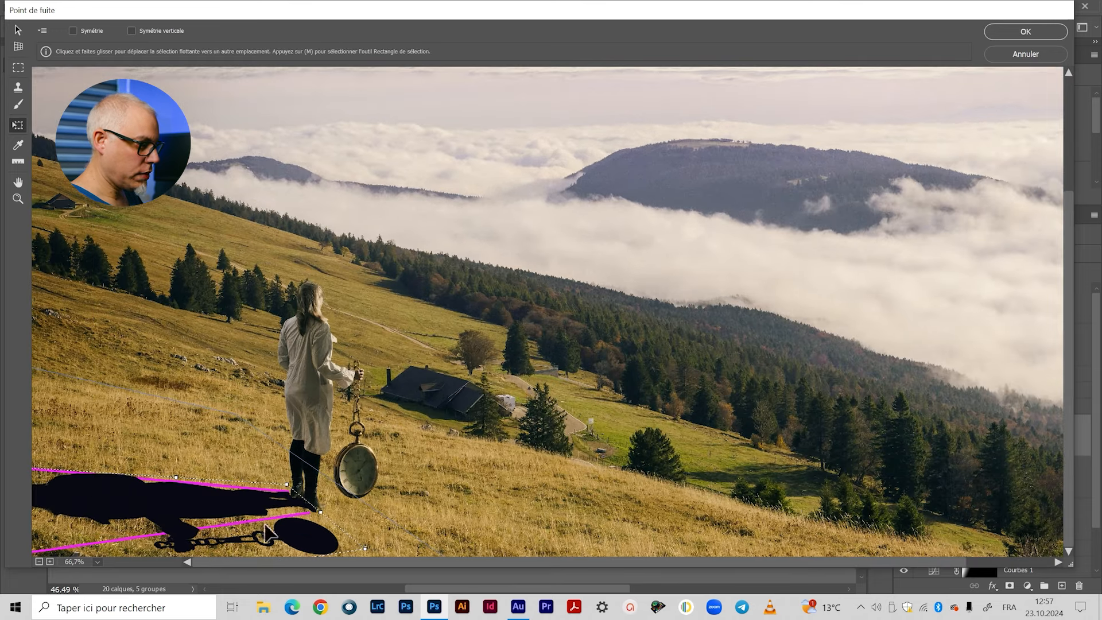
drag(243, 515, 251, 509)
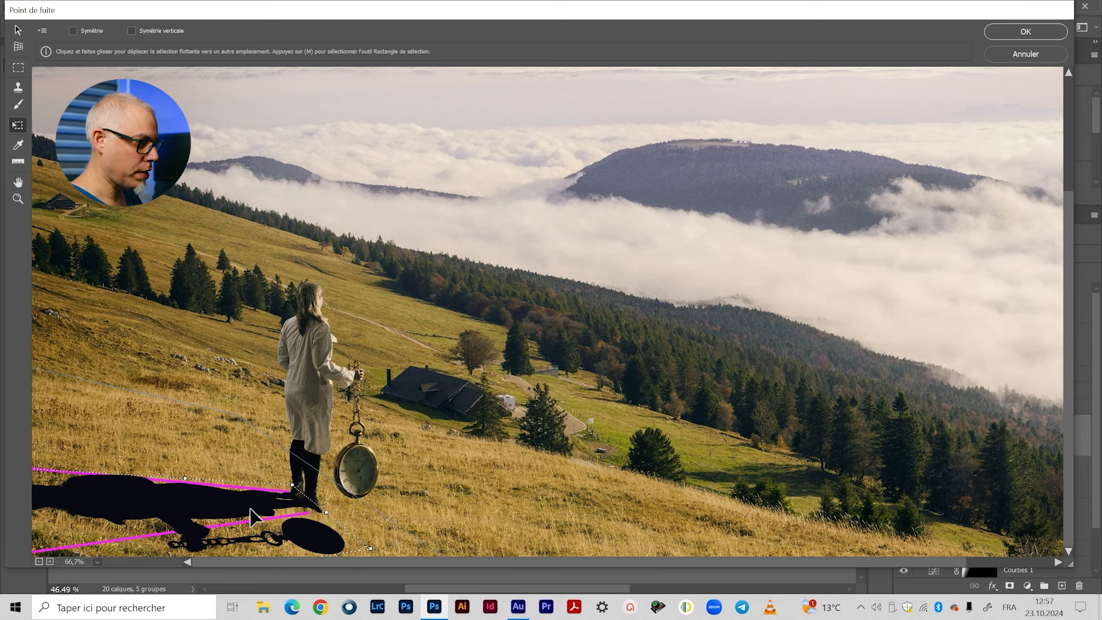
Narrow the silhouette so it fits between the magenta guide lines with its feet at the boots, and apply the Vanishing Point filter.
drag(185, 478, 210, 506)
drag(240, 549, 235, 546)
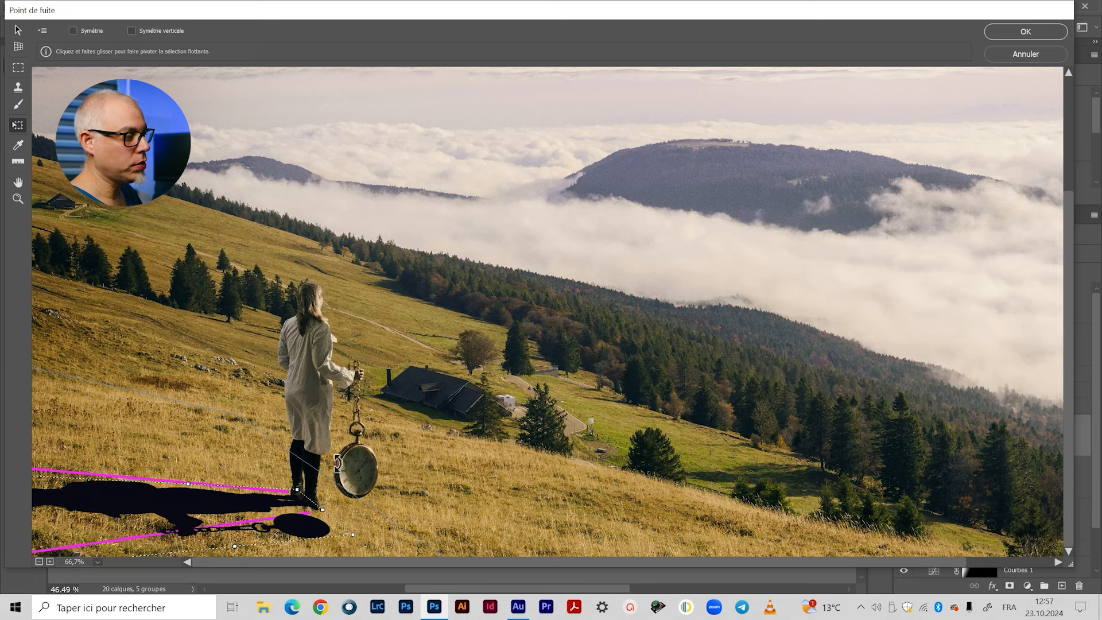
drag(259, 530, 218, 507)
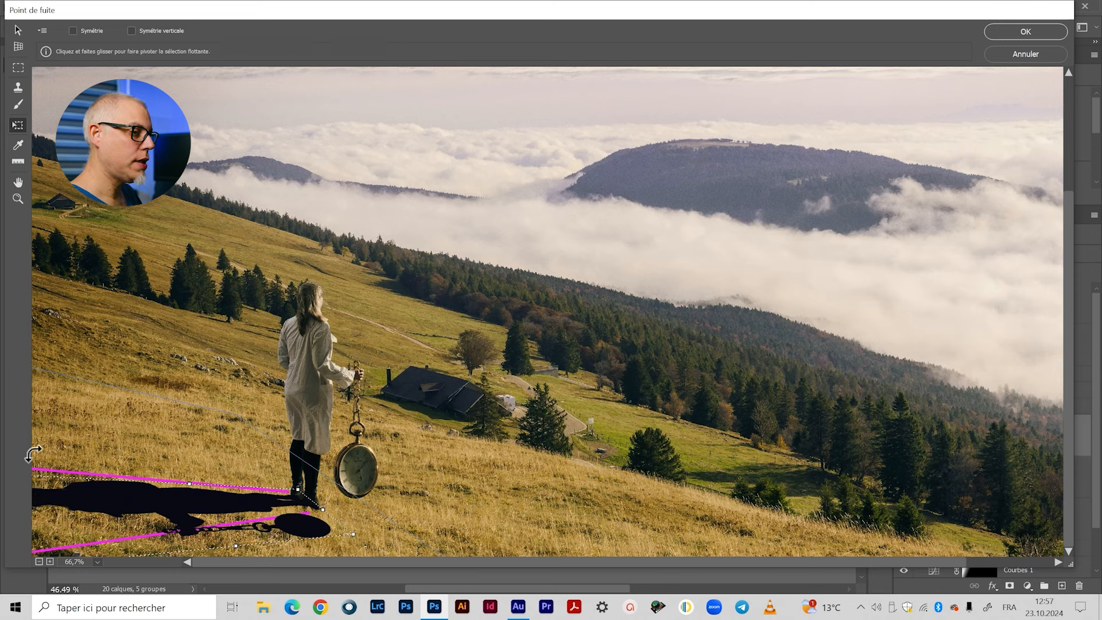
click(39, 562)
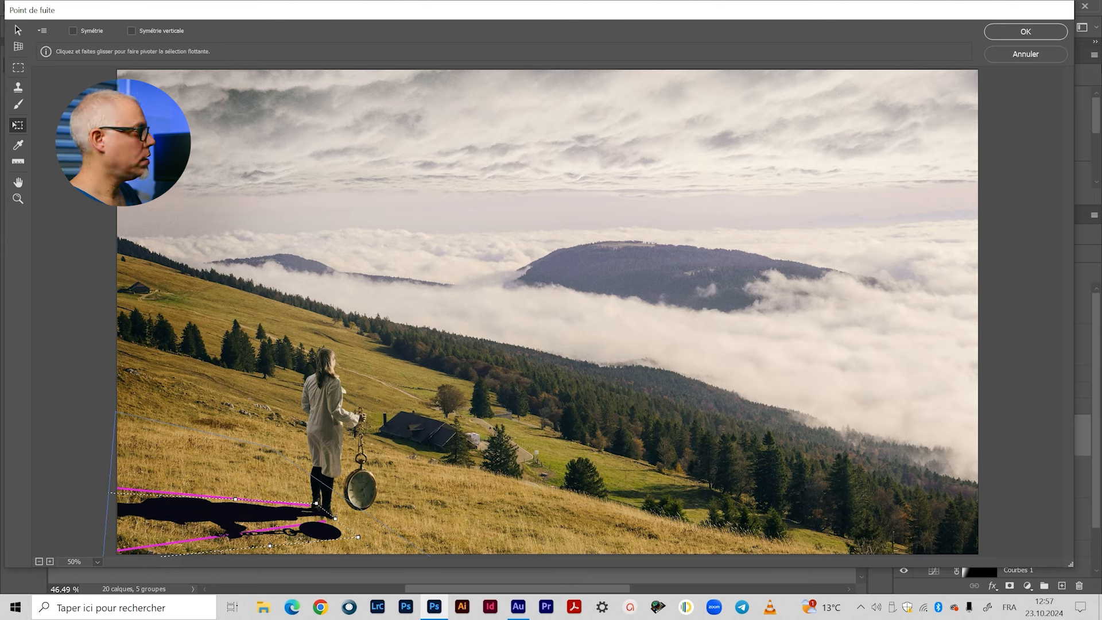
click(1054, 34)
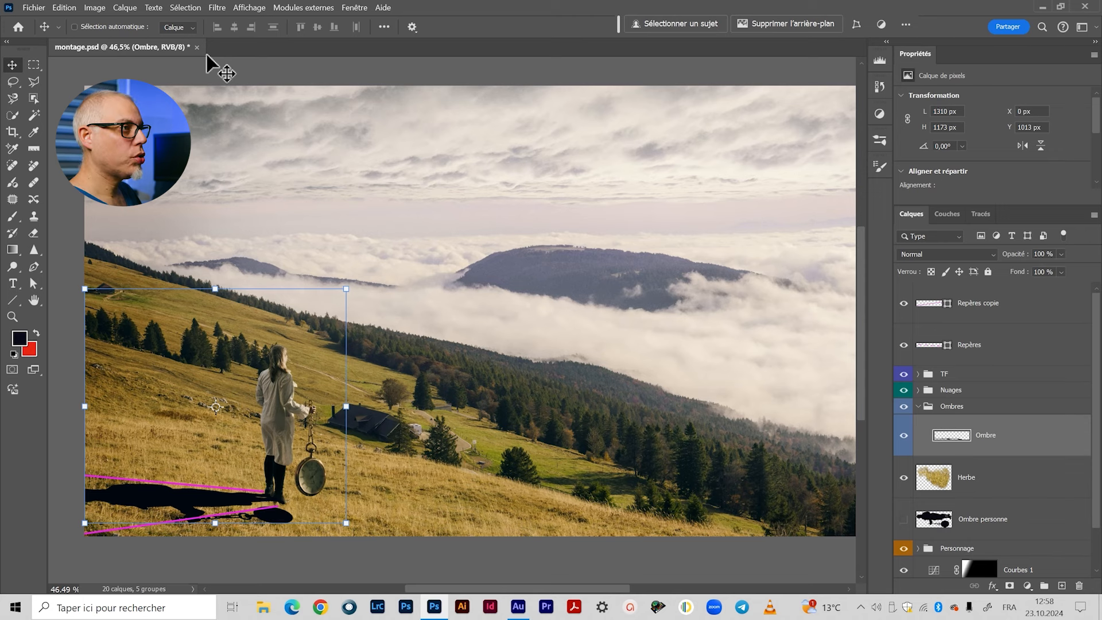
Reopen the Vanishing Point filter on the Ombre layer to check its saved plane, and leave it without applying anything.
click(241, 8)
click(252, 126)
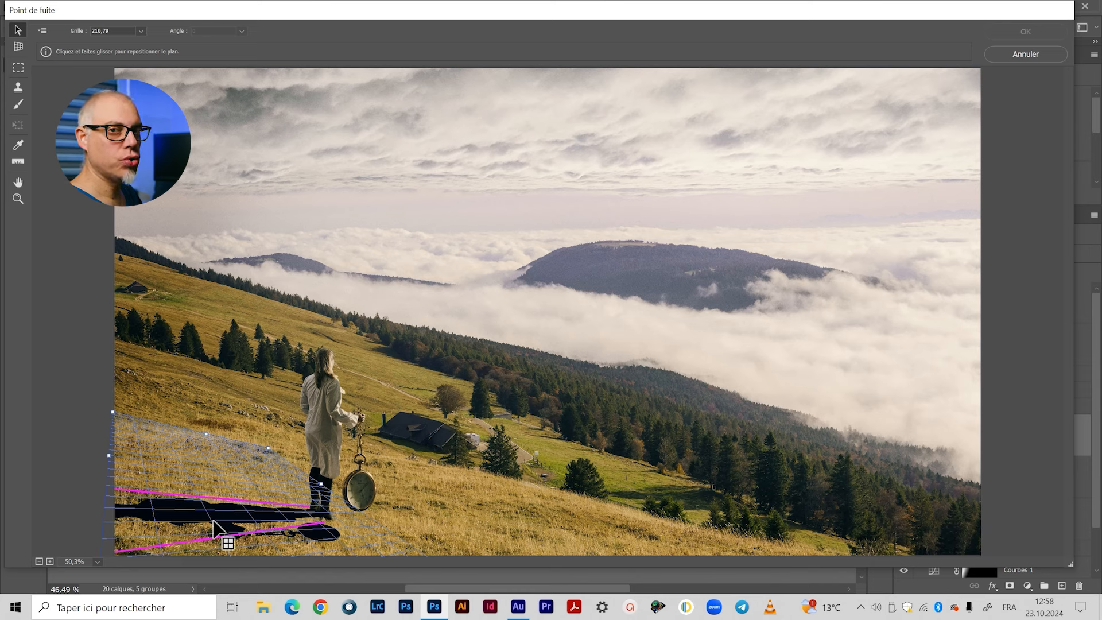
click(1021, 54)
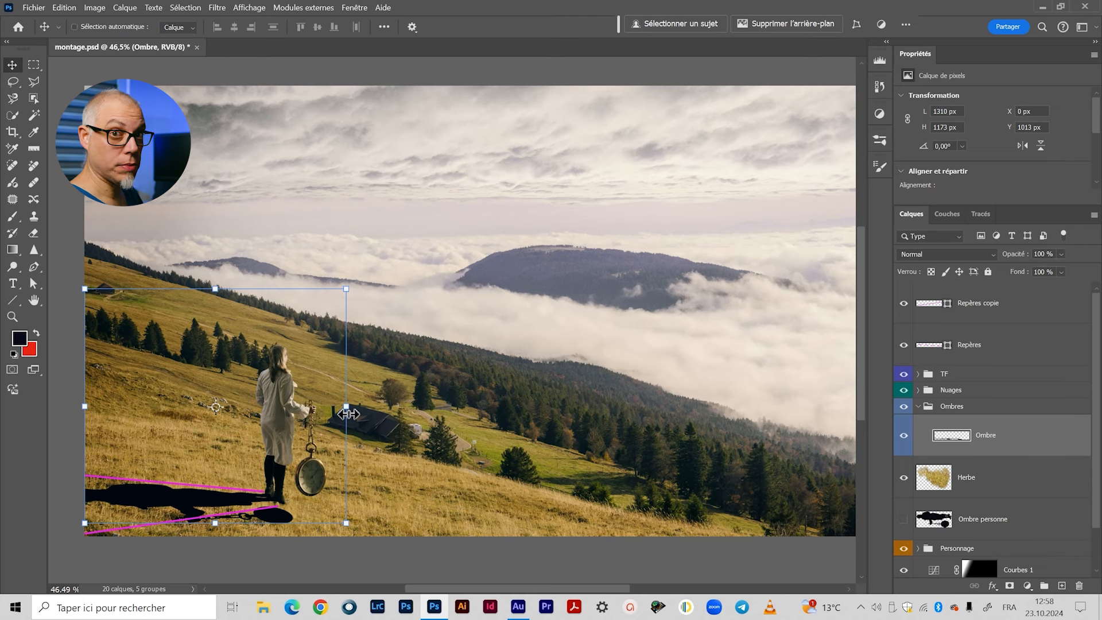
key(ctrl+t)
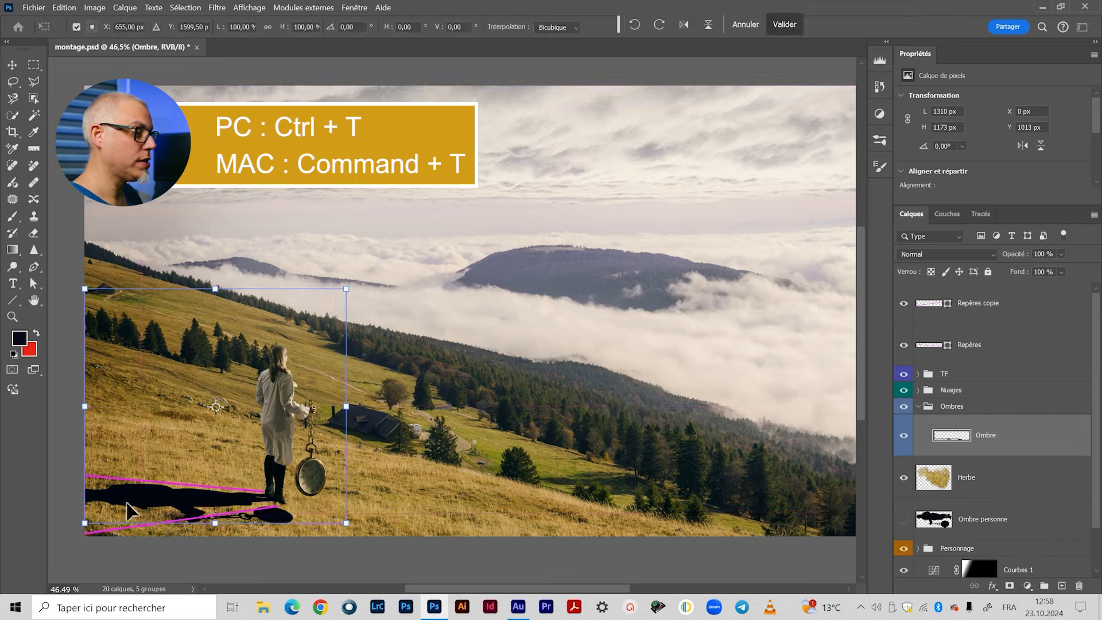
right_click(123, 510)
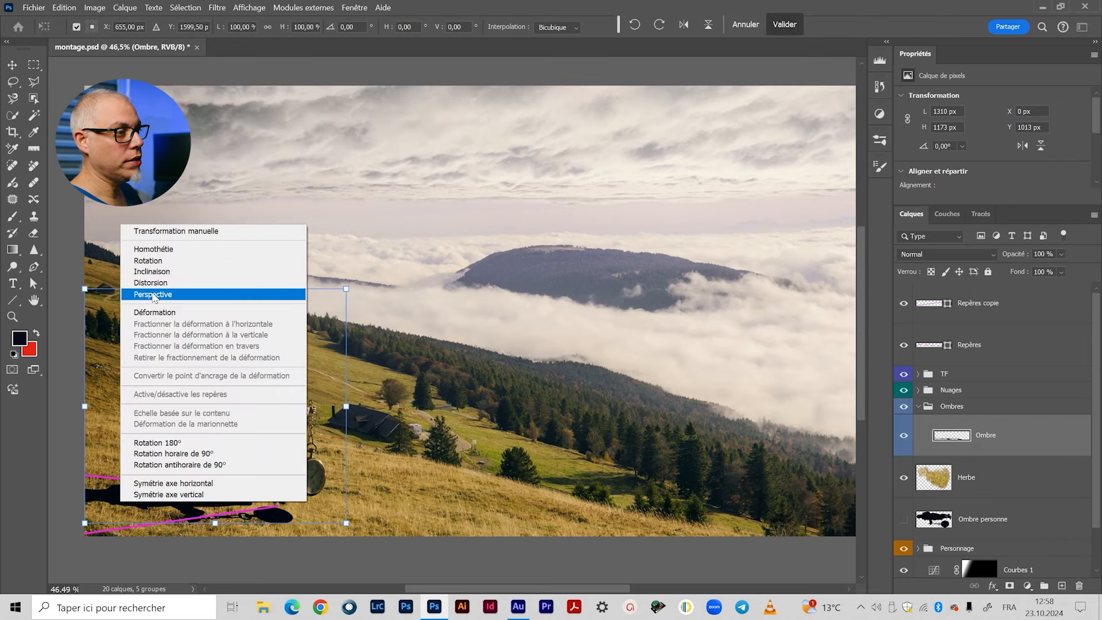
click(1068, 444)
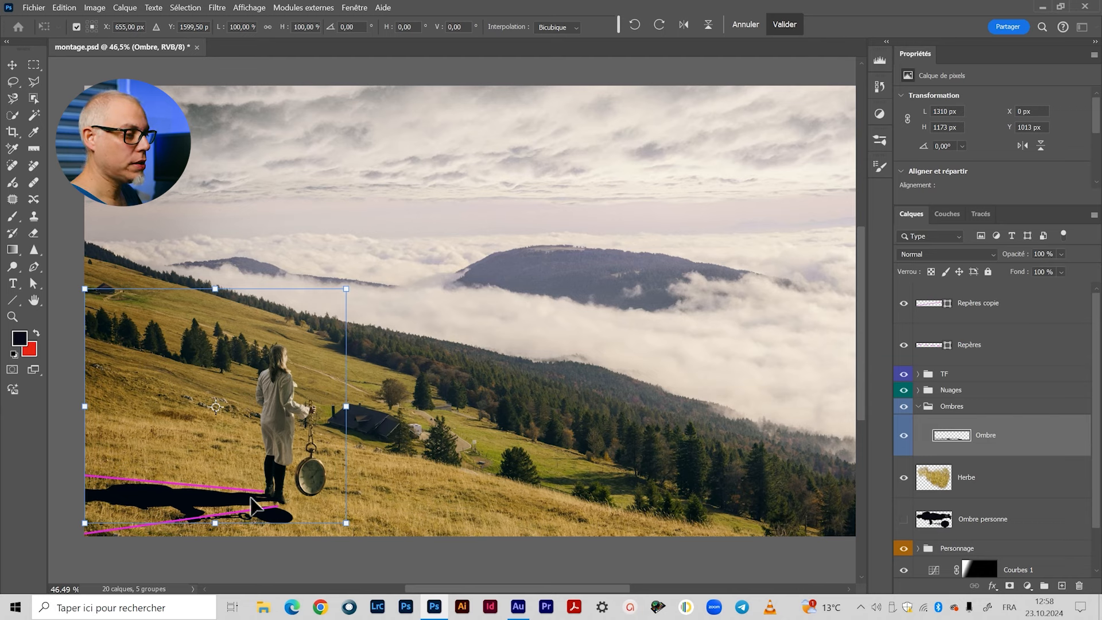
key(Return)
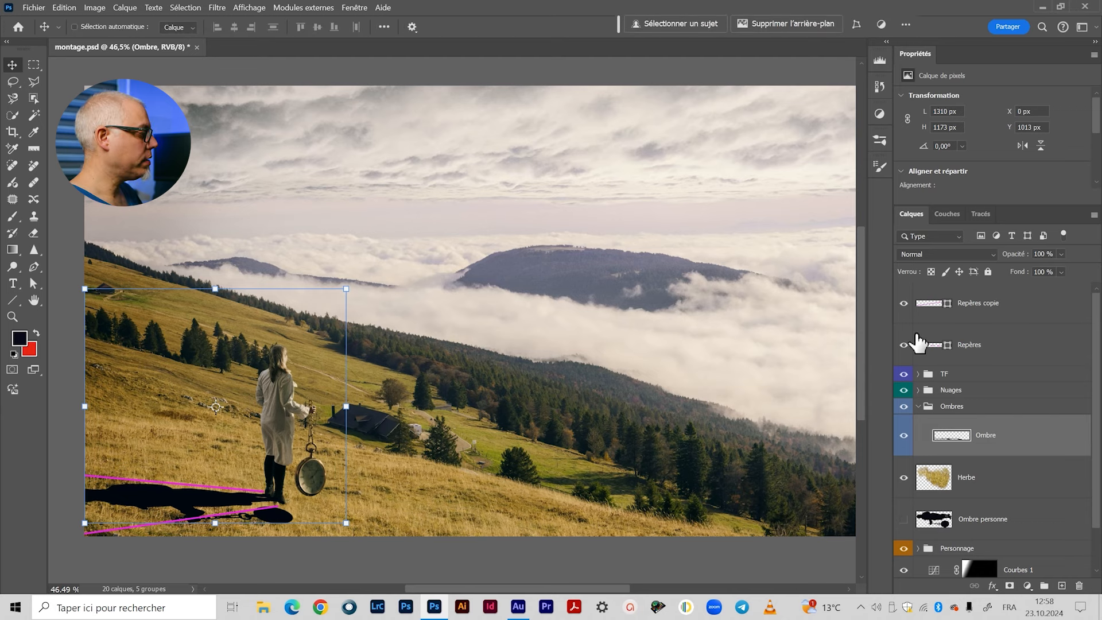
Hide the Repères copie and Repères guide layers so the shadow can be judged without the magenta lines.
click(905, 303)
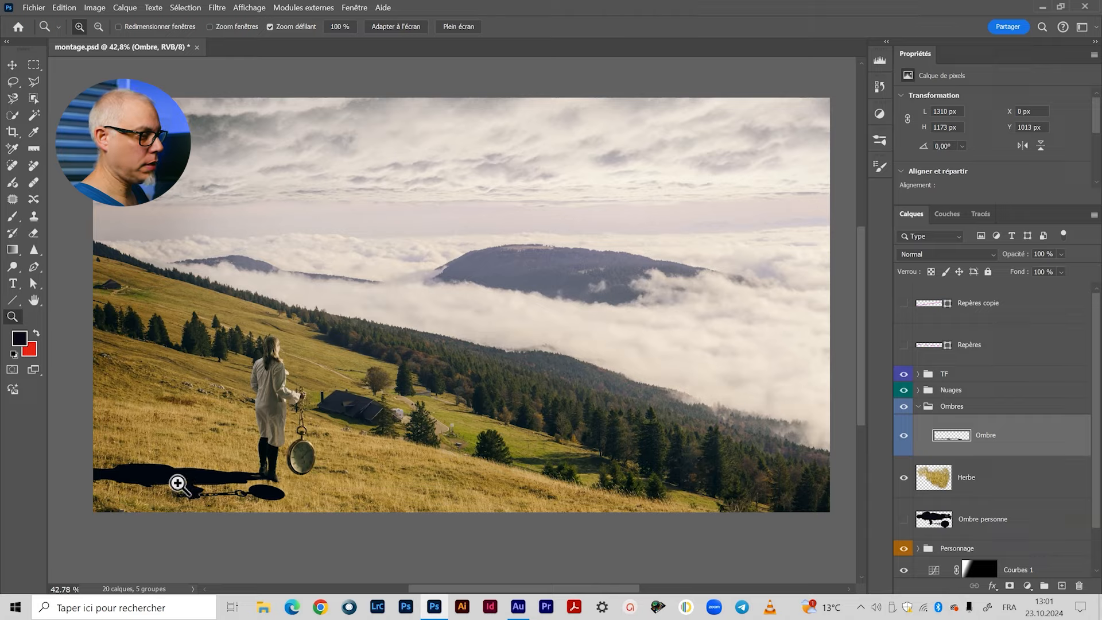
drag(178, 482, 211, 477)
drag(184, 420, 320, 393)
drag(458, 427, 468, 424)
drag(388, 420, 420, 435)
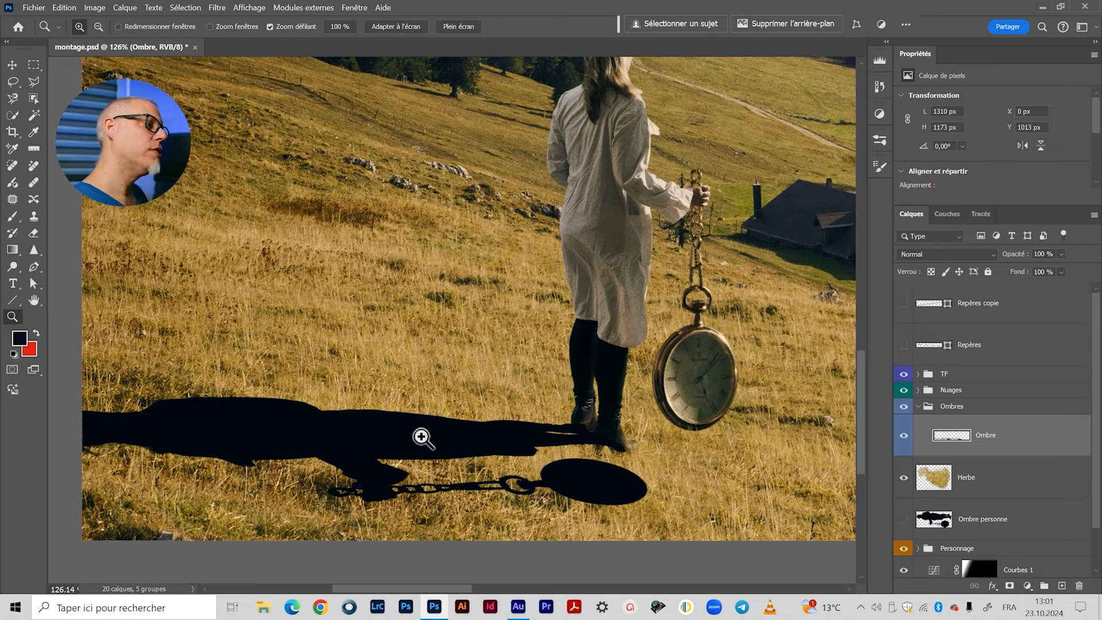
drag(432, 439, 443, 443)
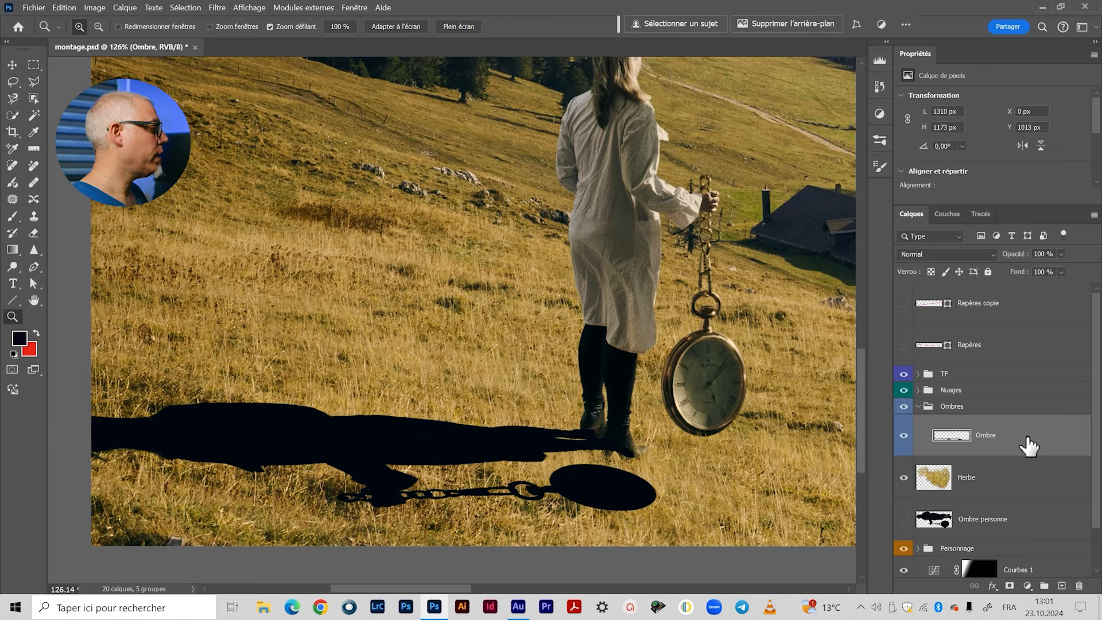
Set the Ombre layer's blending mode to Produit and convert the layer to a smart object.
click(921, 254)
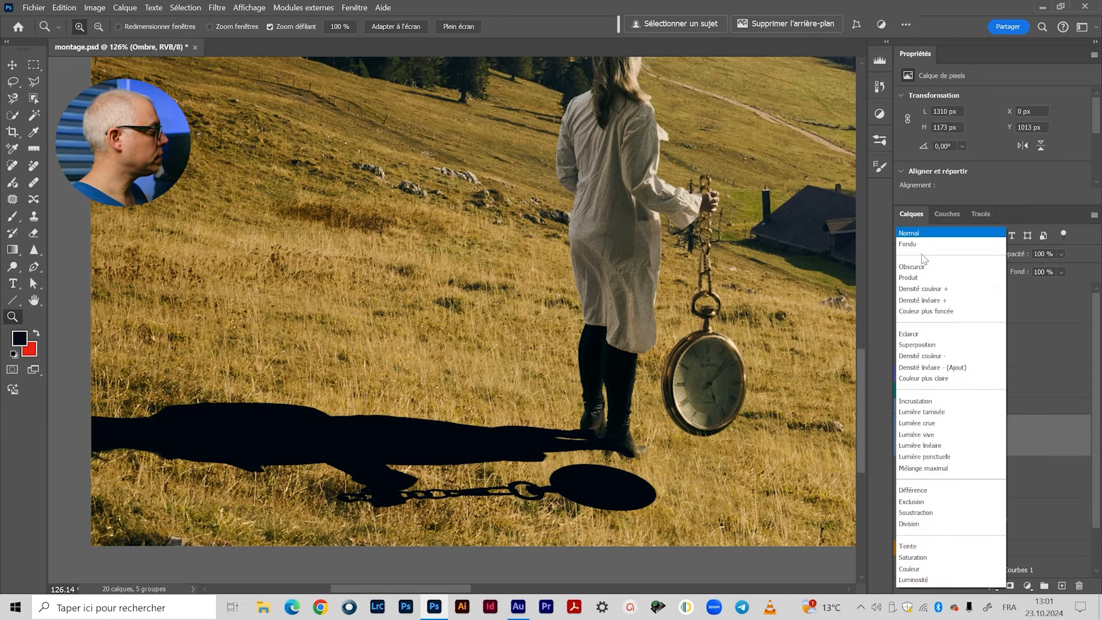
click(925, 278)
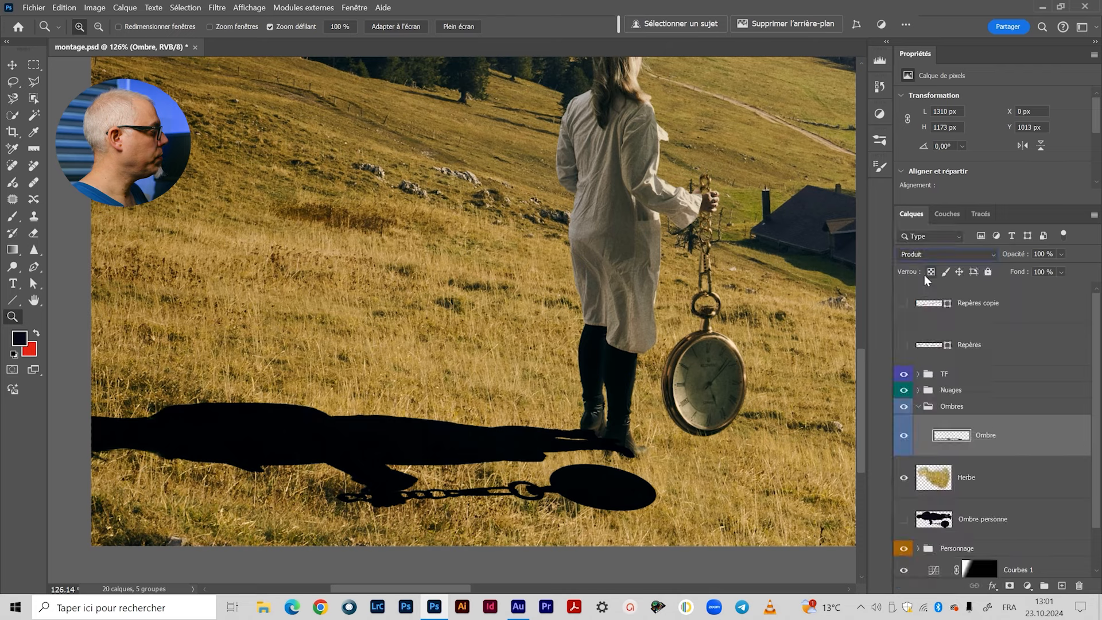
right_click(1046, 446)
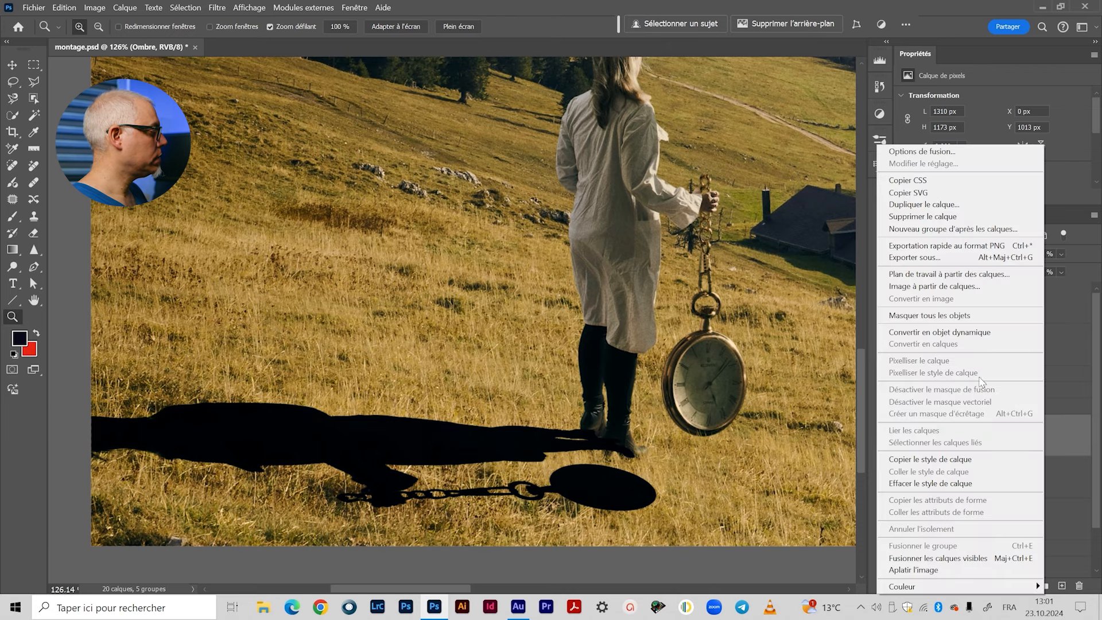
click(948, 334)
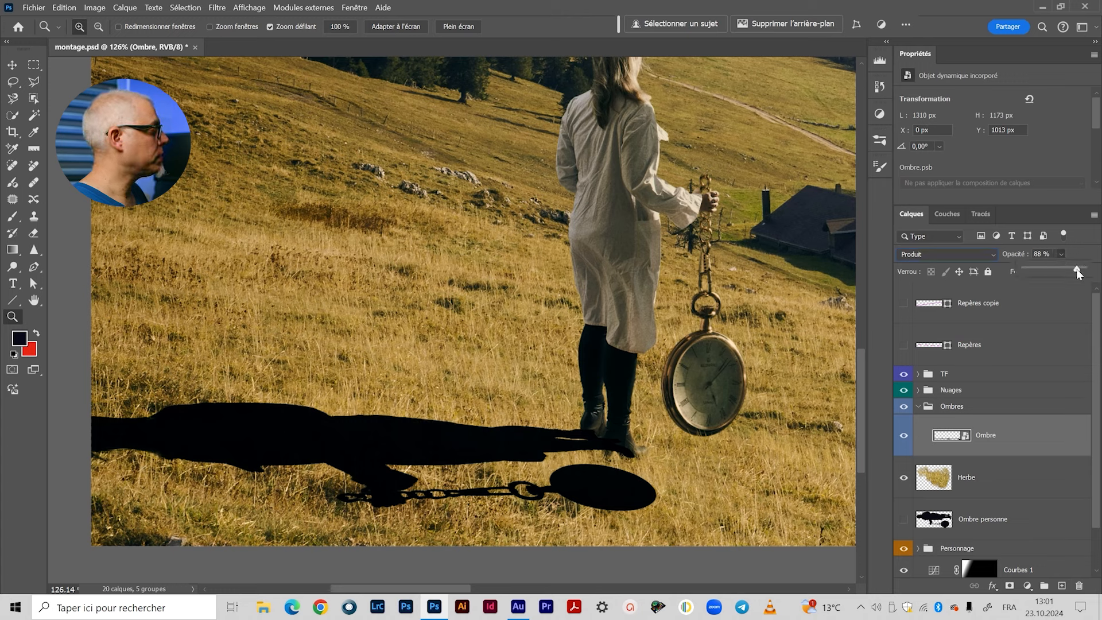
Lower the Ombre layer's opacity to 70% and split the underlying layer's white Blend If slider to 167 / 236.
drag(1073, 270, 1069, 270)
drag(437, 455, 448, 459)
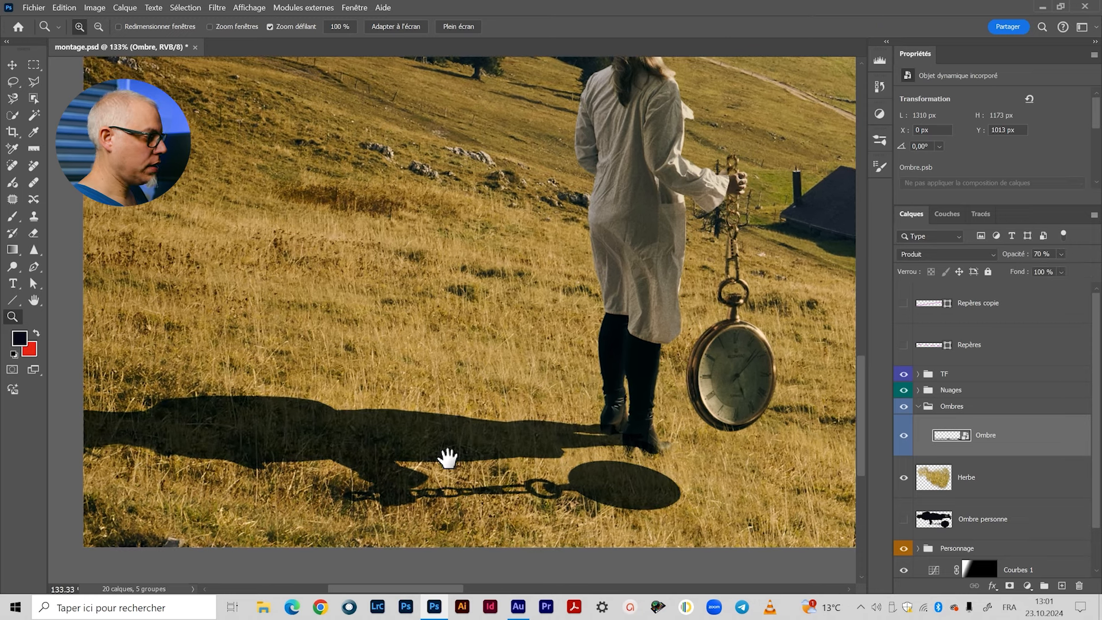
double_click(1040, 447)
drag(723, 118, 801, 39)
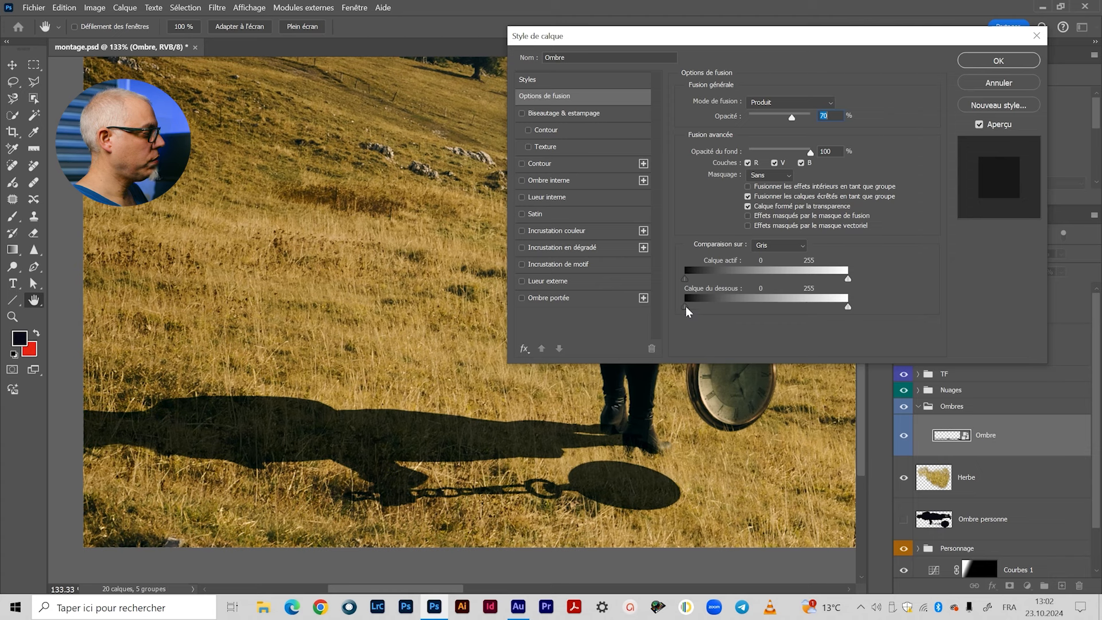
drag(700, 304, 679, 305)
drag(848, 305, 845, 305)
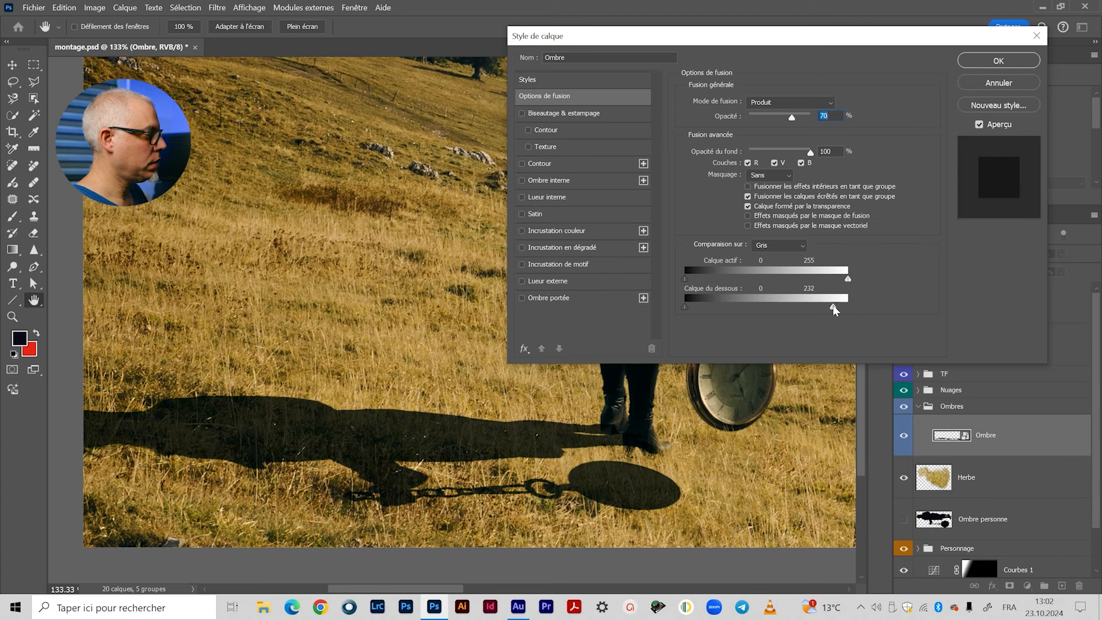
drag(825, 305, 778, 305)
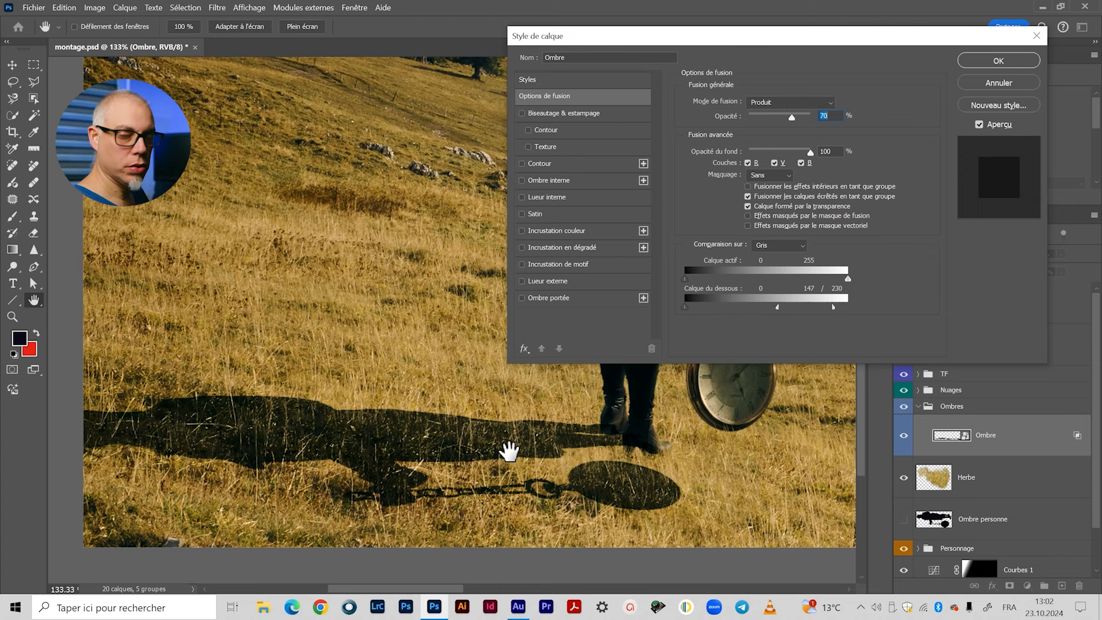
drag(777, 305, 836, 305)
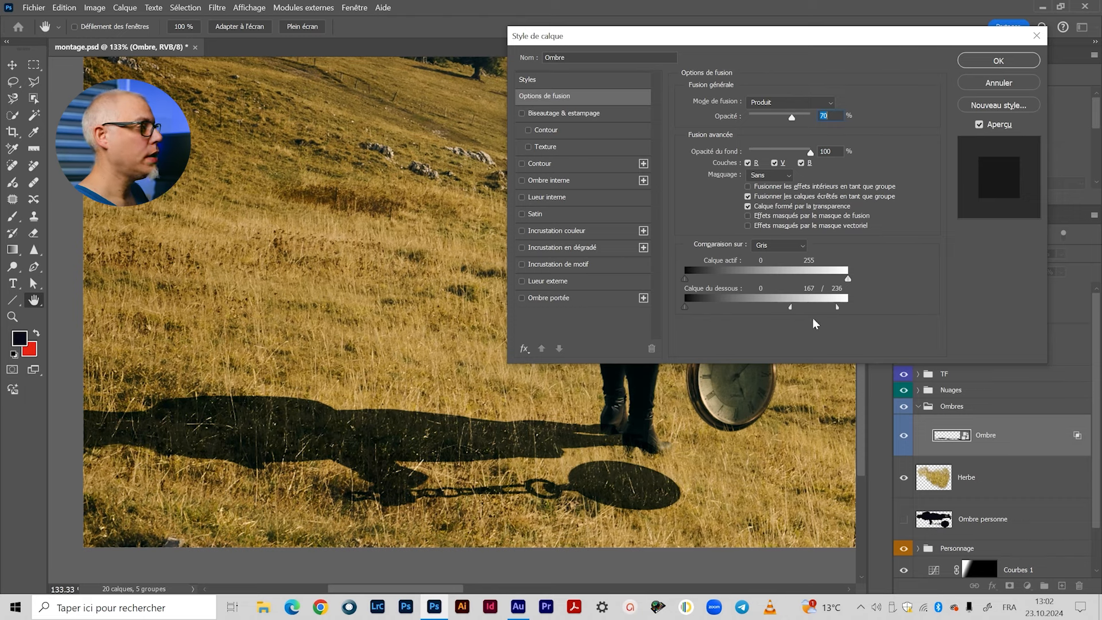
click(999, 60)
Add a white layer mask to the Ombre layer for retouching the shadow around the woman's boots.
key(z)
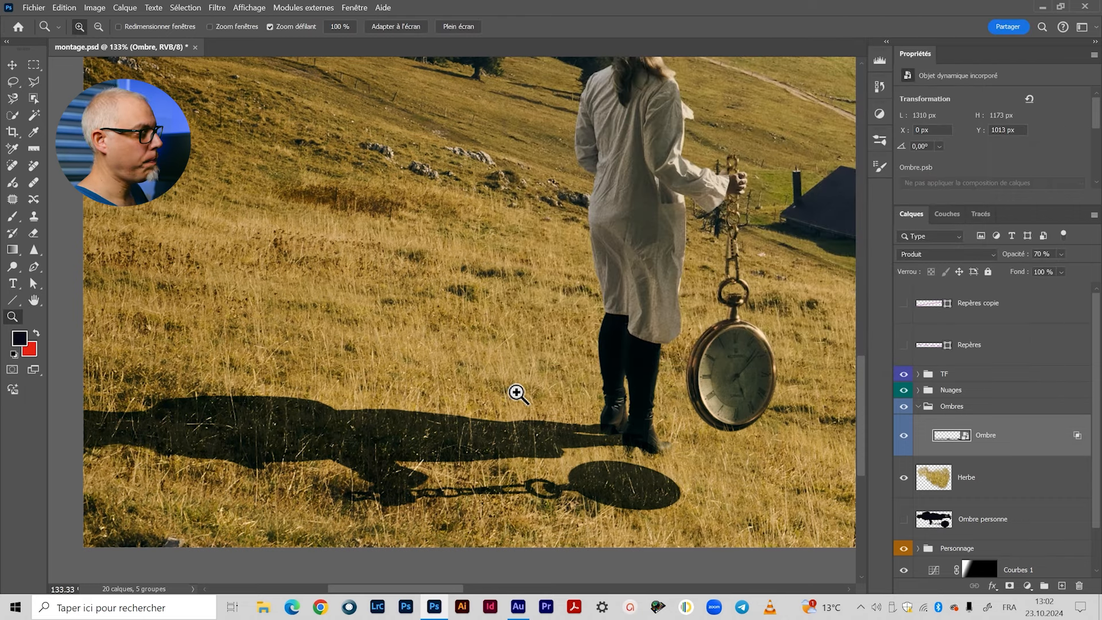
drag(517, 394, 506, 396)
drag(609, 341, 524, 373)
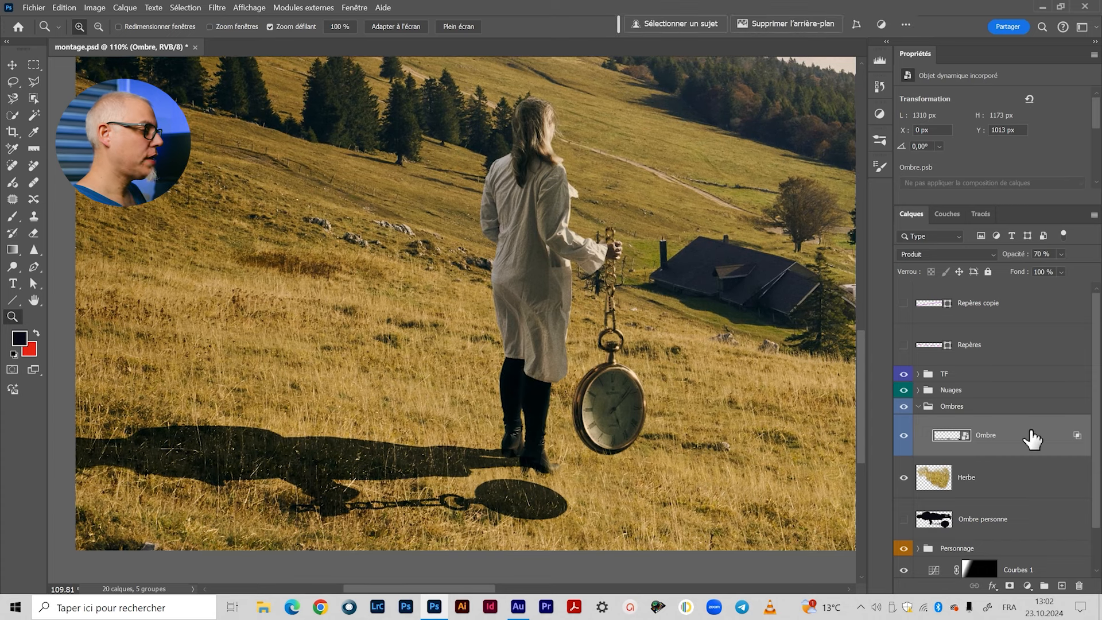
drag(448, 462, 492, 431)
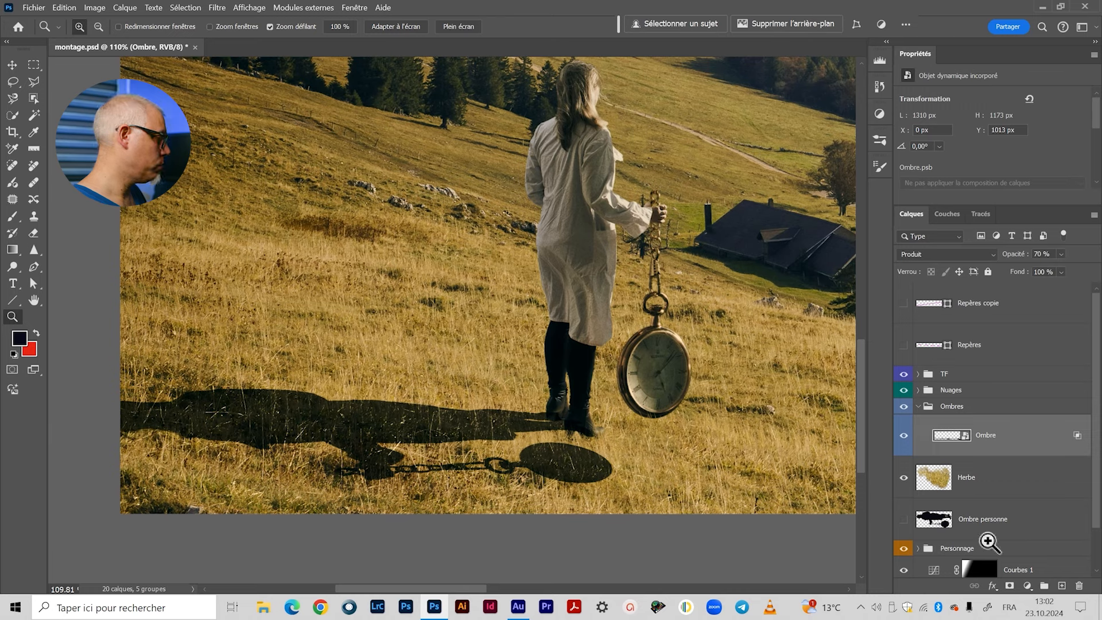
click(1010, 586)
drag(543, 421, 515, 420)
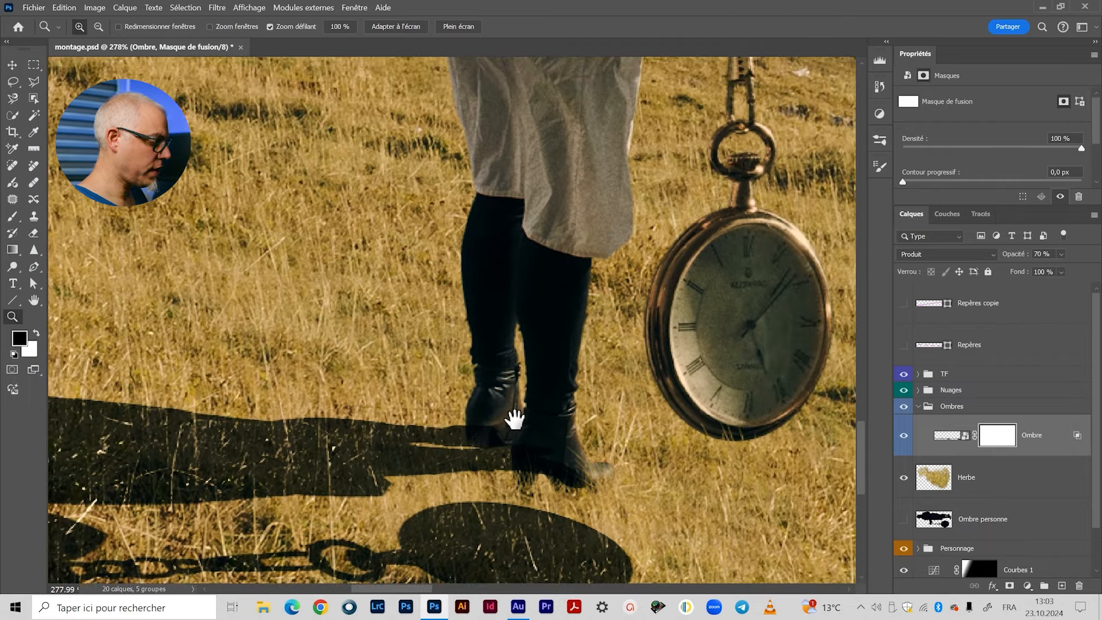
Choose the recent textured grass-tip brush at about 30 px for painting with black on the Ombre layer's mask.
click(12, 216)
alt+right_click(442, 337)
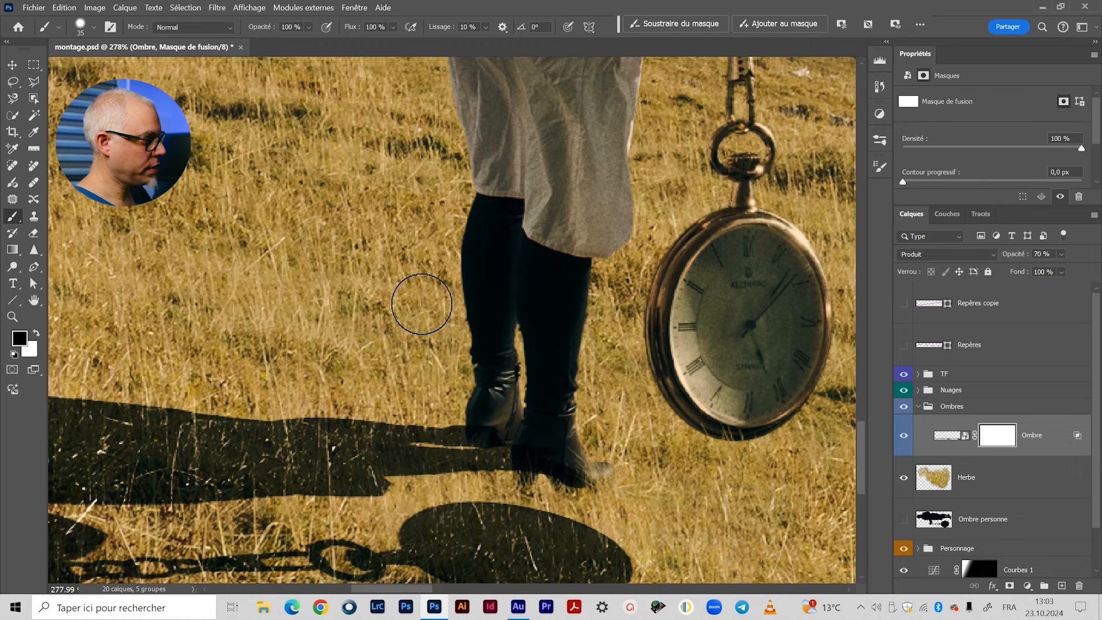
alt+right_click(561, 423)
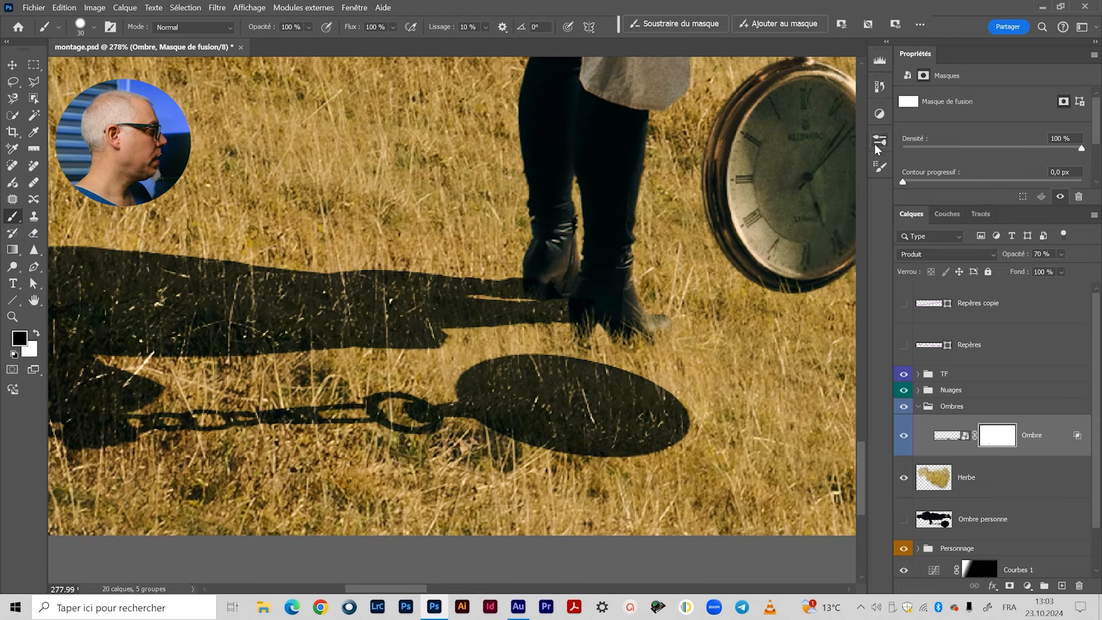
click(877, 141)
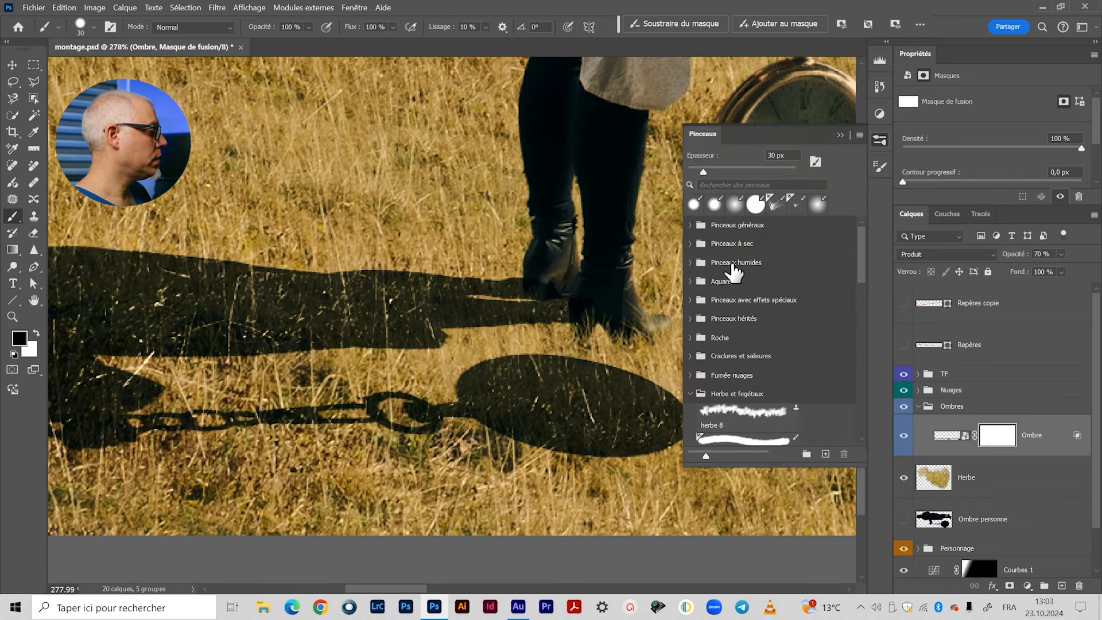
click(775, 204)
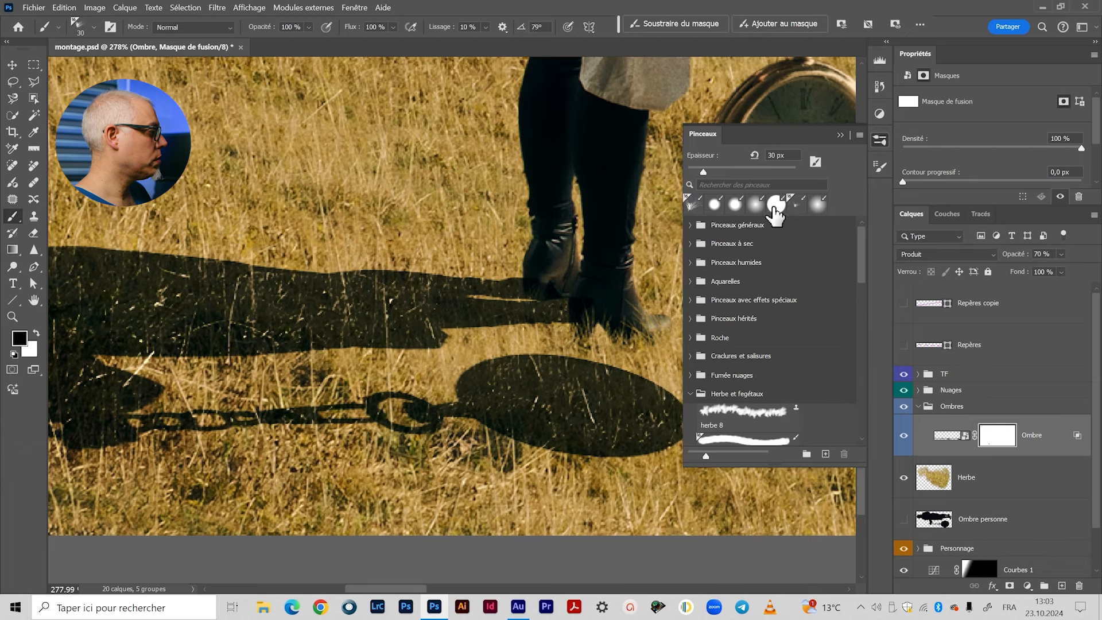
click(877, 167)
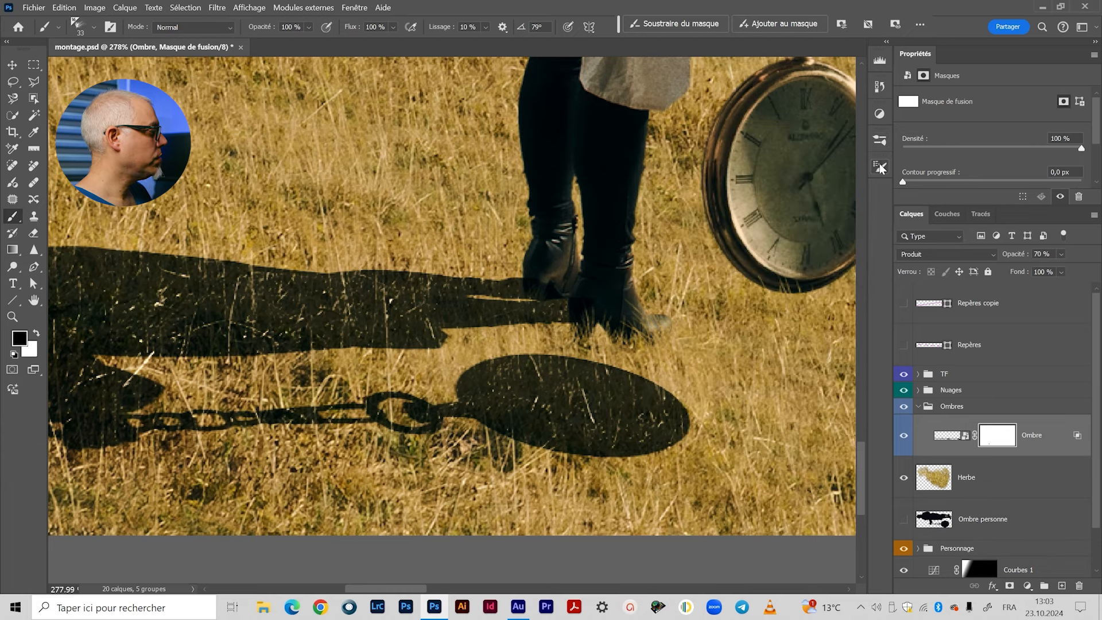
Paint black grass-like notches on the Ombre mask along the edges of the oval watch shadow to break up its outline.
drag(534, 360, 479, 364)
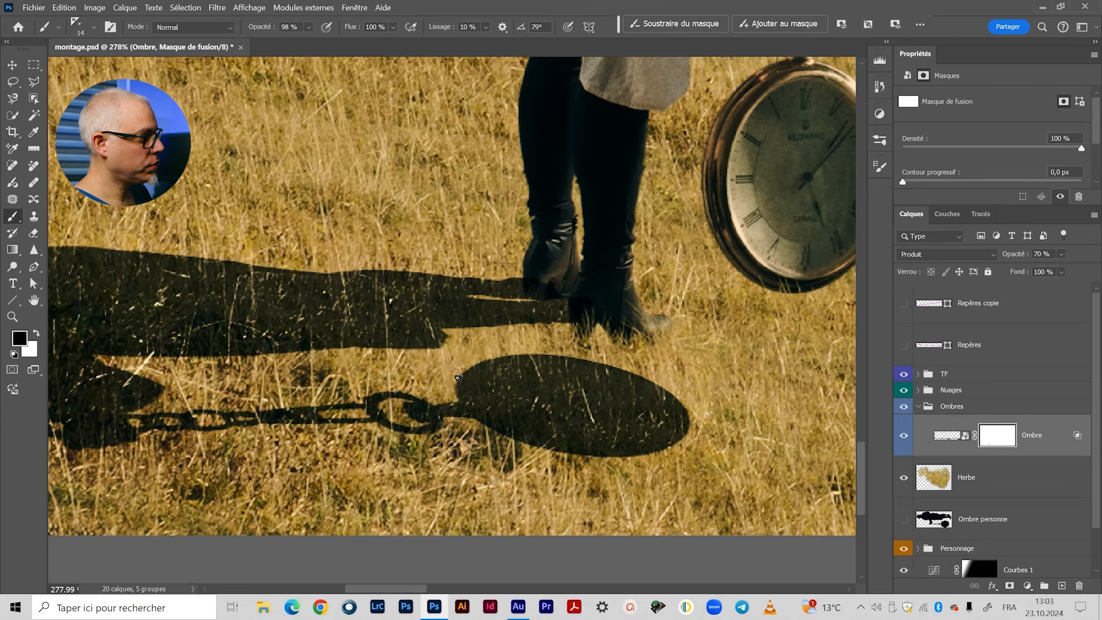
drag(505, 450, 650, 457)
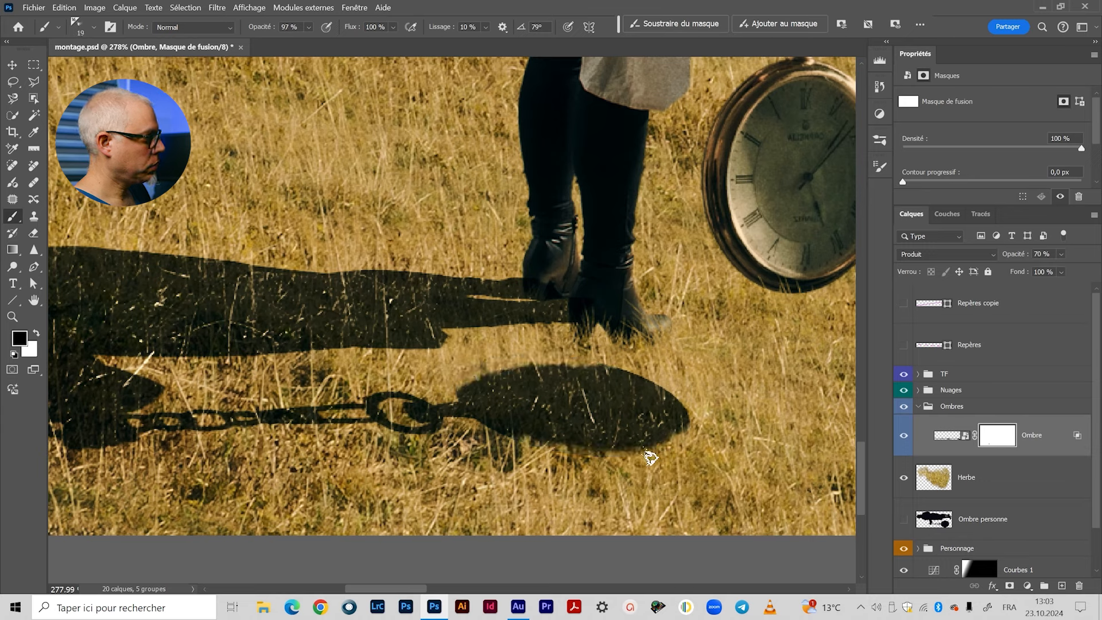
mouse_move(501, 439)
mouse_down()
mouse_move(653, 447)
mouse_move(617, 372)
mouse_move(620, 405)
mouse_up()
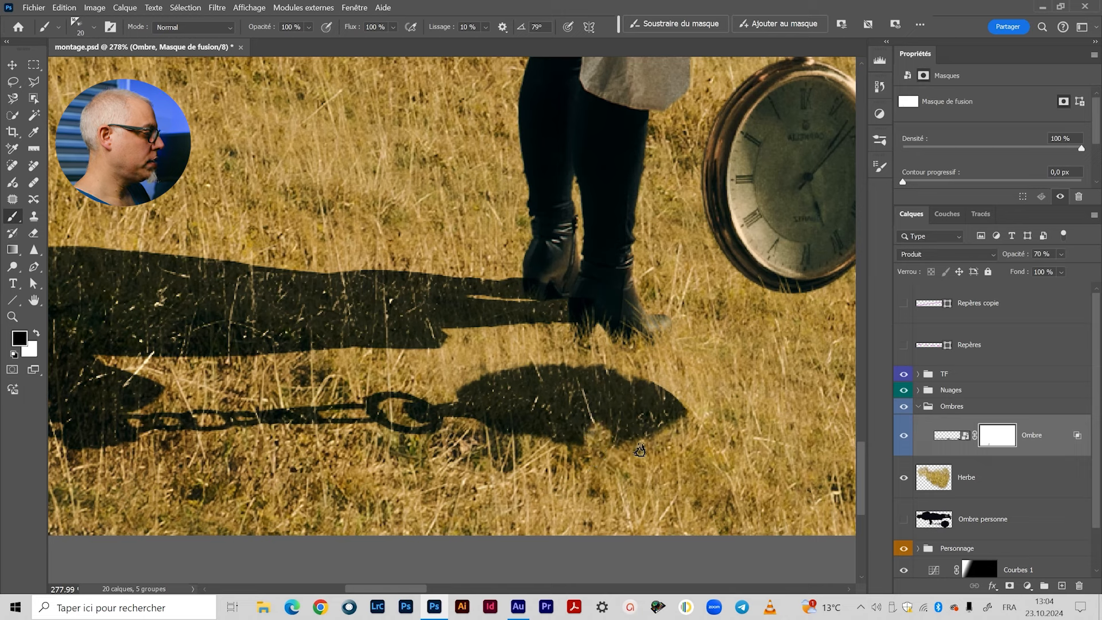
alt+drag(565, 437, 555, 457)
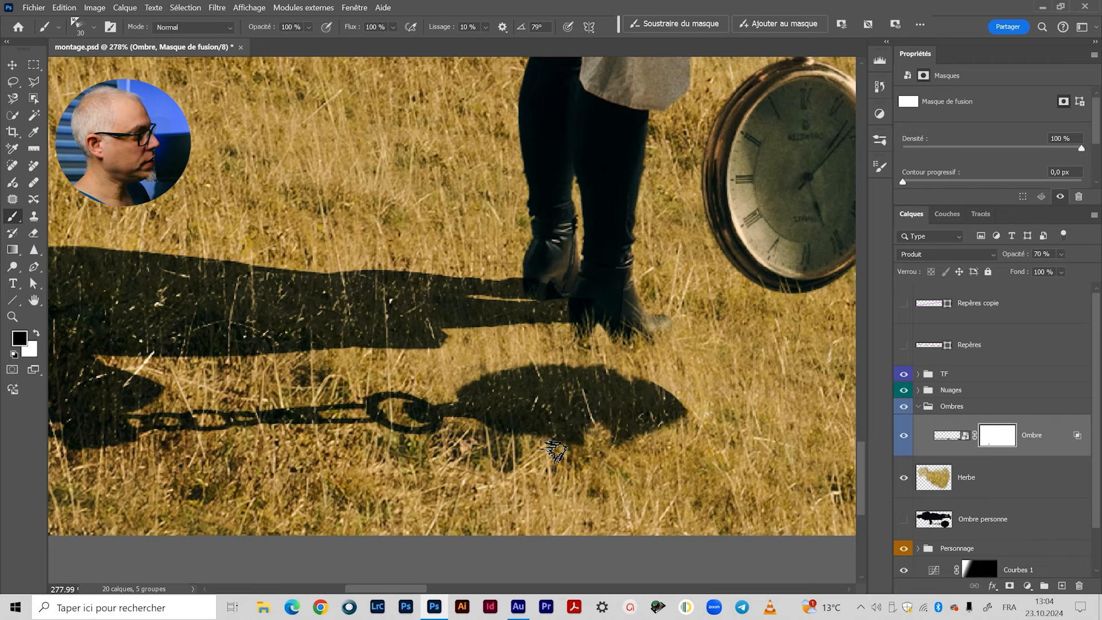
drag(561, 395, 601, 401)
Switch to the recent soft round brush and size it to about 22 px.
alt+drag(712, 370, 702, 370)
click(884, 140)
click(817, 204)
click(842, 134)
alt+drag(753, 375, 751, 375)
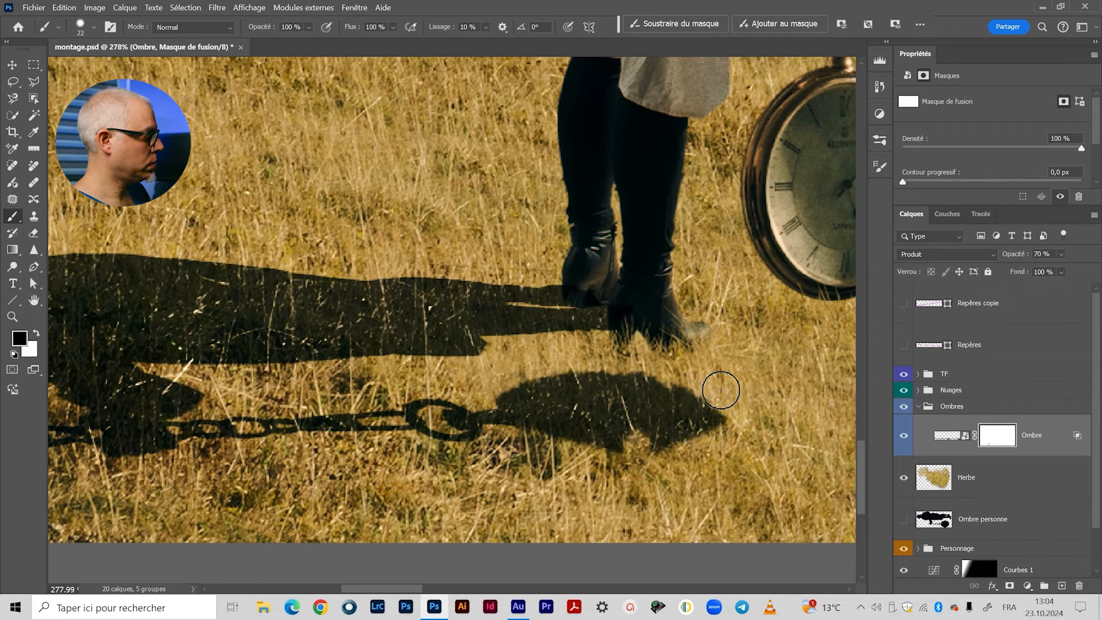
Target the Ombre smart object instead of its mask and start the Bascule-Décentrement blur on it.
key(z)
drag(515, 392, 482, 394)
drag(464, 327, 529, 362)
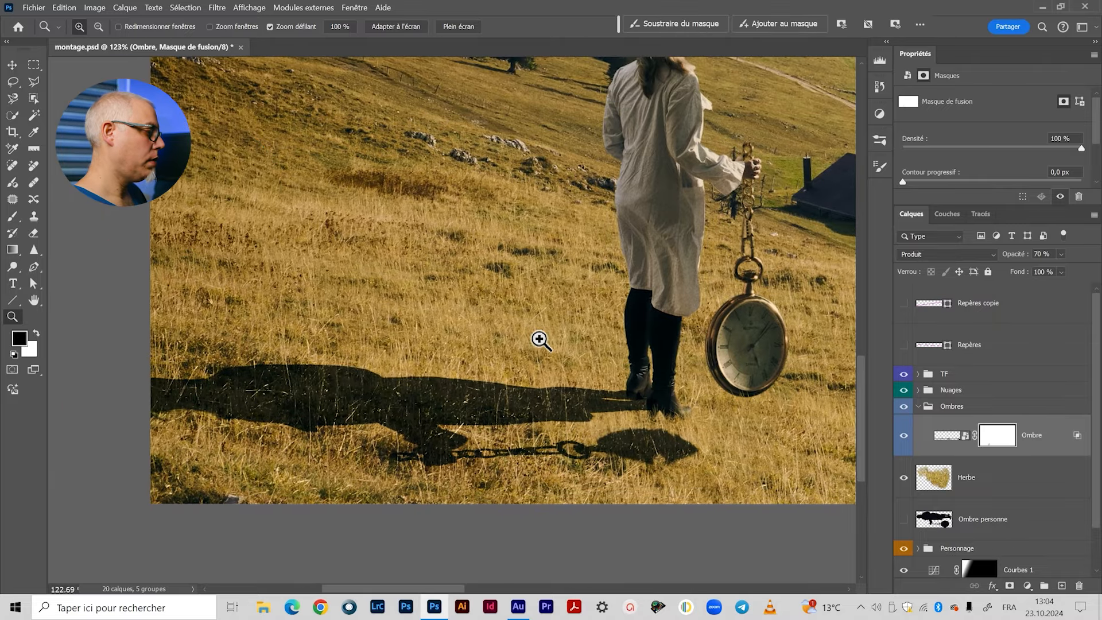
drag(657, 463, 660, 448)
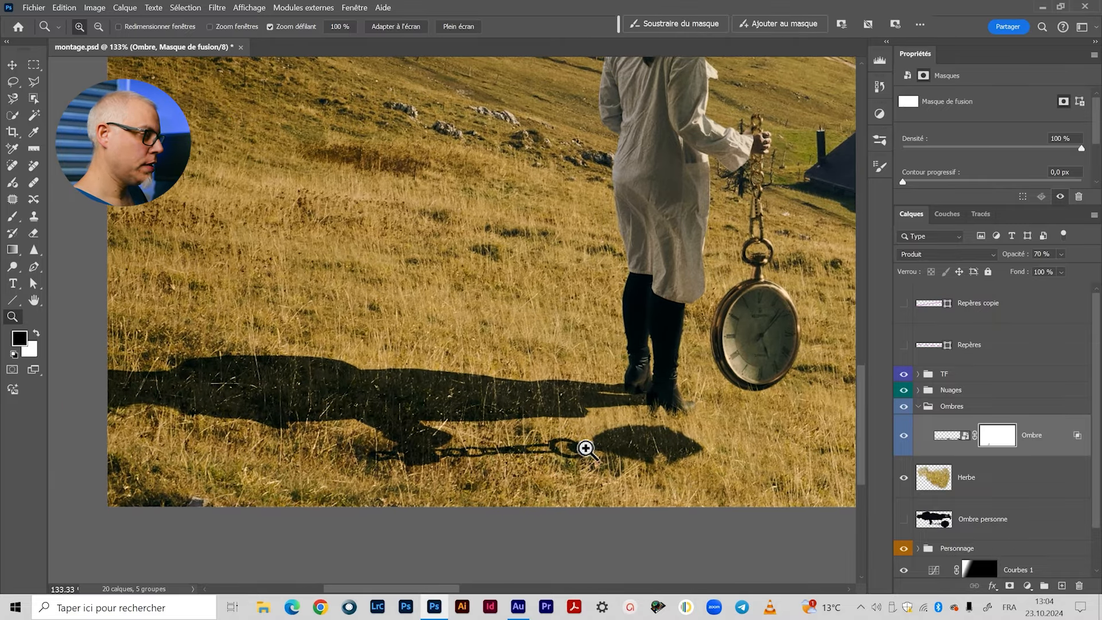
drag(571, 276, 586, 315)
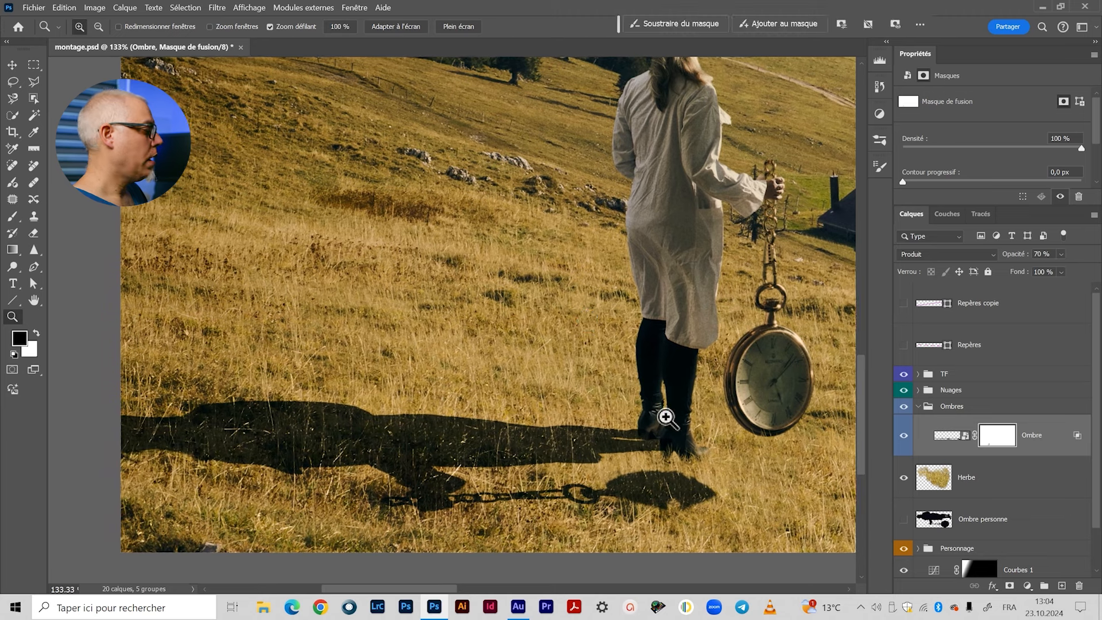
click(956, 437)
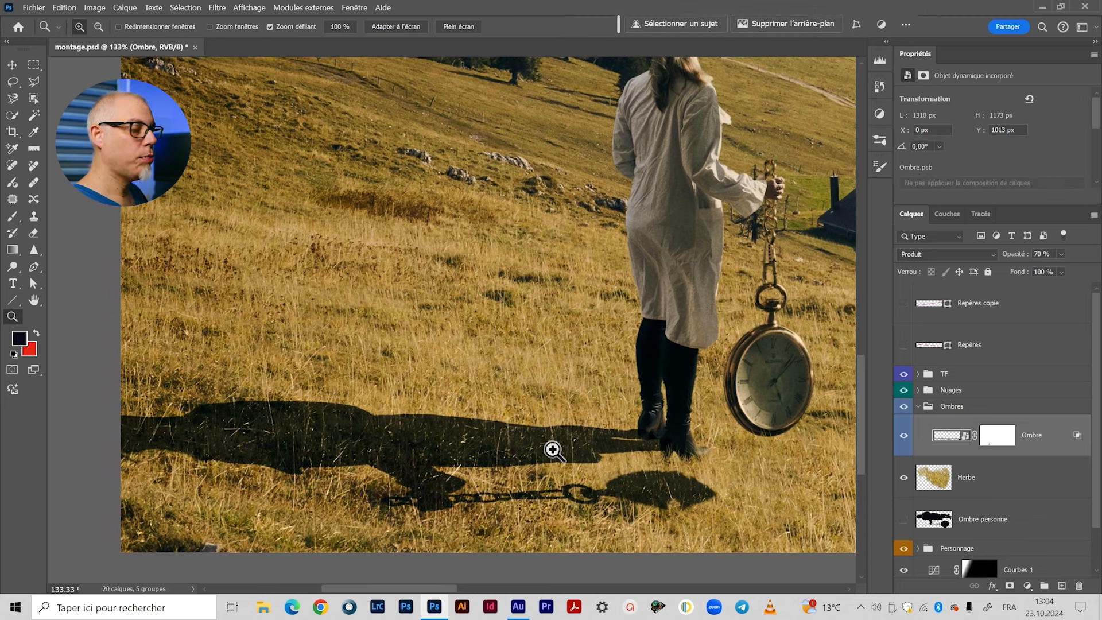
drag(576, 295, 607, 266)
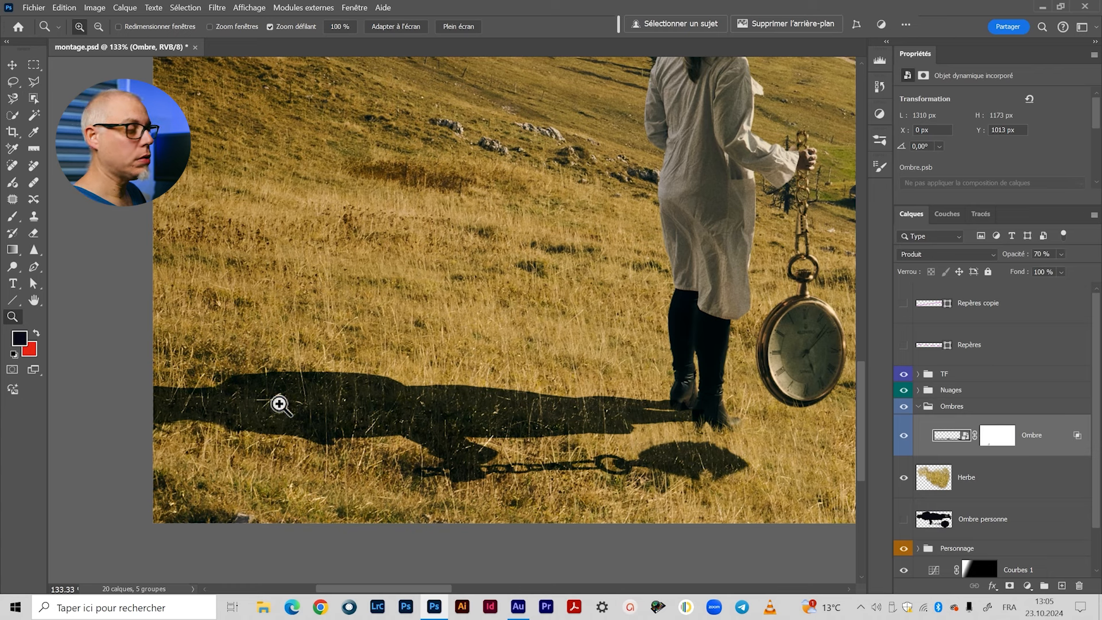
click(998, 437)
click(1049, 452)
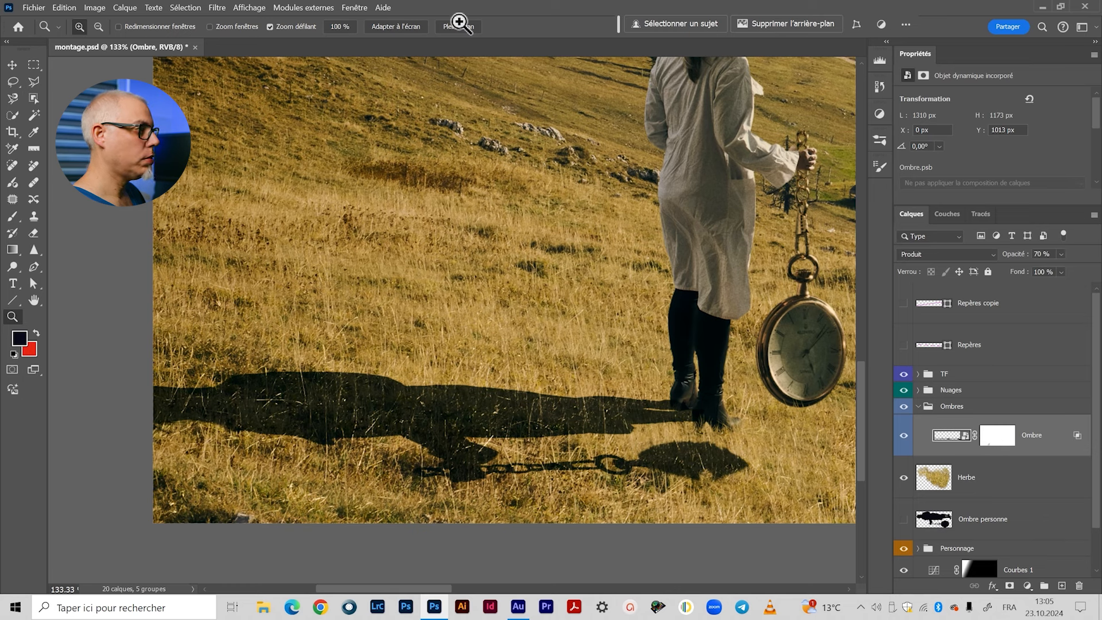
click(218, 8)
mouse_move(253, 198)
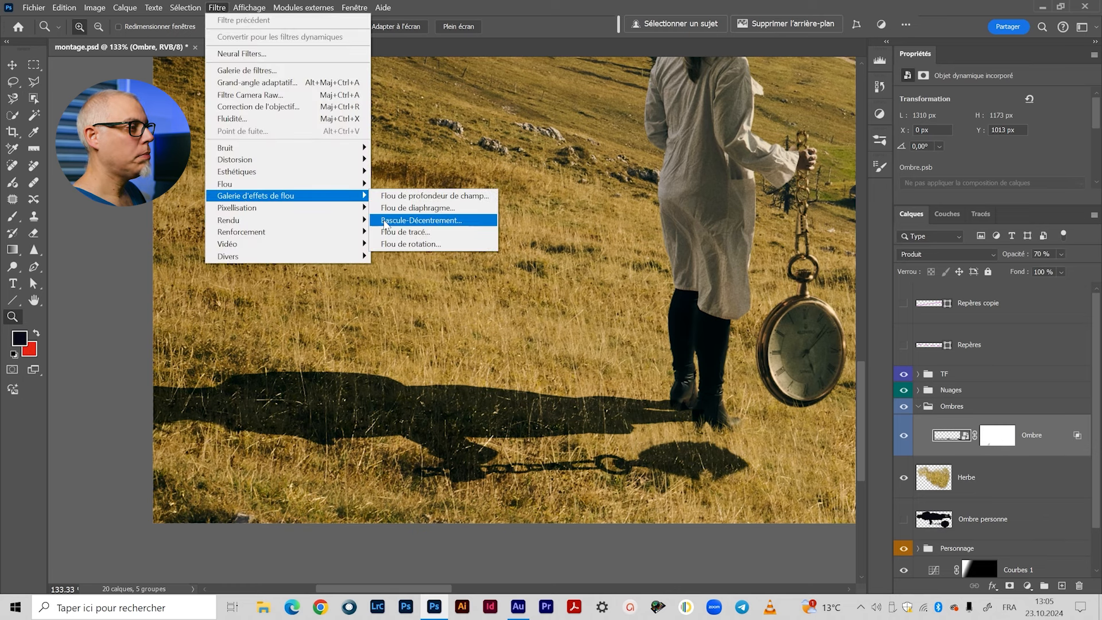
click(421, 221)
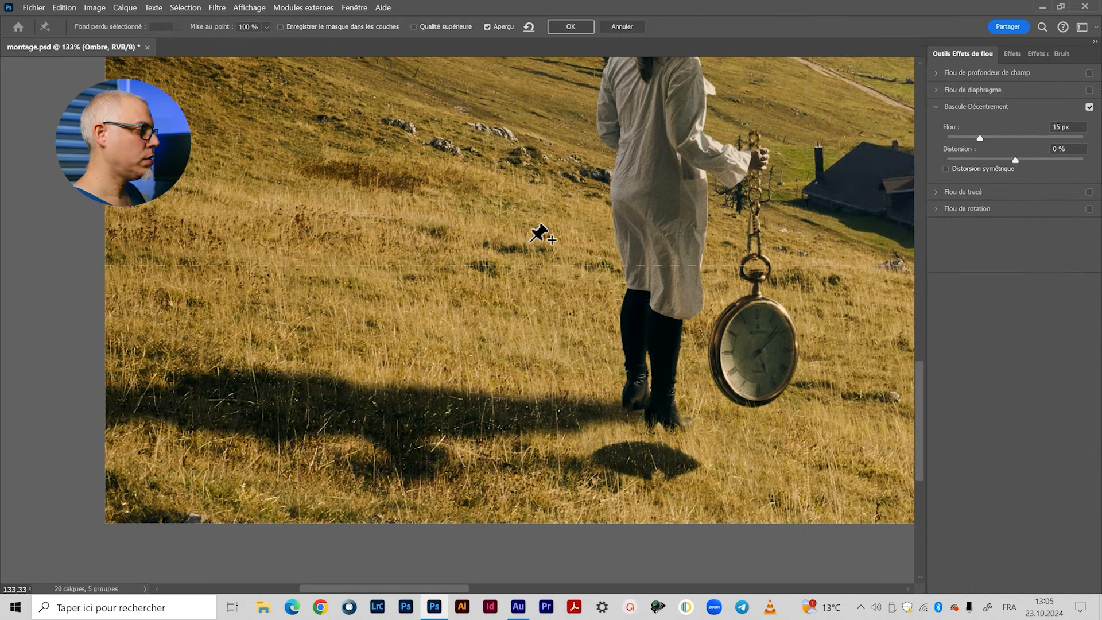
Tilt the blur's focus lines into a steep diagonal and move its centre down from the clouds towards the woman.
scroll(530, 242, down, 10)
drag(749, 220, 502, 372)
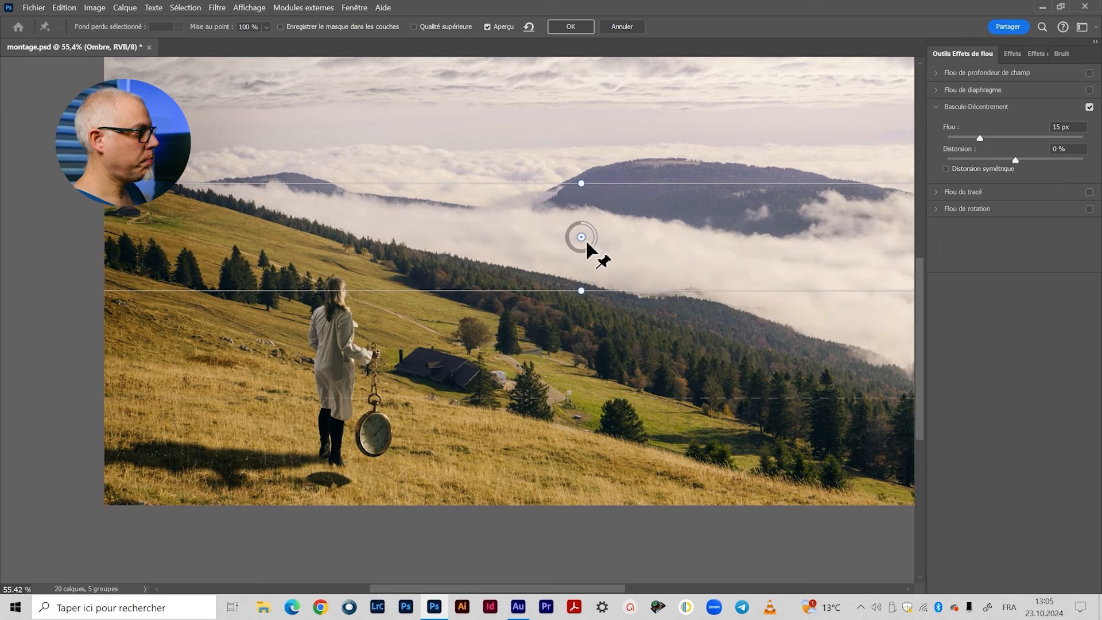
drag(582, 237, 494, 213)
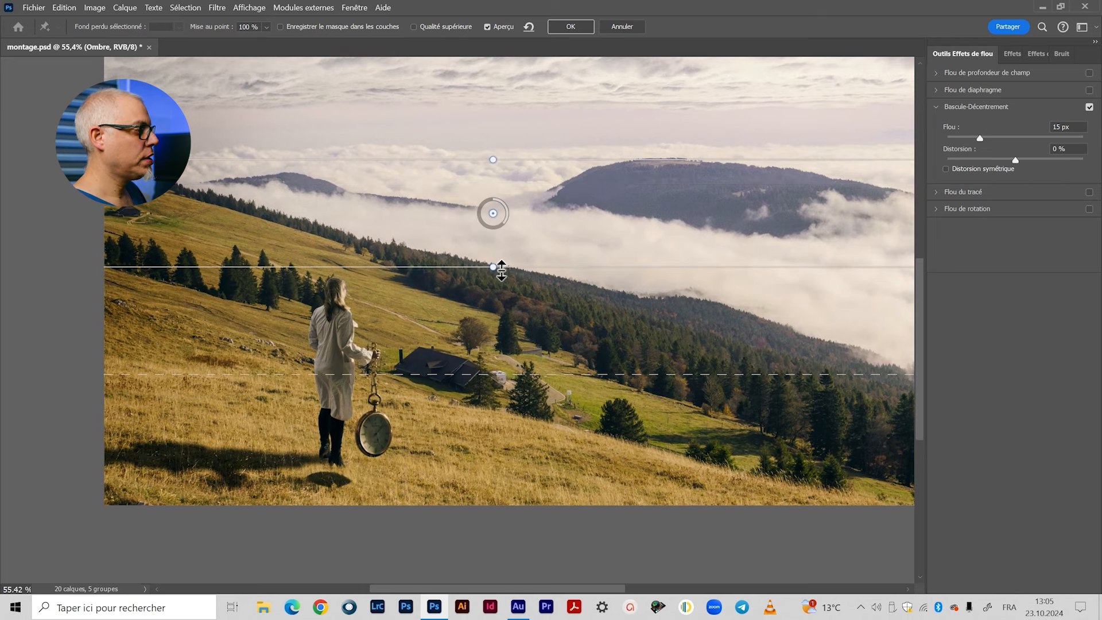
drag(494, 268, 438, 253)
drag(493, 214, 376, 349)
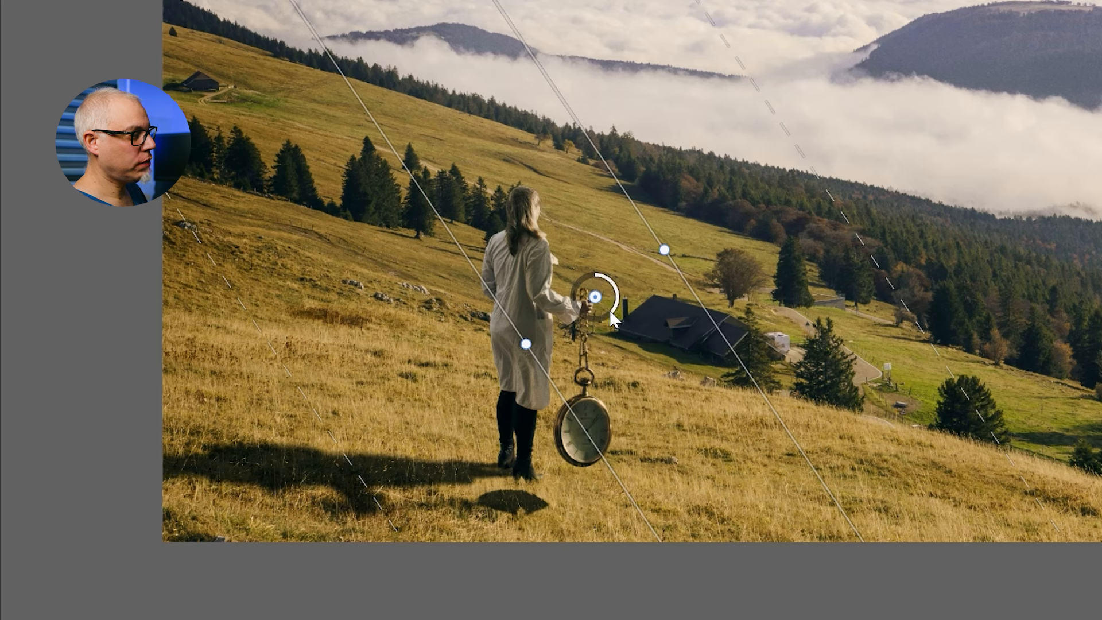
Raise the blur to 31 px and place its centre on the woman's coat to compare sharpness along the shadow.
drag(609, 310, 584, 314)
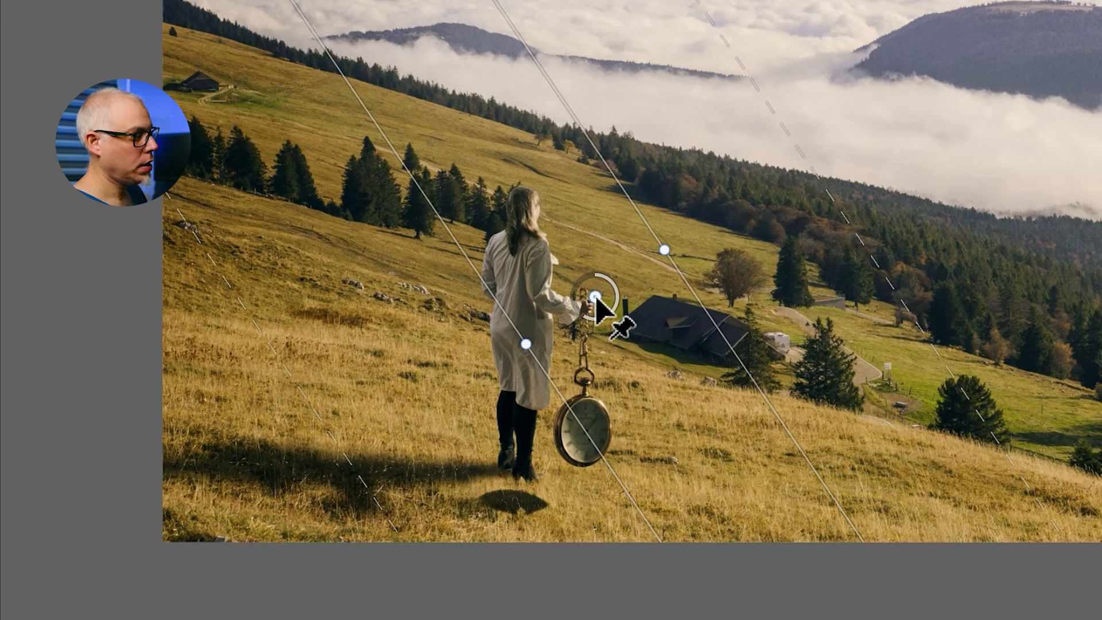
drag(596, 297, 508, 319)
drag(475, 414, 558, 462)
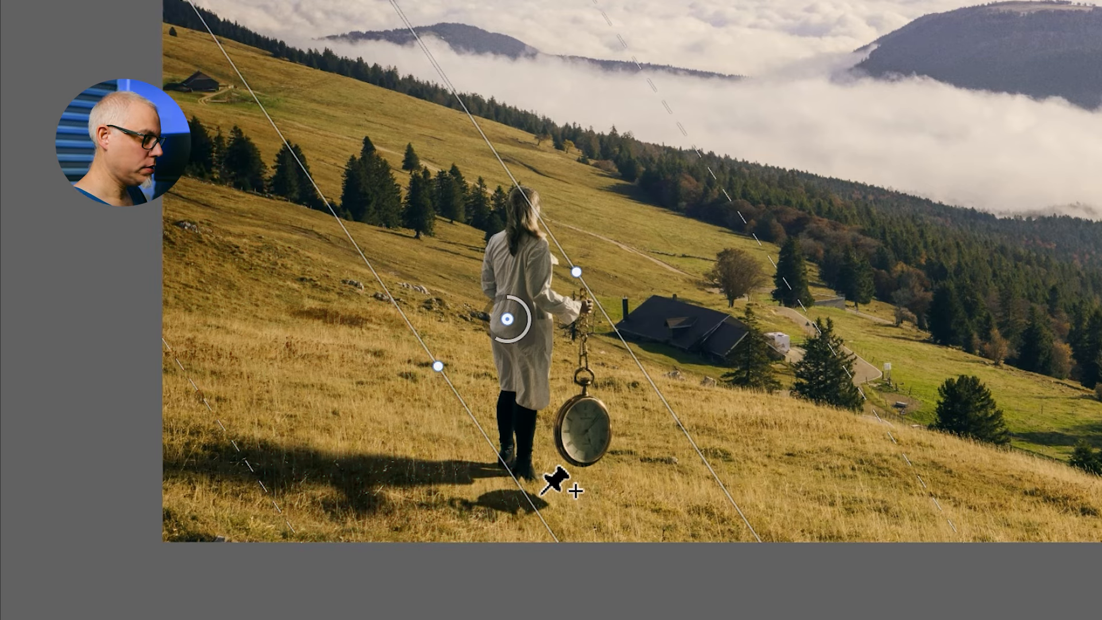
scroll(565, 491, up, 5)
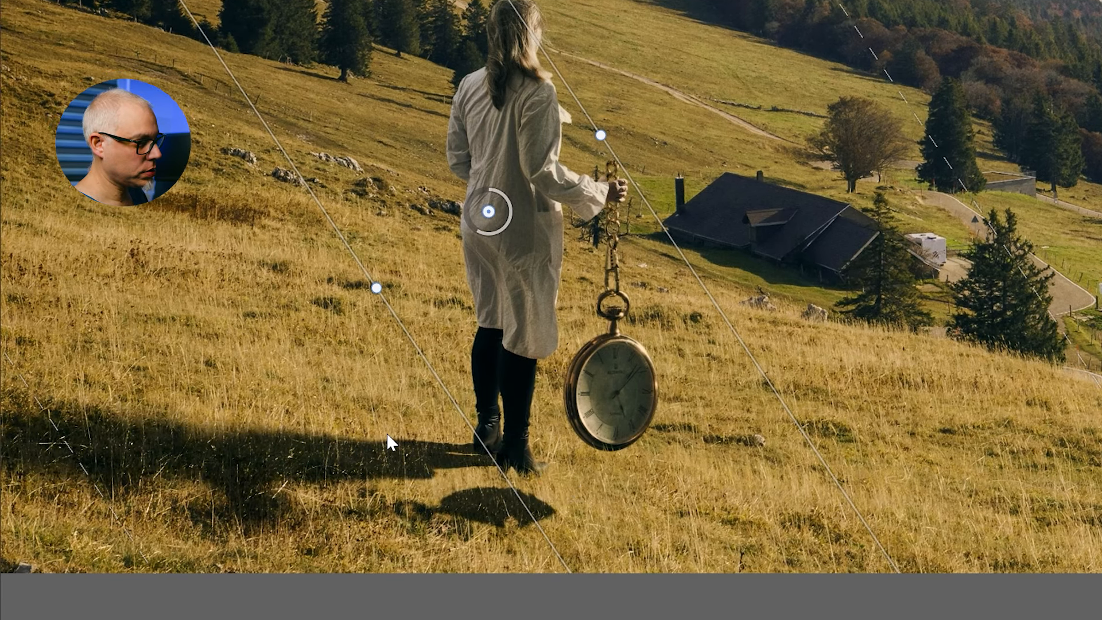
drag(638, 618, 566, 618)
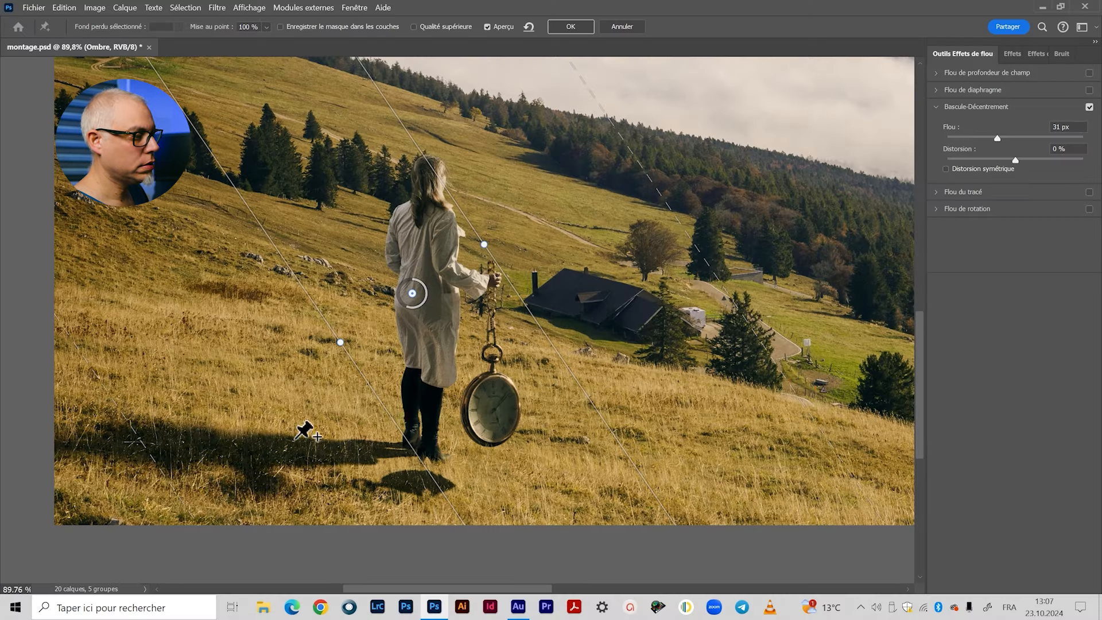
Try the blur centre beside the distant trees and on the shadow, and settle it at the watch's upper edge.
drag(413, 294, 701, 217)
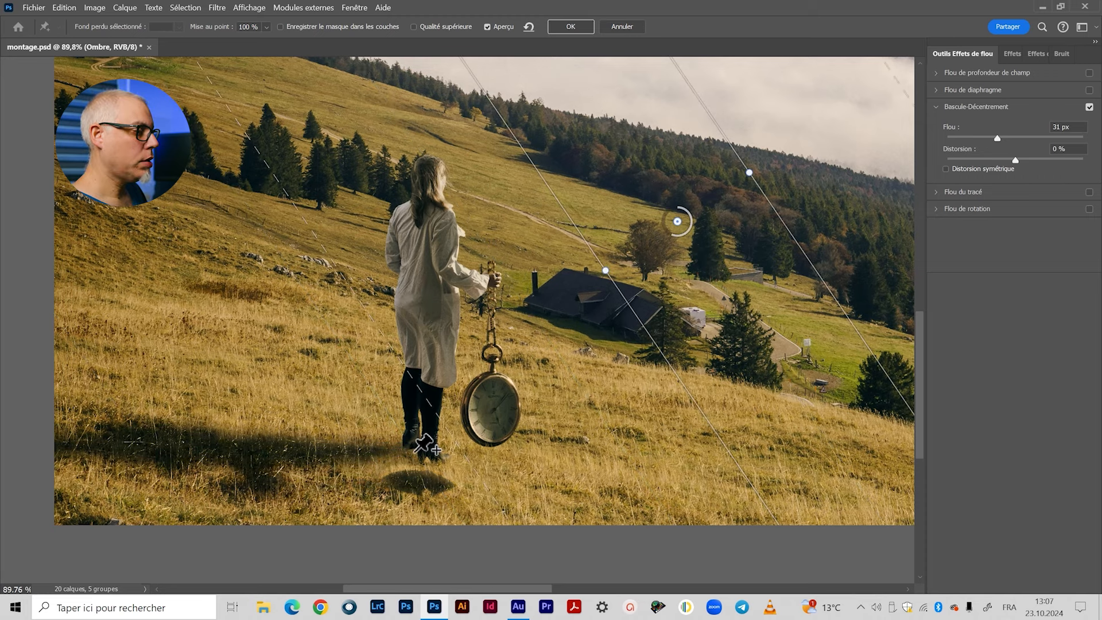
drag(689, 228, 333, 464)
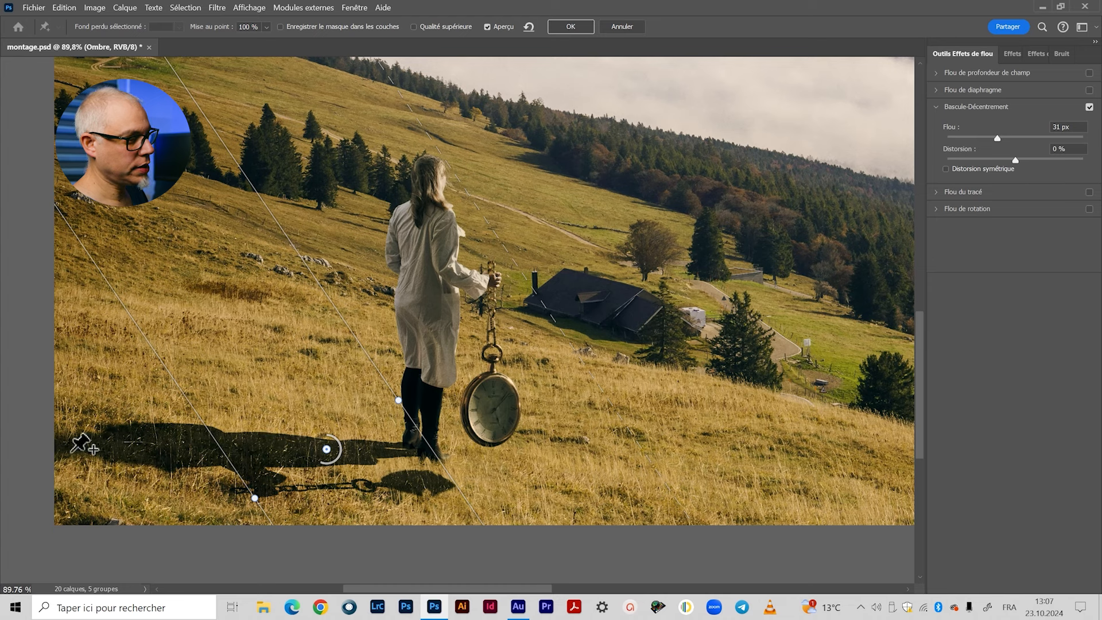
drag(327, 451, 505, 373)
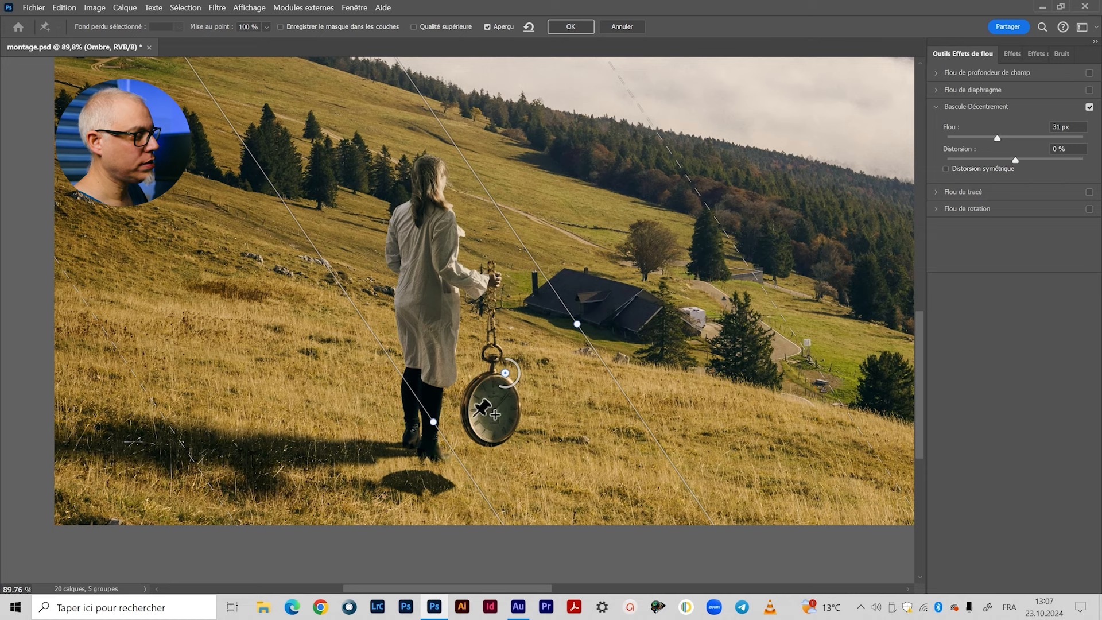
mouse_move(506, 373)
mouse_down()
mouse_move(484, 391)
mouse_move(513, 373)
mouse_up()
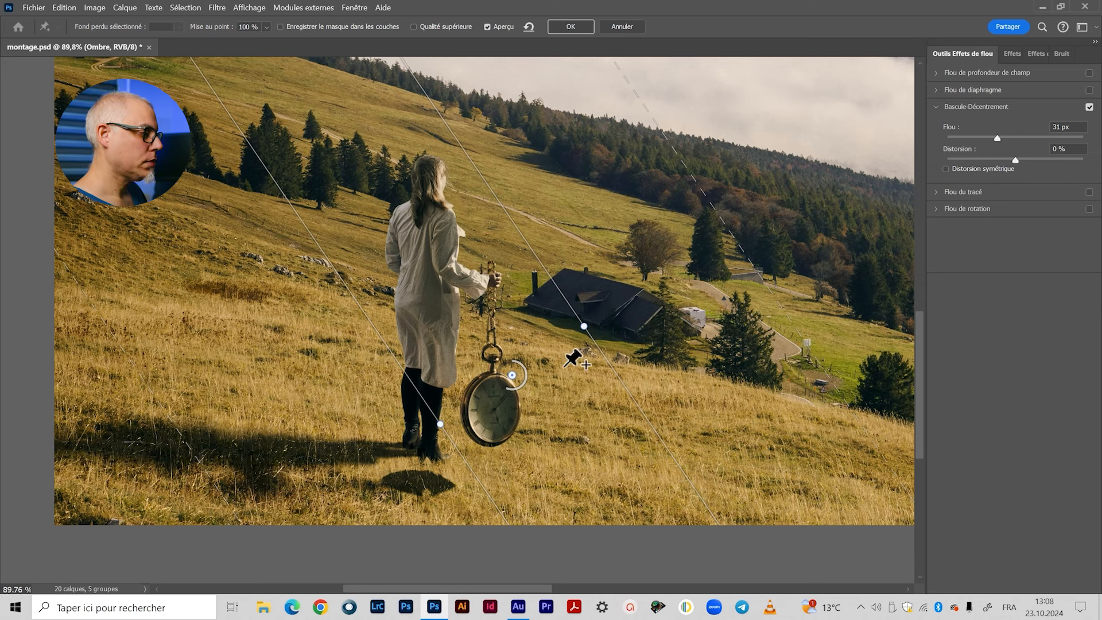
Set the Bascule-Décentrement blur to 22 px and apply it to the Ombre layer as a smart filter.
drag(509, 392, 512, 393)
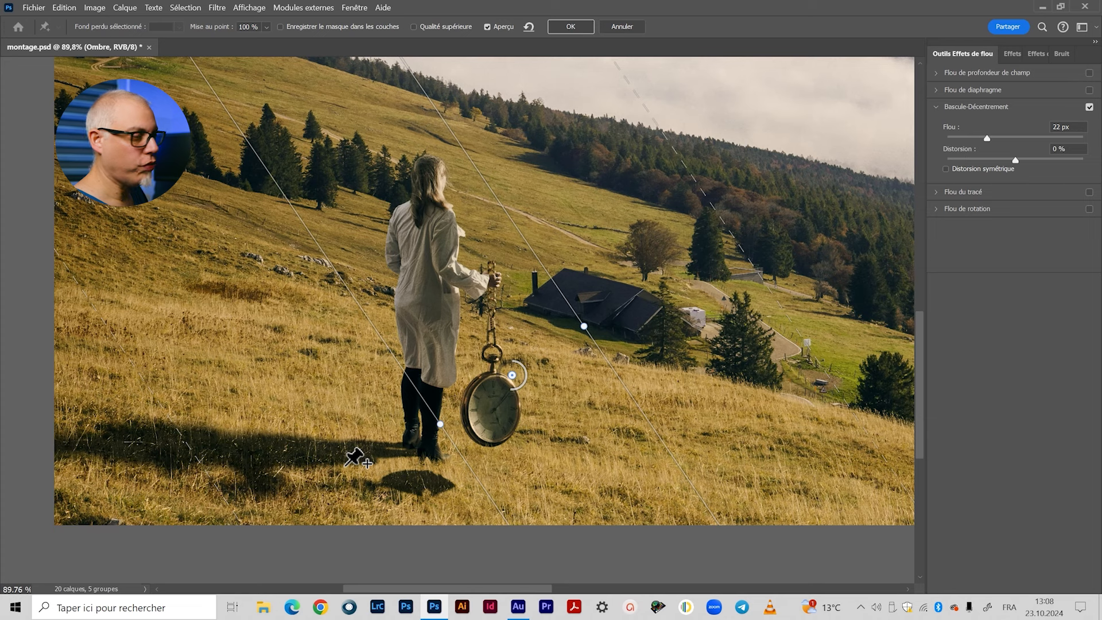
drag(510, 374, 510, 375)
click(572, 26)
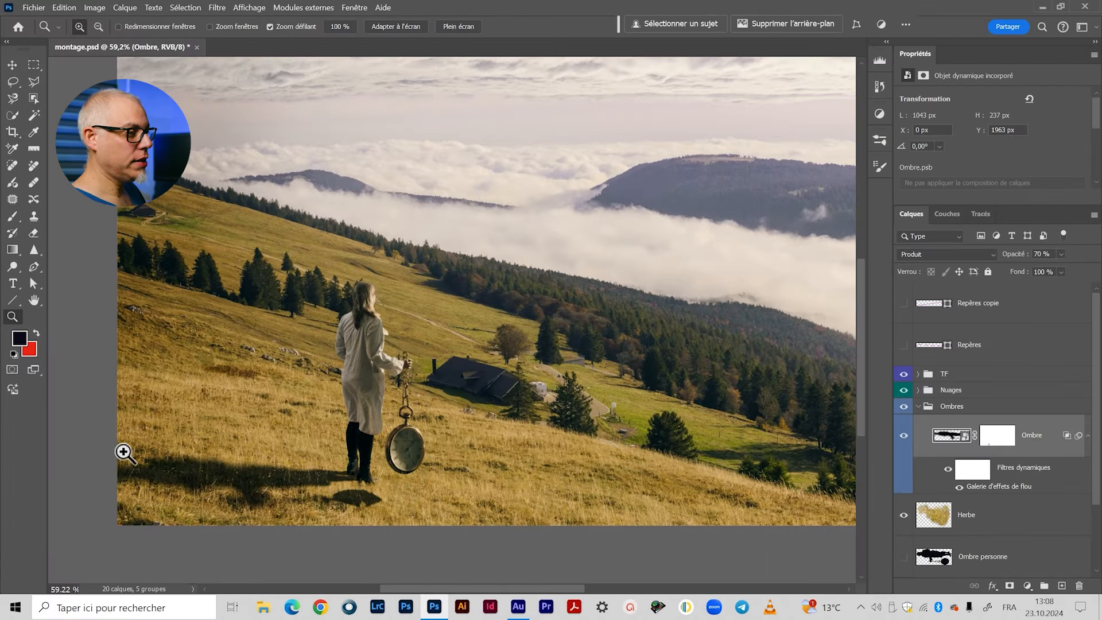
Lower the Ombre layer's opacity to 51% and target its layer mask for further retouching.
drag(566, 347, 502, 330)
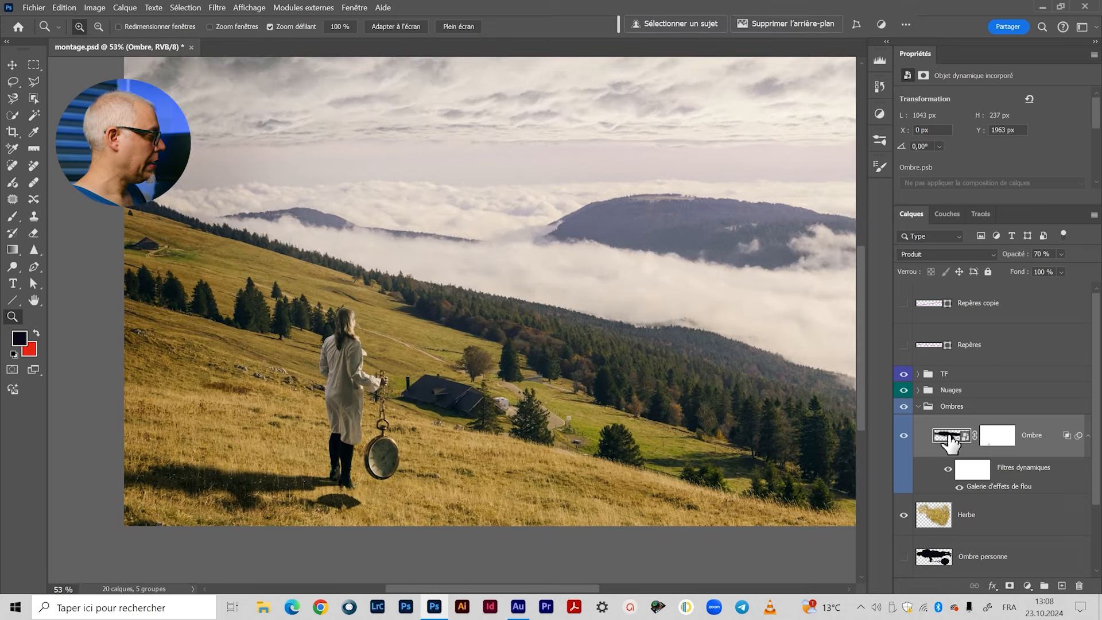
click(1063, 256)
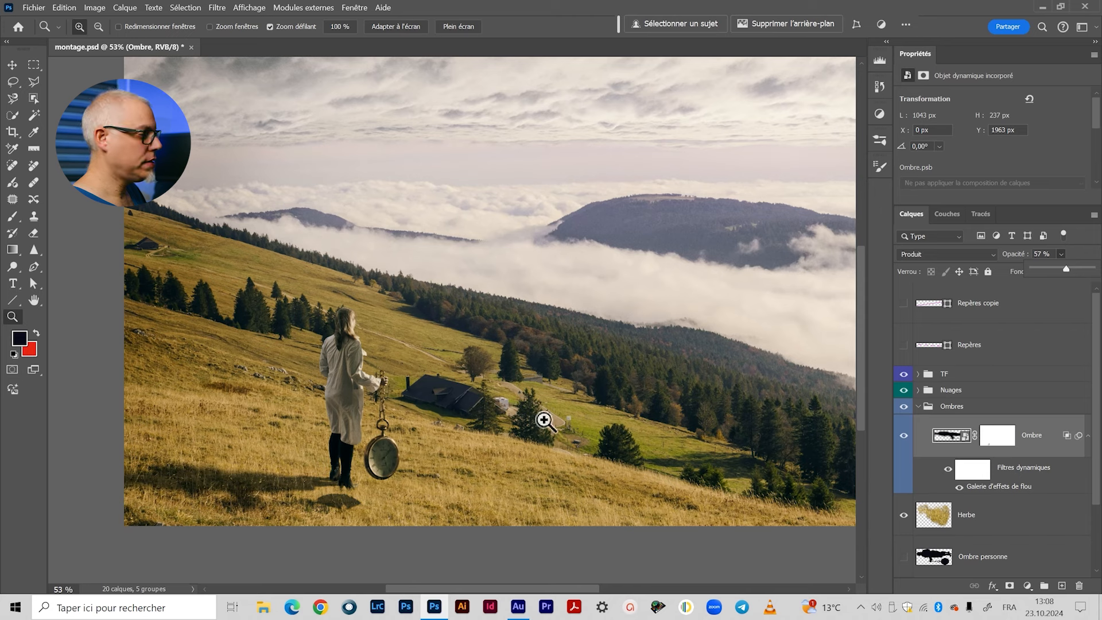
drag(1067, 269, 1064, 268)
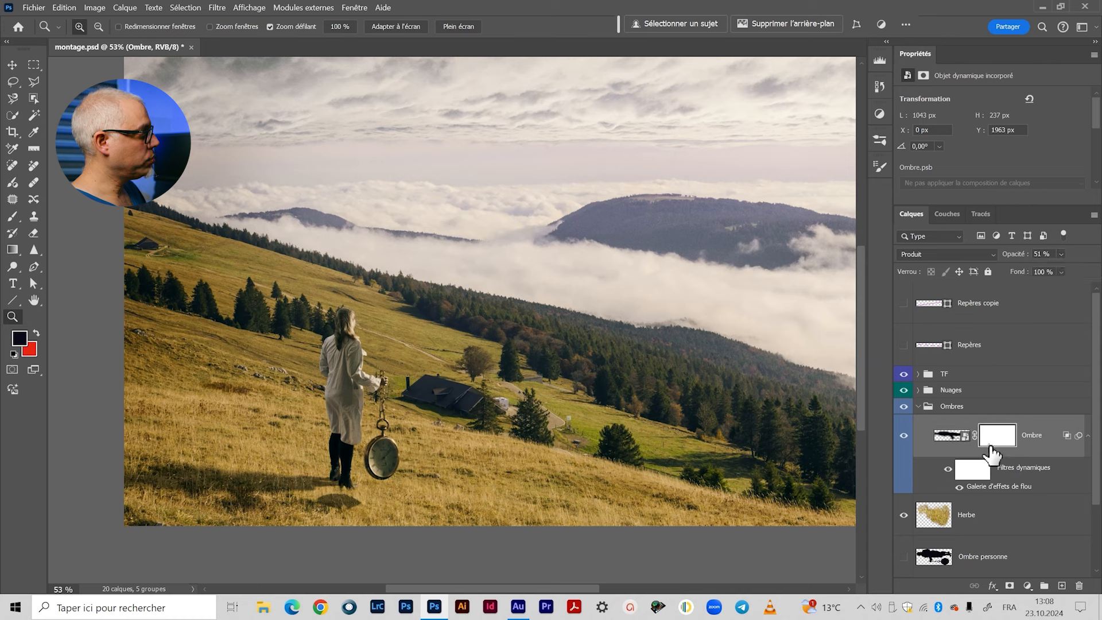
click(985, 435)
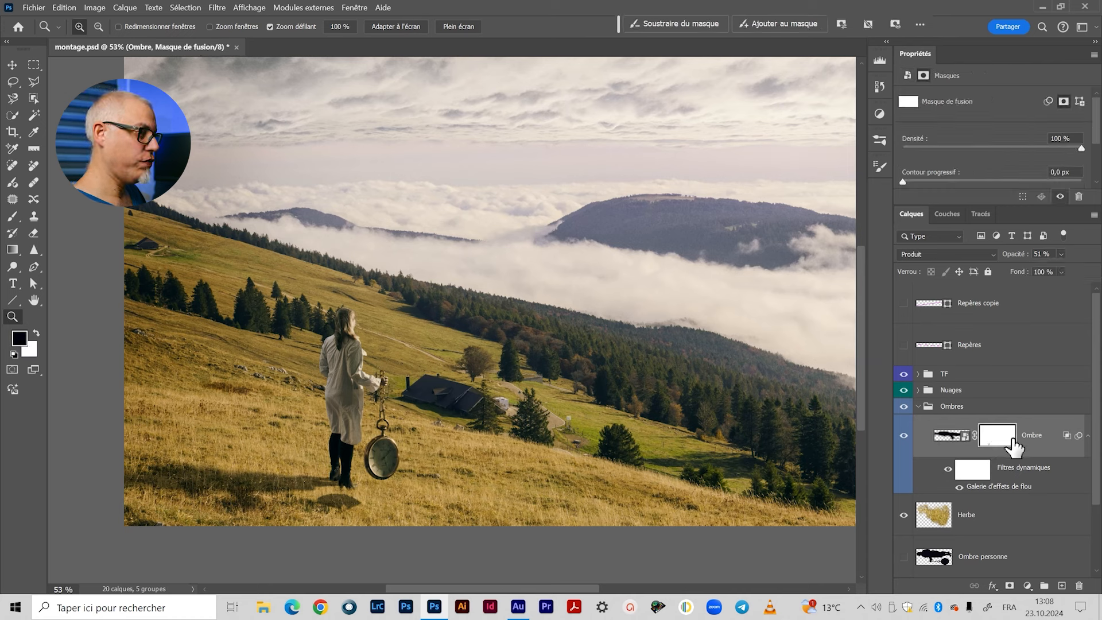
Fade the far end of the shadow on the Ombre layer mask with a linear black-to-transparent gradient running towards the woman's boots.
key(g)
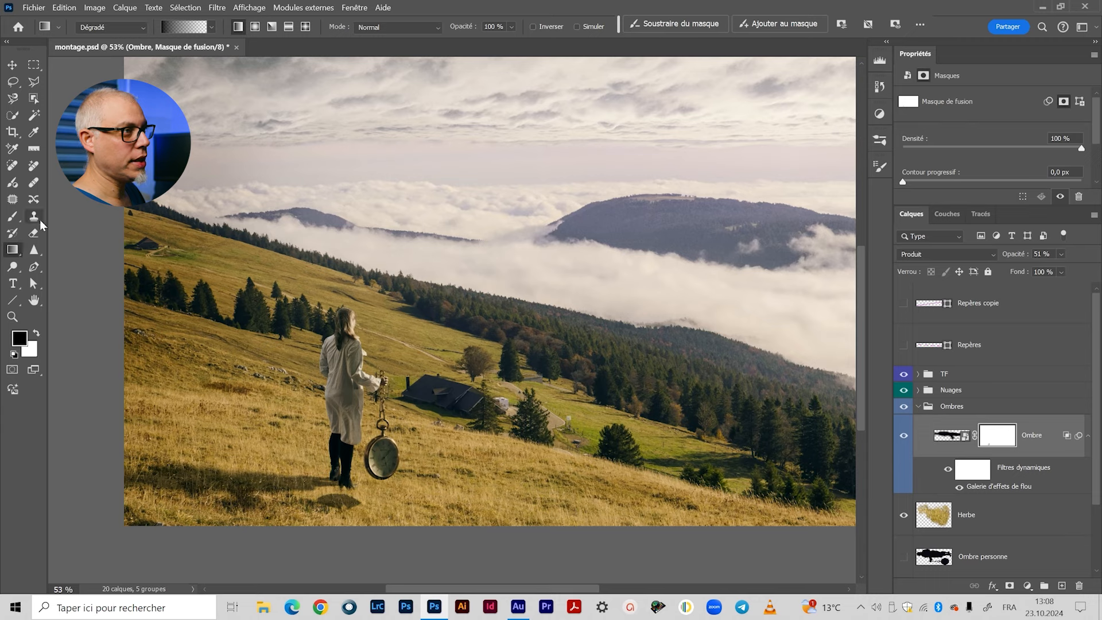
click(190, 24)
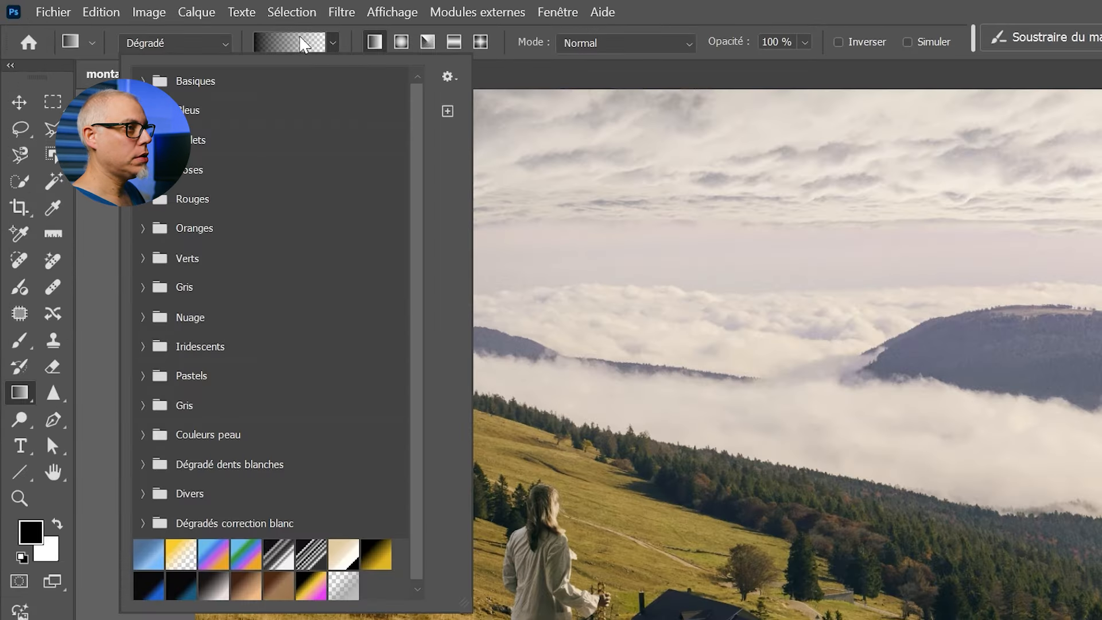
click(187, 24)
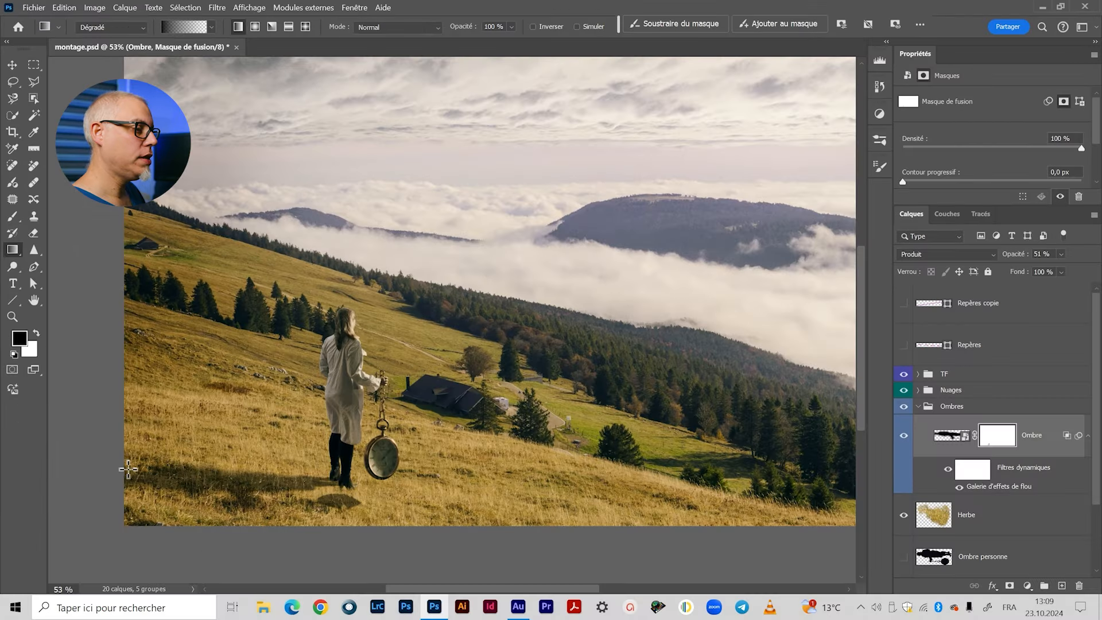
drag(126, 468, 256, 470)
click(997, 437)
shift+click(997, 442)
shift+click(998, 442)
drag(76, 455, 315, 472)
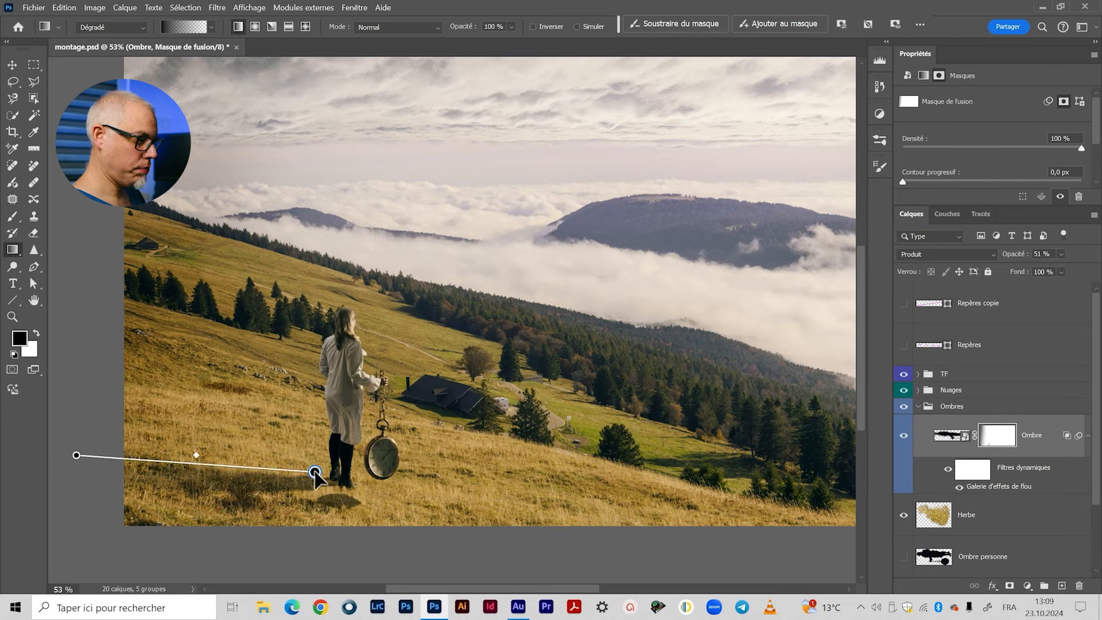
Move the Ombre shadow slightly to X 7 px and Y 1977 px to line it up with the woman's boots.
click(952, 436)
key(z)
key(g)
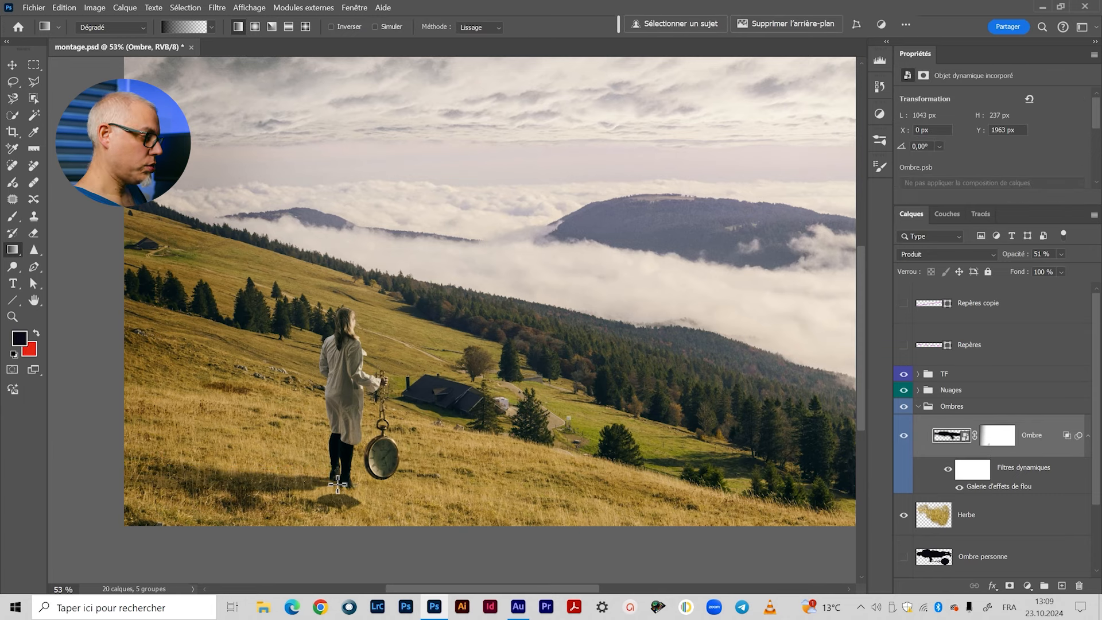
key(z)
drag(335, 483, 377, 479)
click(361, 495)
key(v)
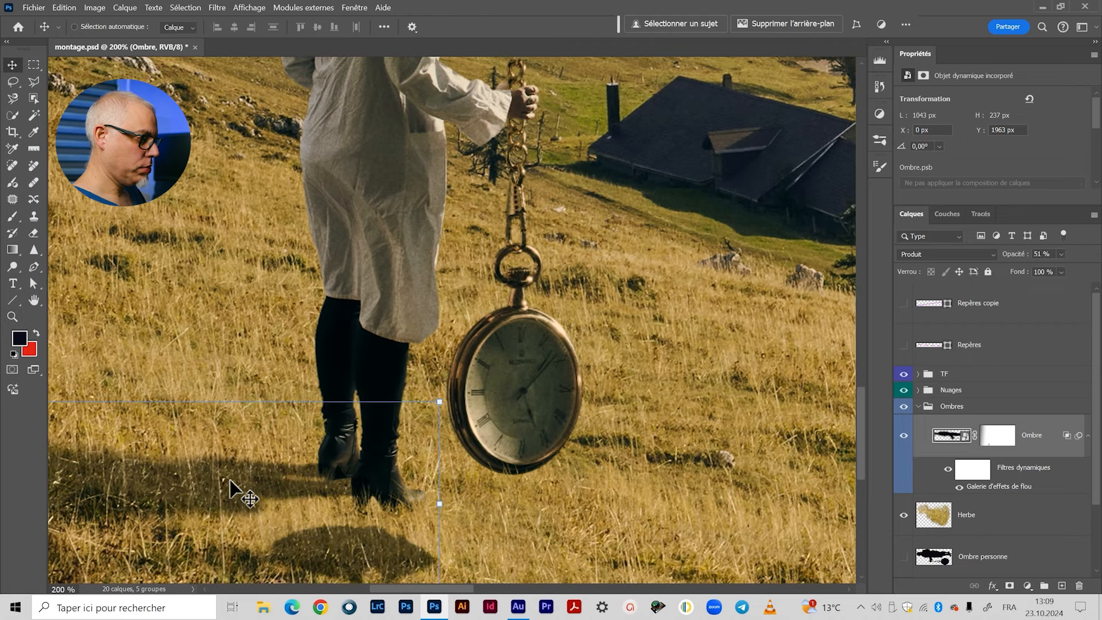
drag(236, 481, 246, 486)
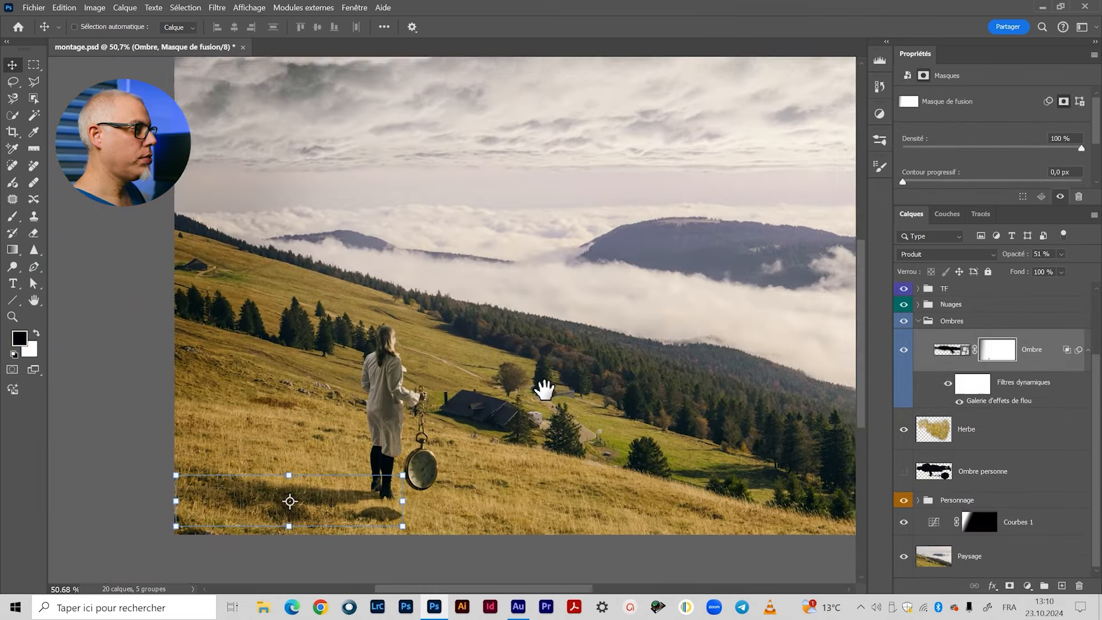
Compare the shadow with the perspective guide layers, and delete the hidden Ombre personne layer.
drag(546, 387, 467, 418)
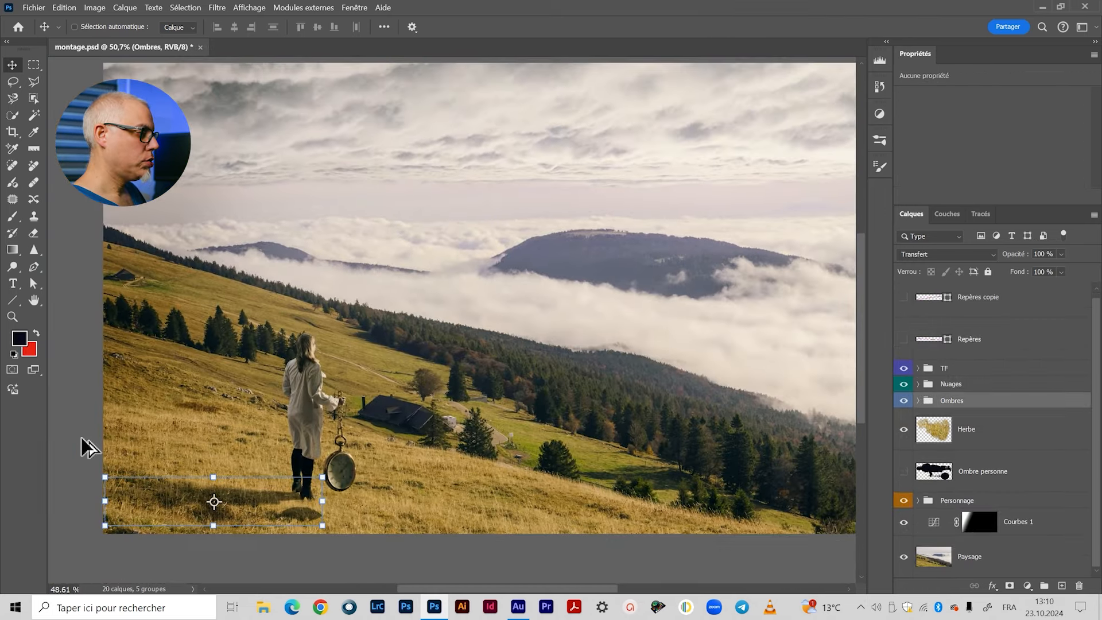
scroll(323, 366, down, 2)
drag(505, 356, 439, 353)
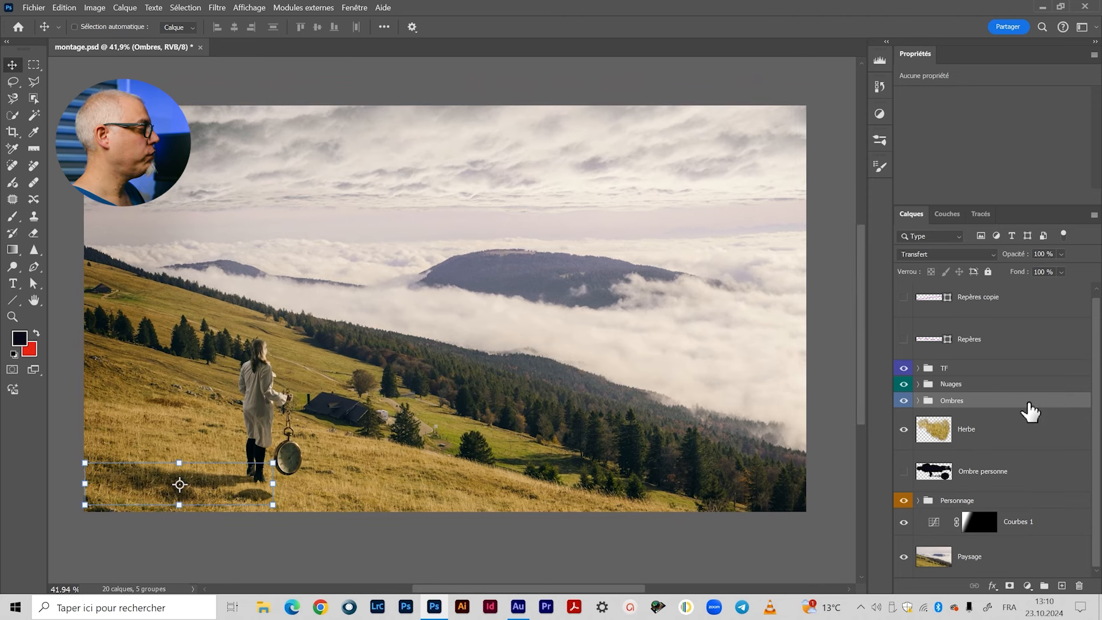
drag(905, 341, 903, 298)
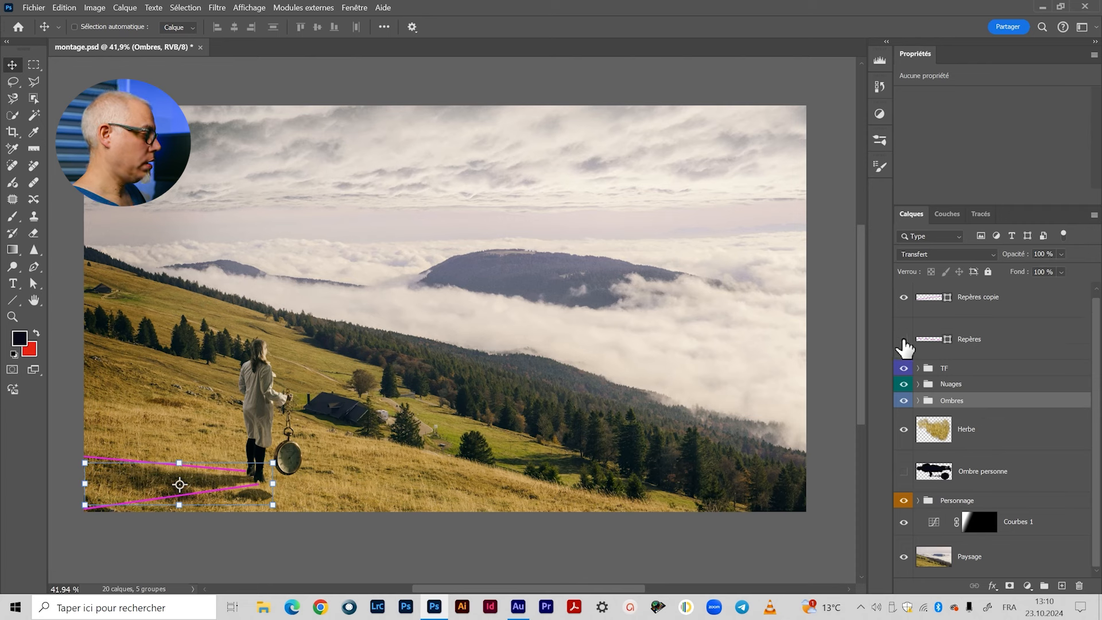
click(995, 477)
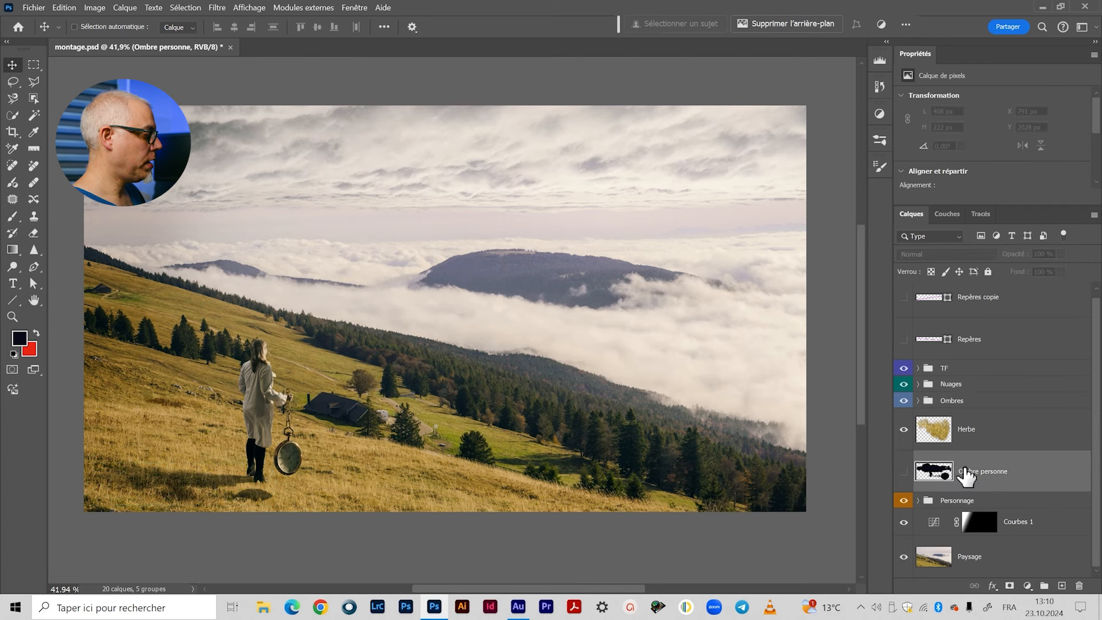
drag(965, 476, 1080, 585)
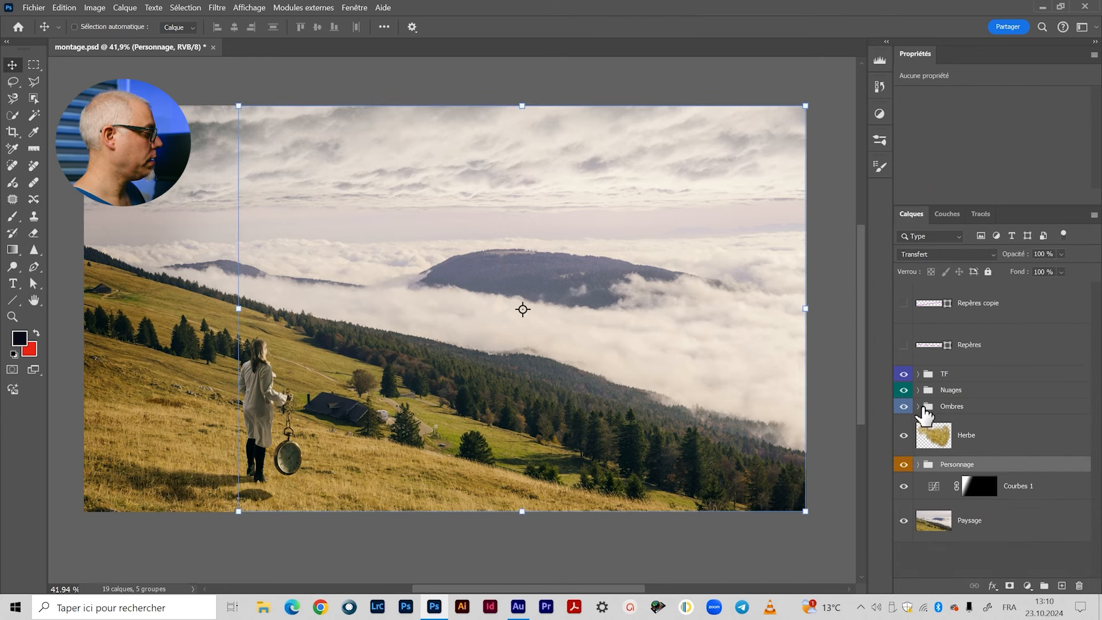
Expand the Ombres group and set the Ombre layer's opacity to 49%.
click(918, 406)
click(953, 437)
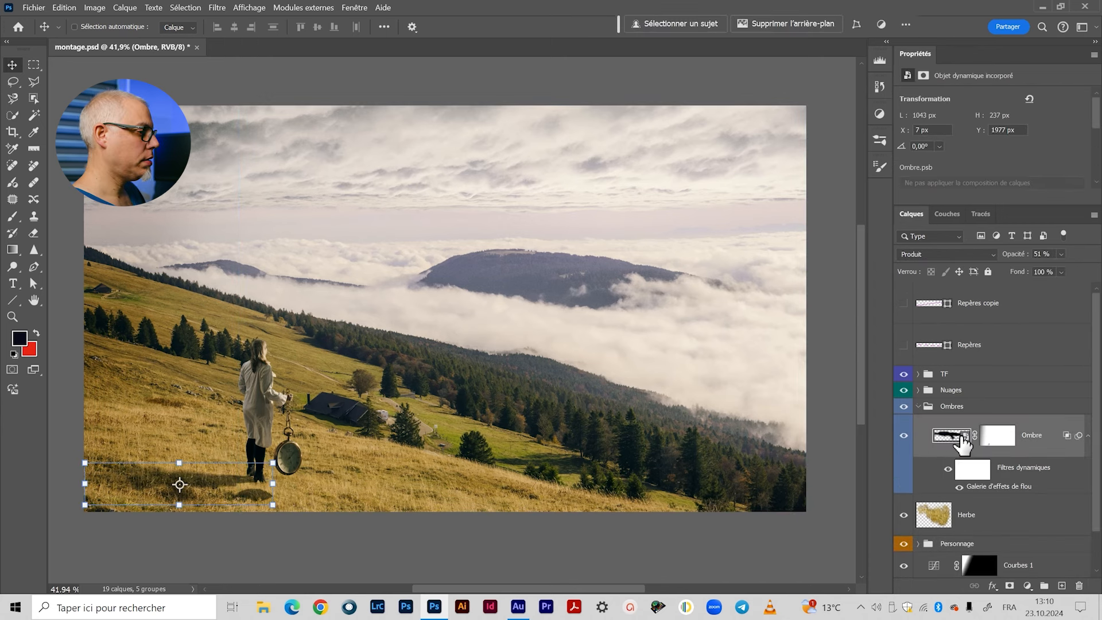
click(1061, 257)
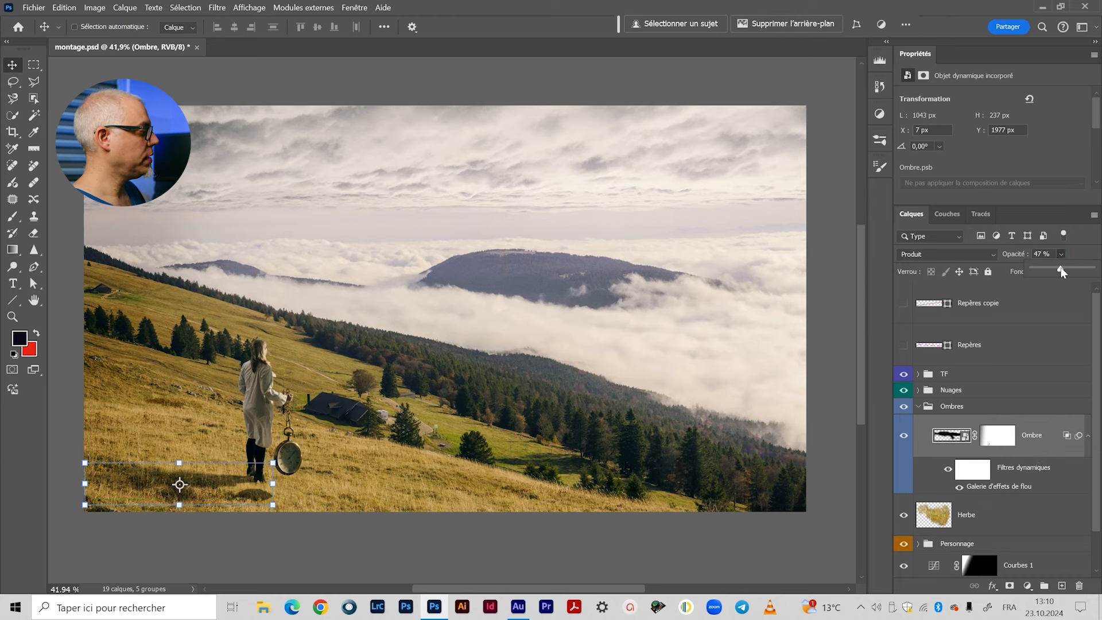
drag(1063, 272, 1064, 272)
Set the split highlight range for the underlying layer to 185 / 239 in the Ombre layer's blending options.
double_click(1066, 440)
drag(801, 305, 804, 304)
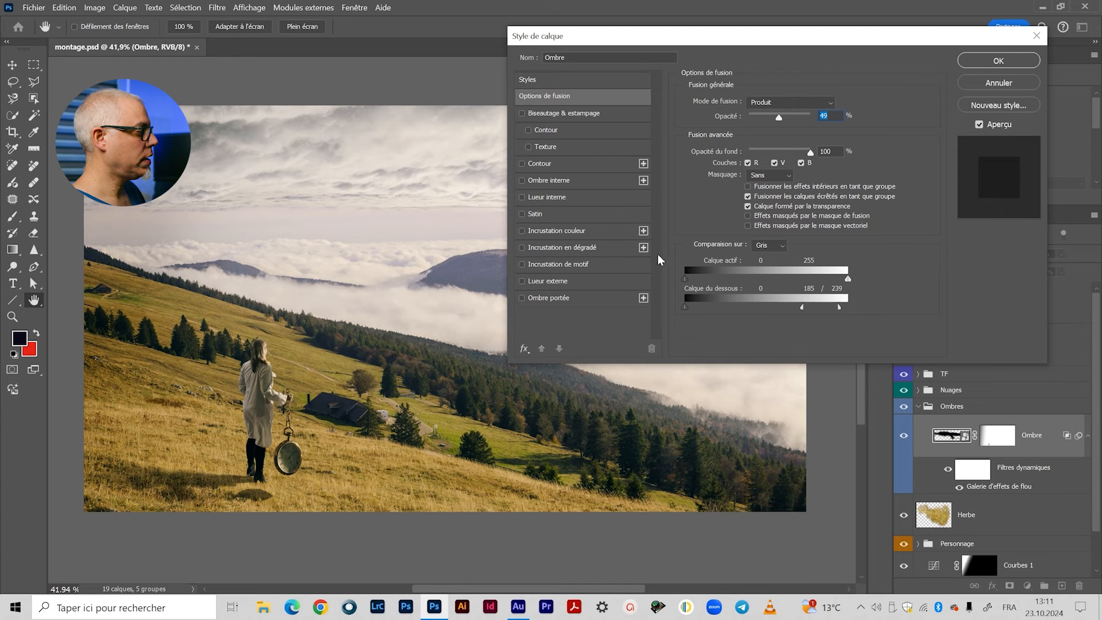
click(976, 61)
Reopen the Ombre layer's blur gallery filter to review its Bascule-Décentrement settings, and view the montage in full screen.
double_click(996, 487)
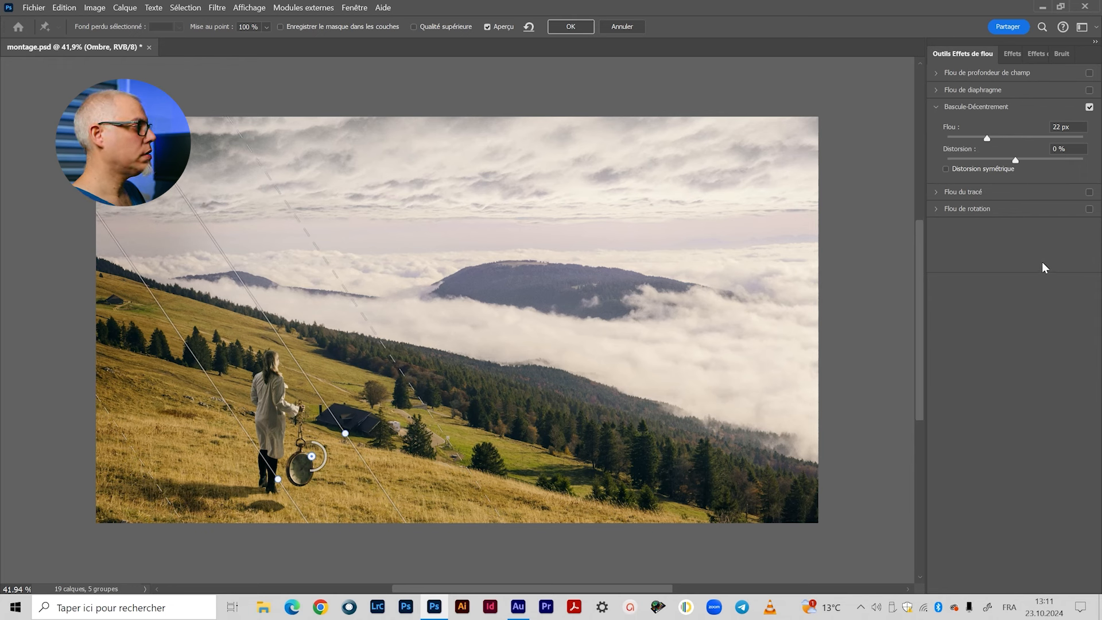
click(582, 27)
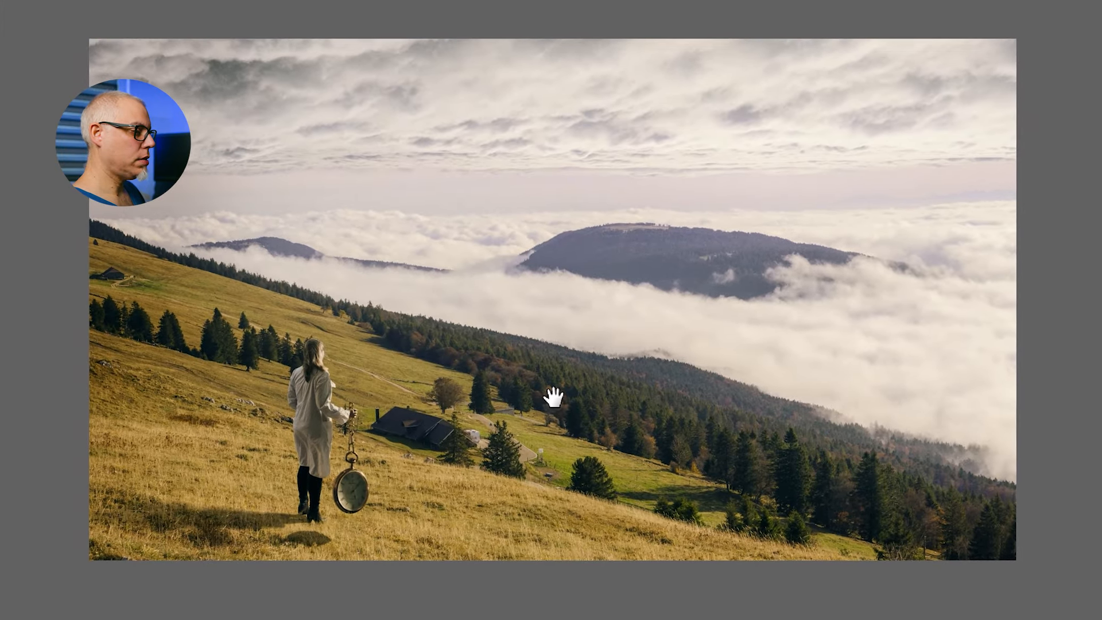
key(v)
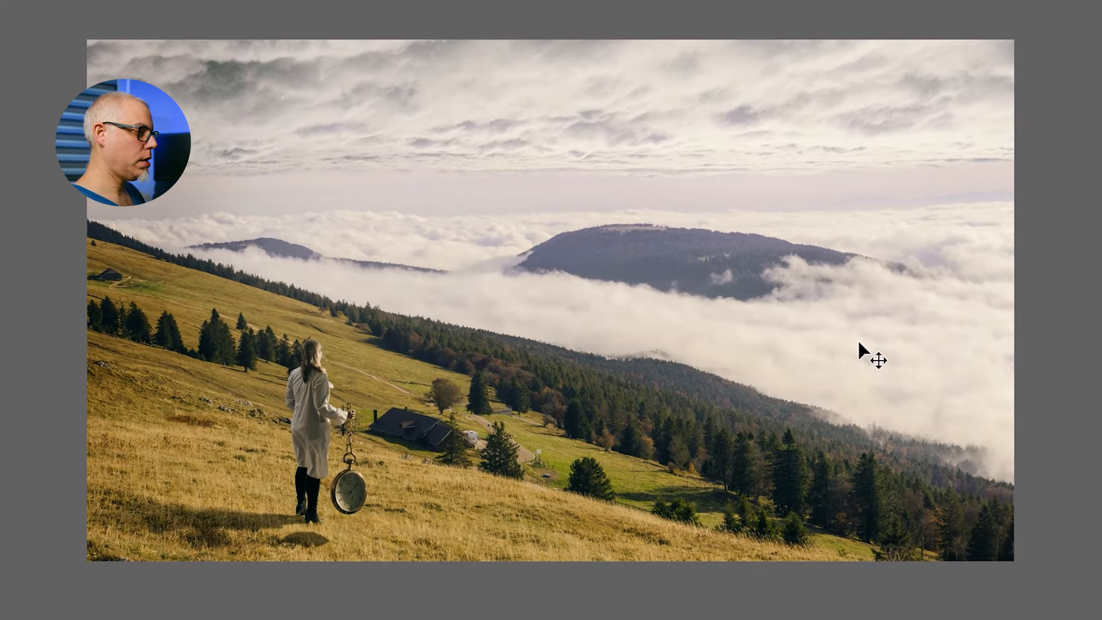